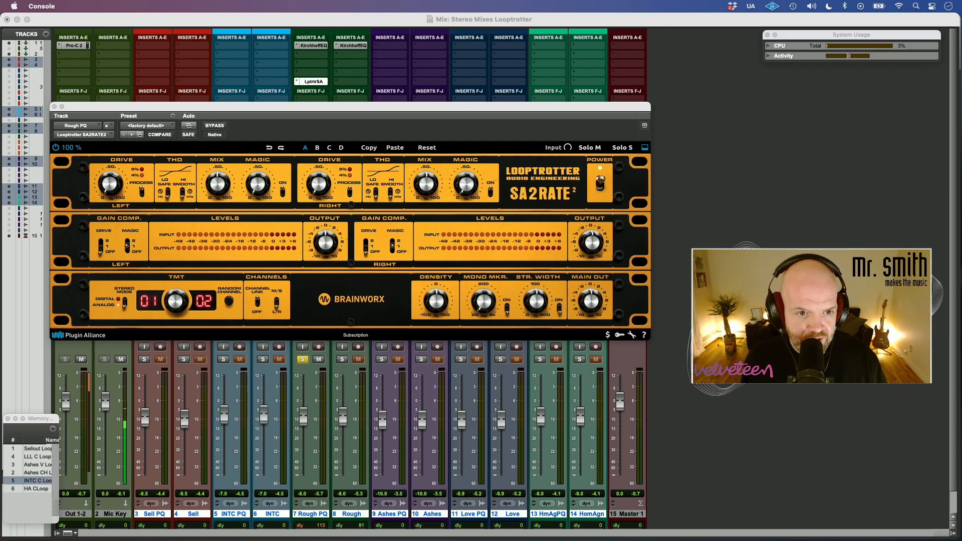
Switch to the Looptrotter SA2RATE2 manual in Preview and read its About section on drive, process, LO Safe and Hi Smooth
key("super+Tab")
key("super+Tab")
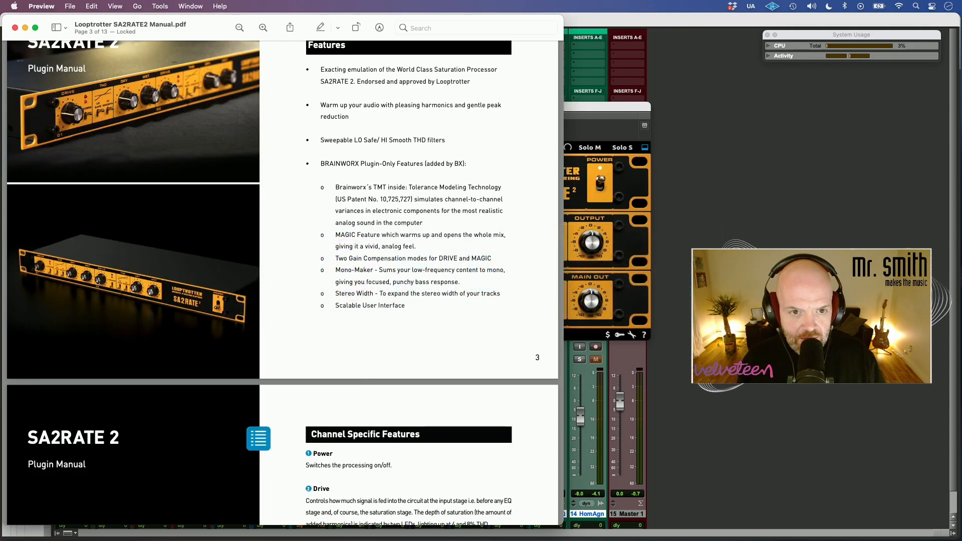
scroll(503, 306, "up", 10)
scroll(503, 305, "down", 3)
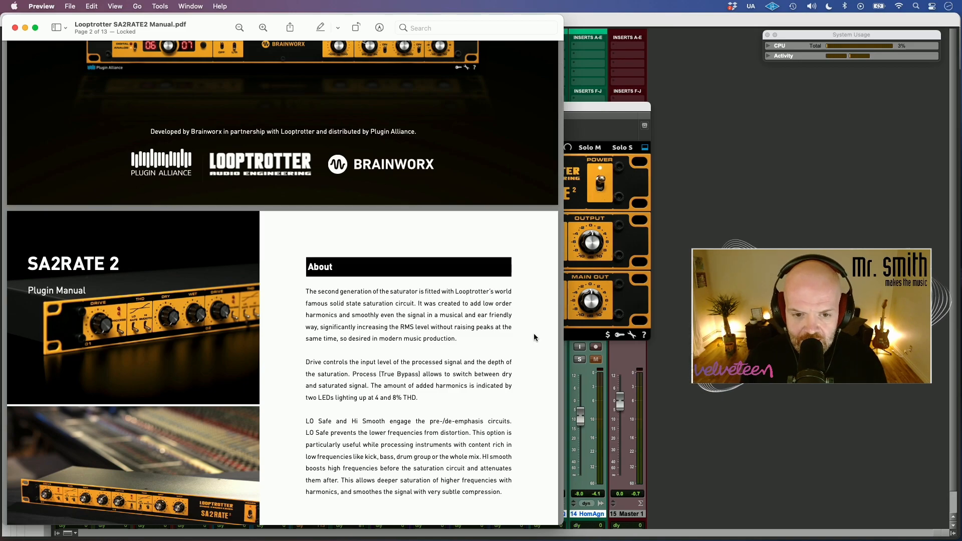
scroll(534, 333, "down", 2)
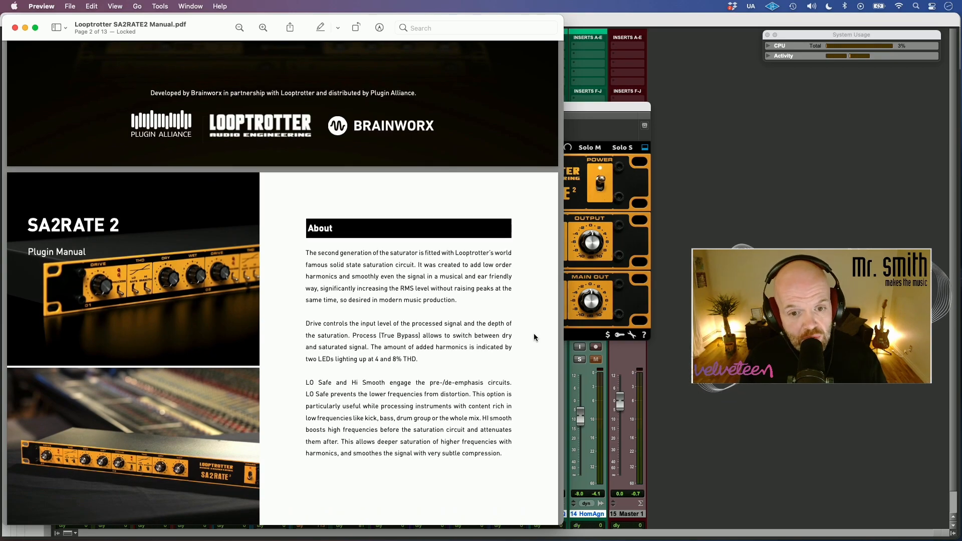
scroll(534, 336, "down", 3)
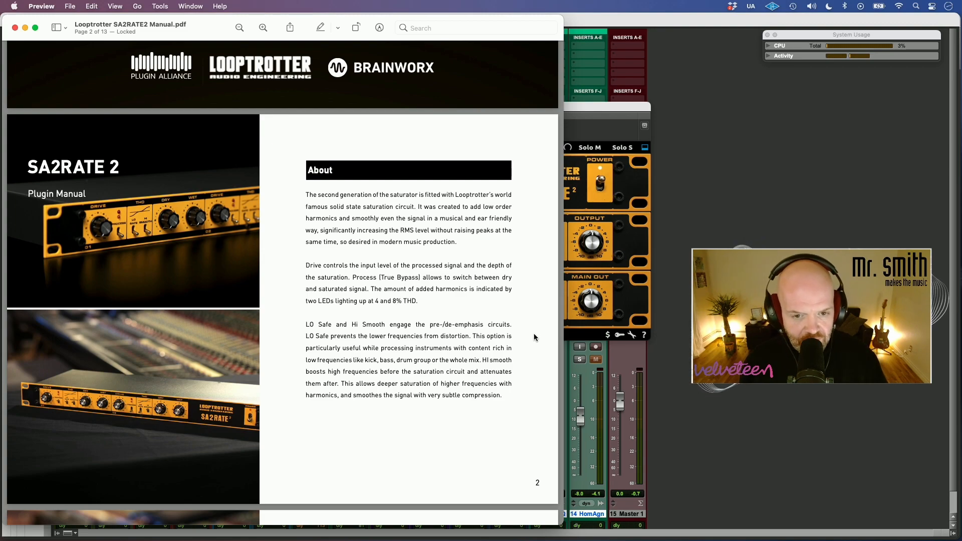
scroll(534, 336, "down", 3)
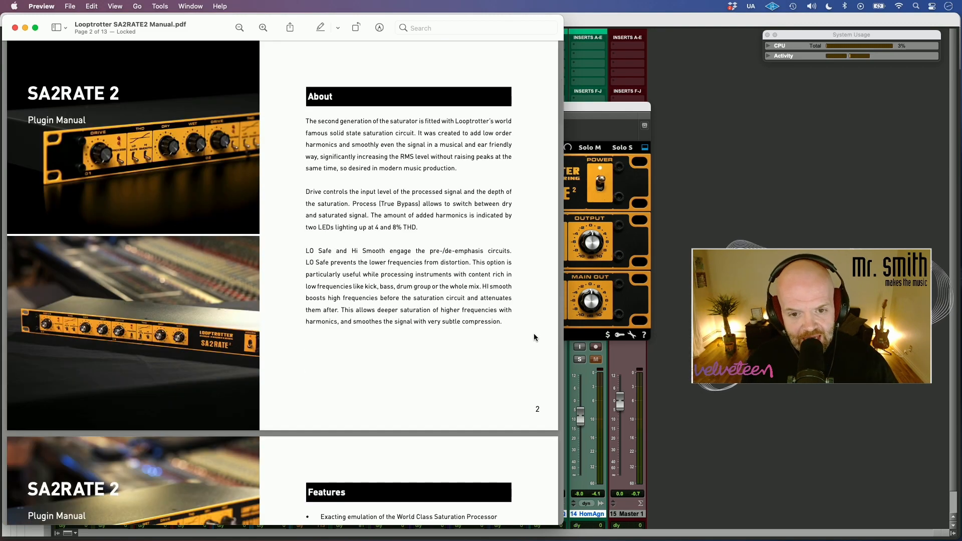
scroll(534, 337, "down", 1)
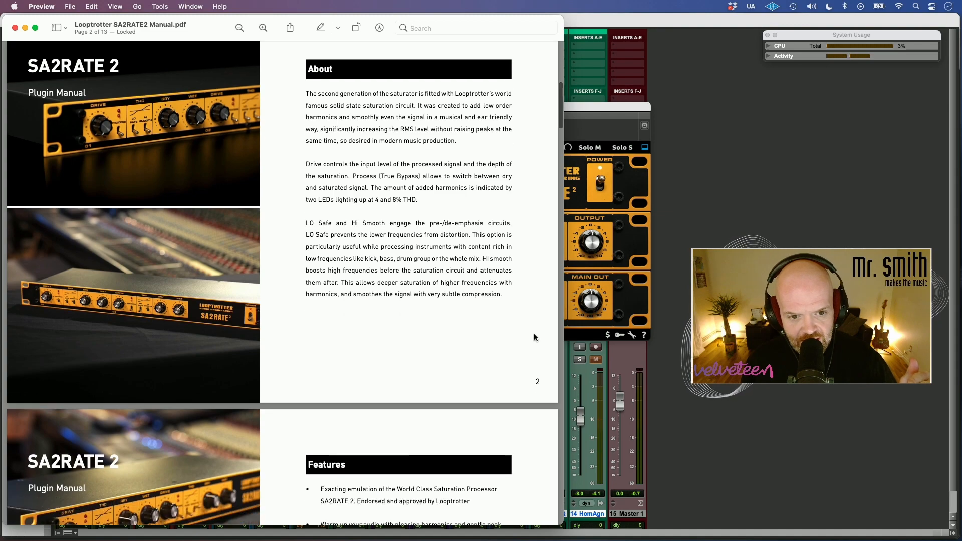
scroll(533, 337, "down", 1)
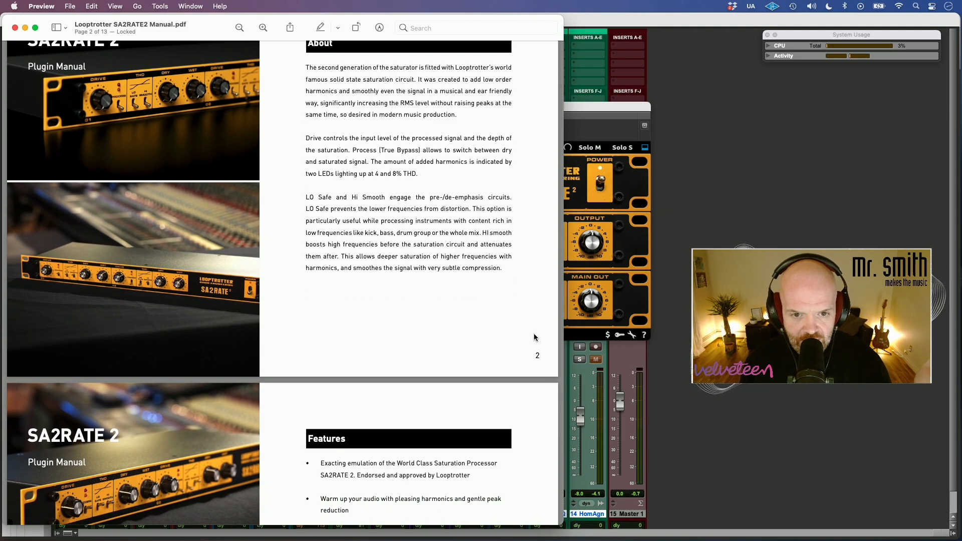
scroll(534, 337, "down", 1)
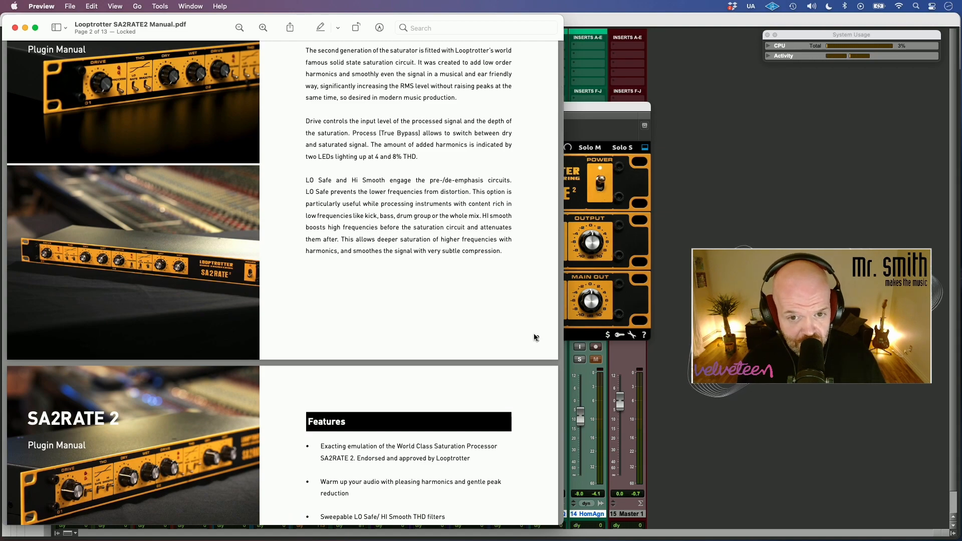
scroll(534, 337, "down", 1)
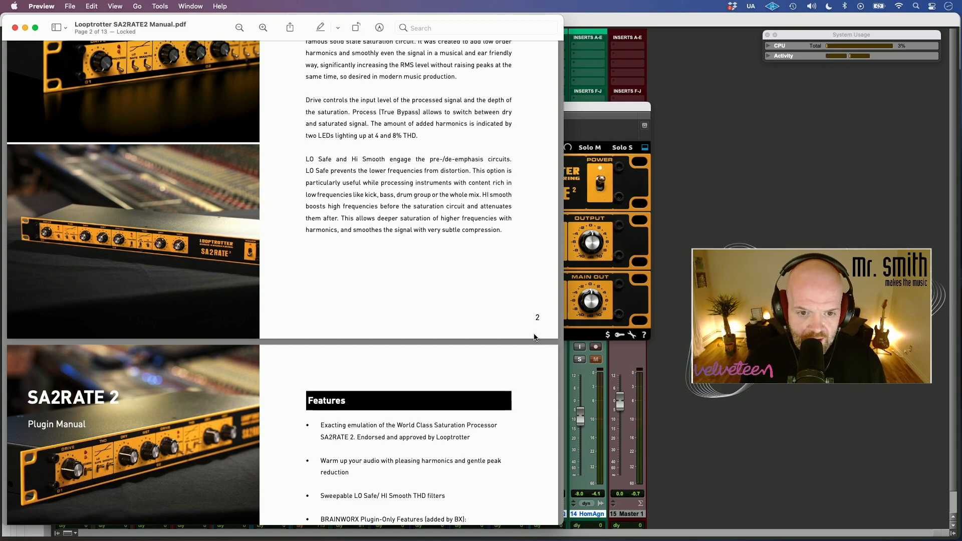
Read the Features page of the manual, including the Brainworx plugin-only features
scroll(535, 337, "down", 5)
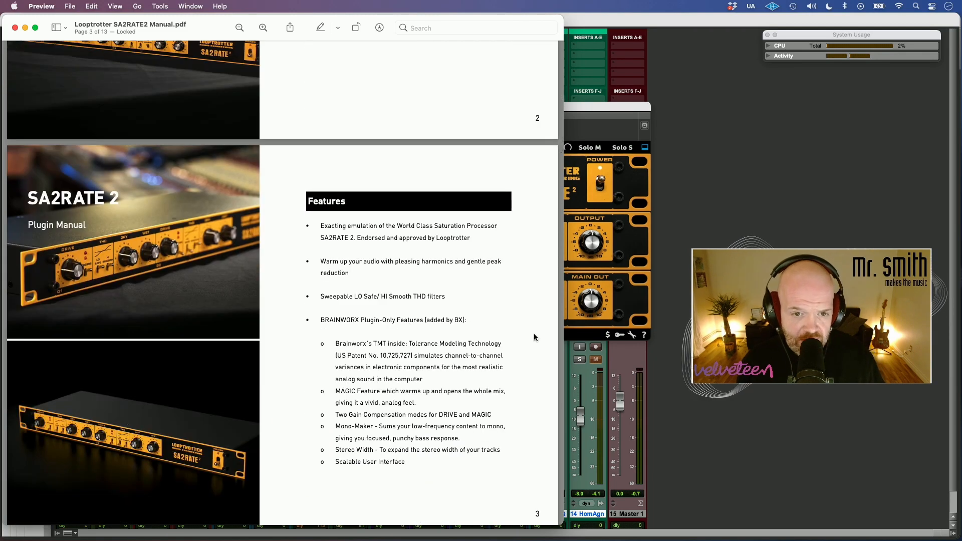
scroll(534, 337, "down", 1)
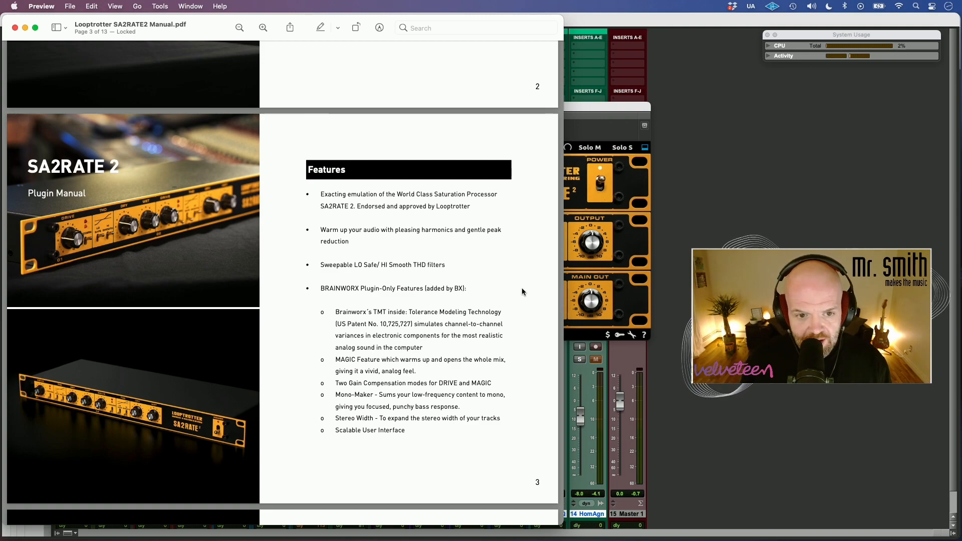
scroll(398, 243, "down", 2)
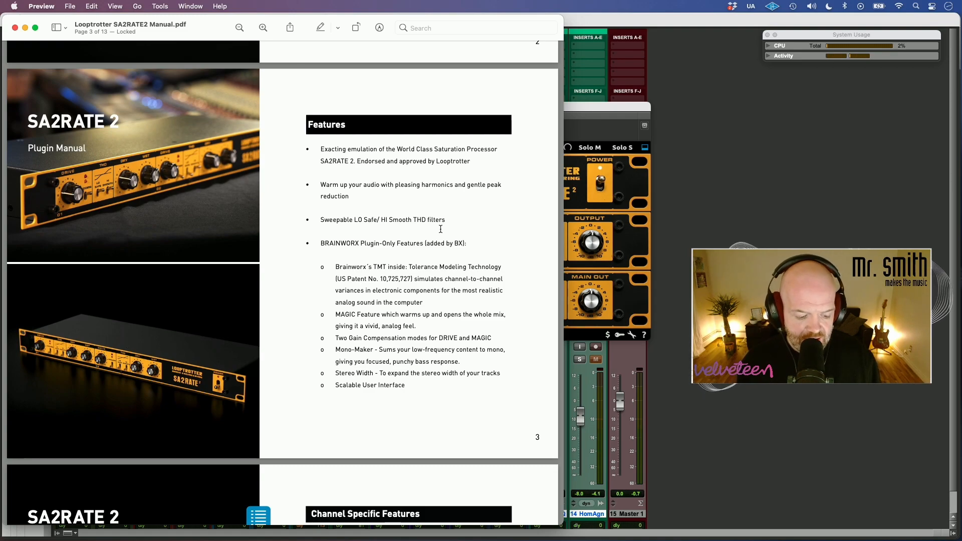
Switch to Safari and examine the SA2RATE 2 hardware's front and rear panels on the Looptrotter product page
key("cmd+Tab")
key("super+Tab")
key("super+Tab")
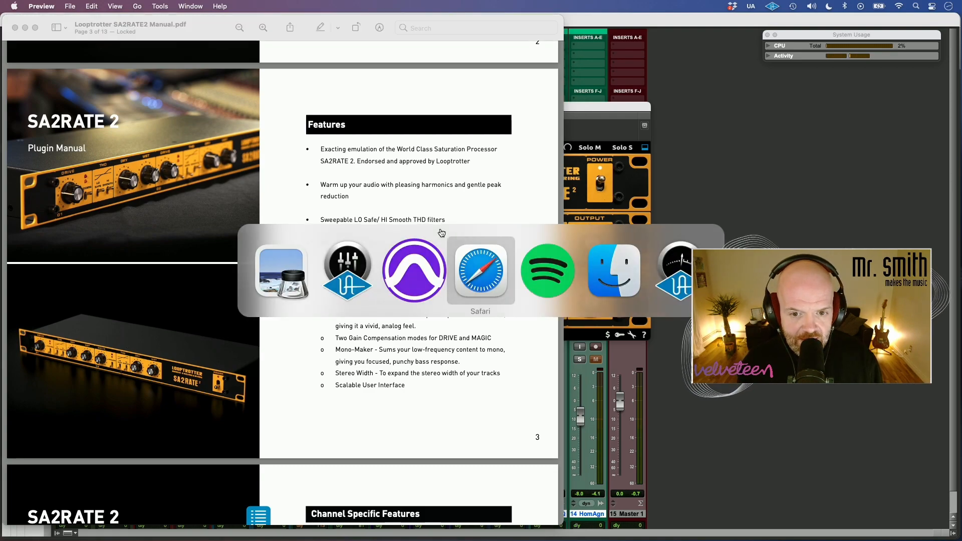
scroll(447, 235, "down", 5)
scroll(447, 235, "down", 2)
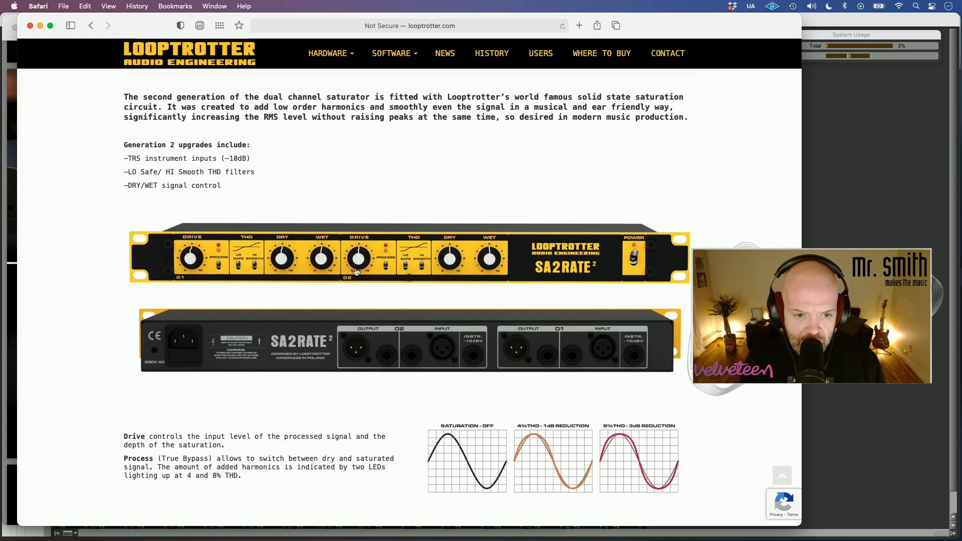
Look over the manual's Channel Specific Features section in Preview and switch back to Pro Tools
key("super+Tab")
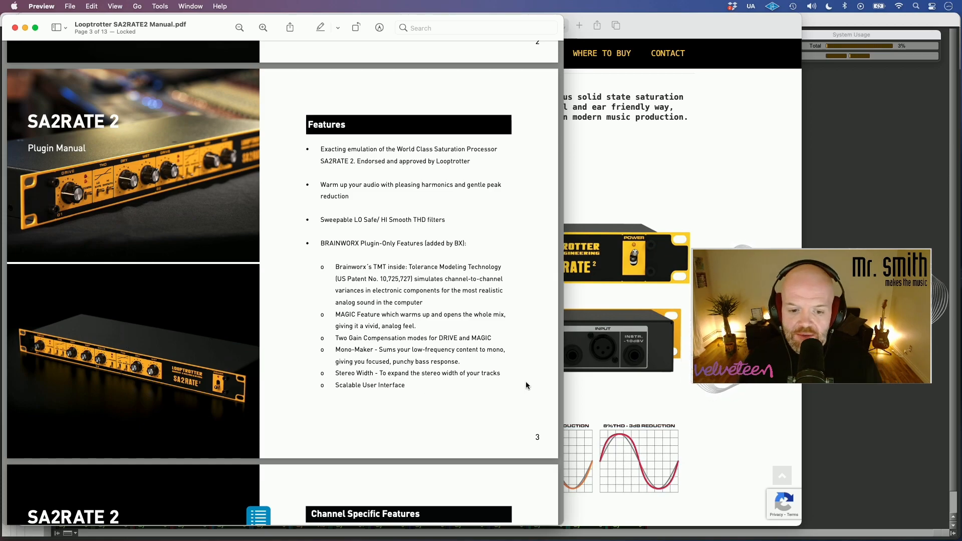
scroll(525, 383, "down", 5)
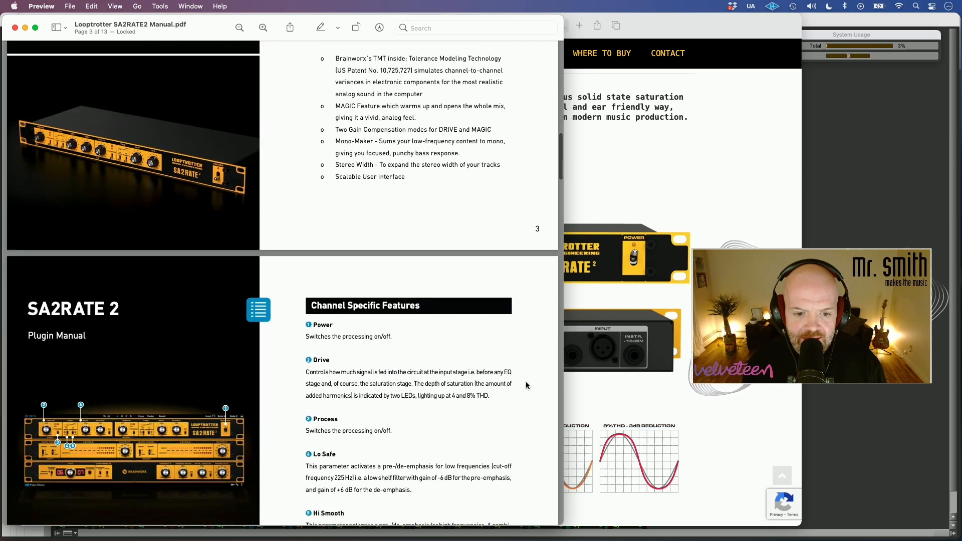
left_click(684, 387)
key("super+Tab")
key("super+Tab")
key("super+Tab")
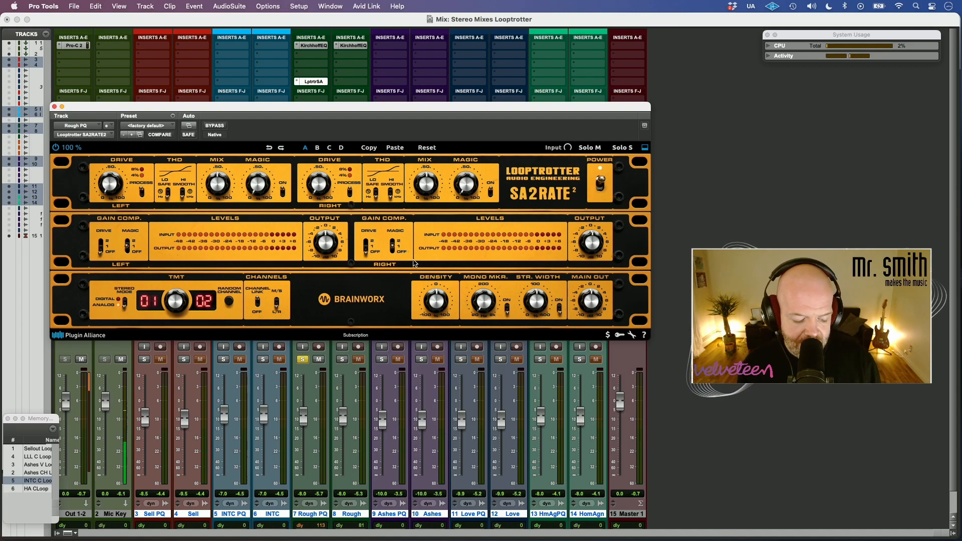
Open the company history page on the Looptrotter site in Safari and read its "Why yellow?" section
key("super+Tab")
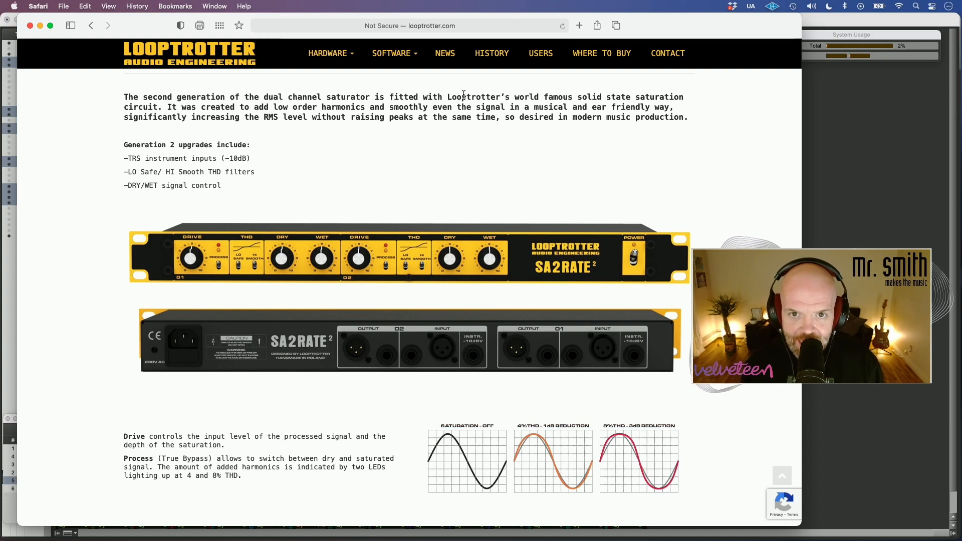
left_click(495, 57)
scroll(534, 219, "down", 10)
scroll(534, 220, "down", 10)
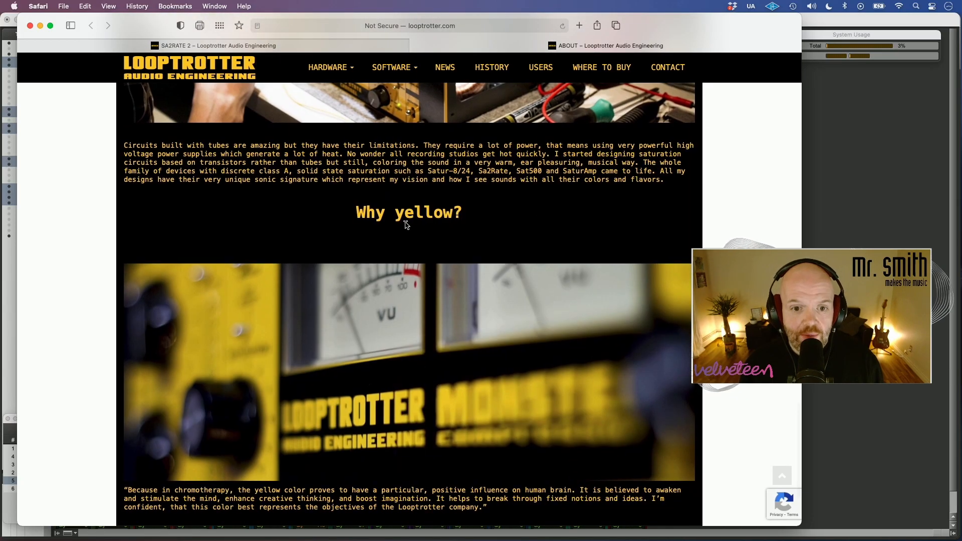
scroll(127, 498, "down", 1)
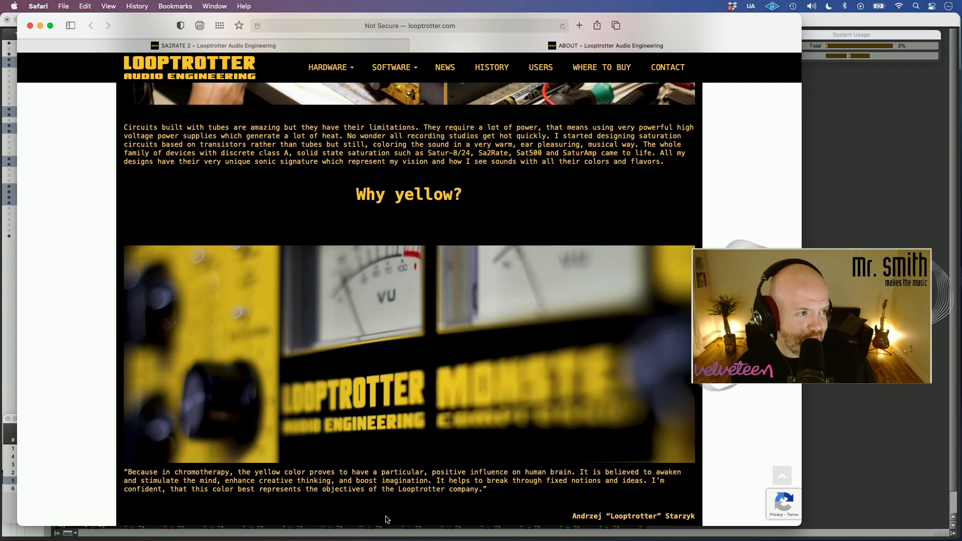
Switch to Pro Tools and scale the SA2RATE2 plugin interface to 75 %
key("super+Tab")
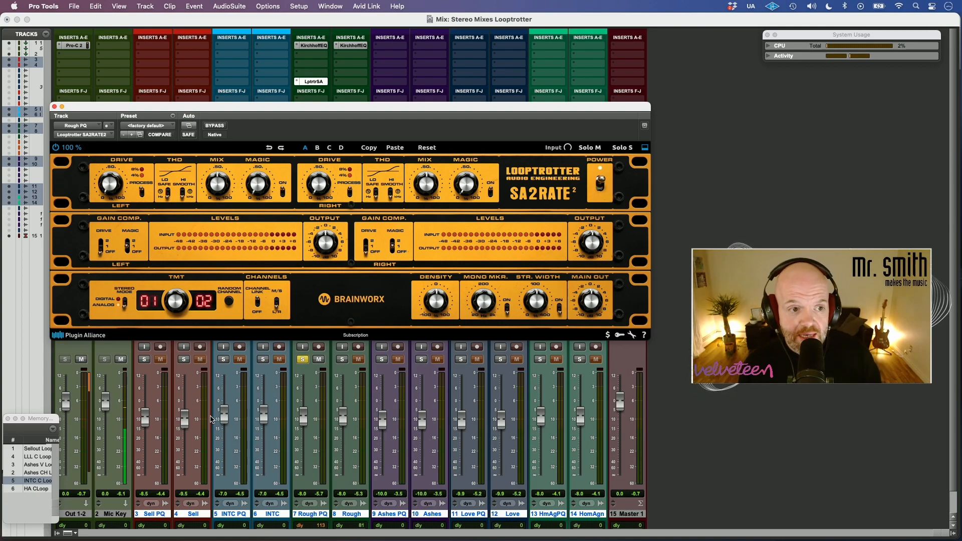
left_click(74, 151)
left_click(74, 150)
left_click(74, 151)
left_click(81, 170)
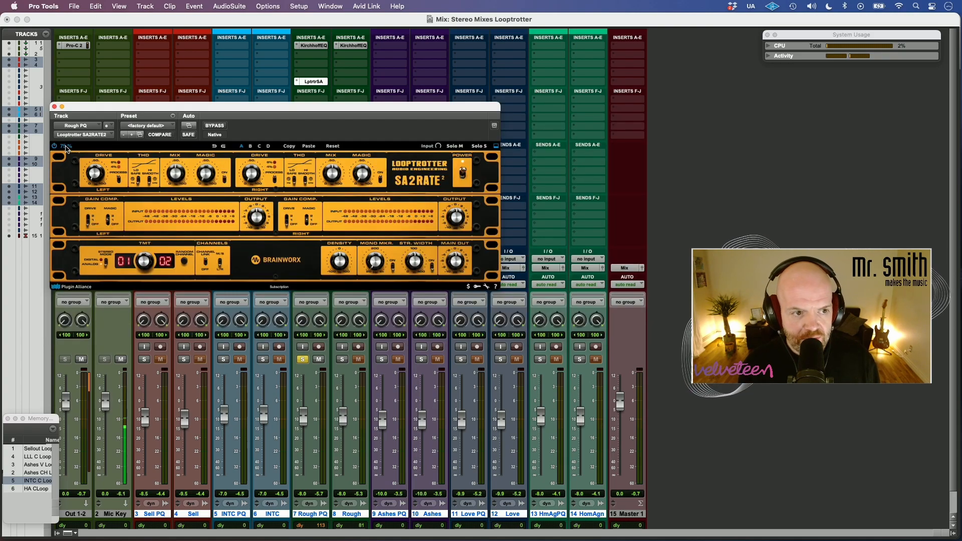
Set the SA2RATE2 plugin interface size back to 100 %
left_click(66, 150)
left_click(70, 170)
left_click(68, 151)
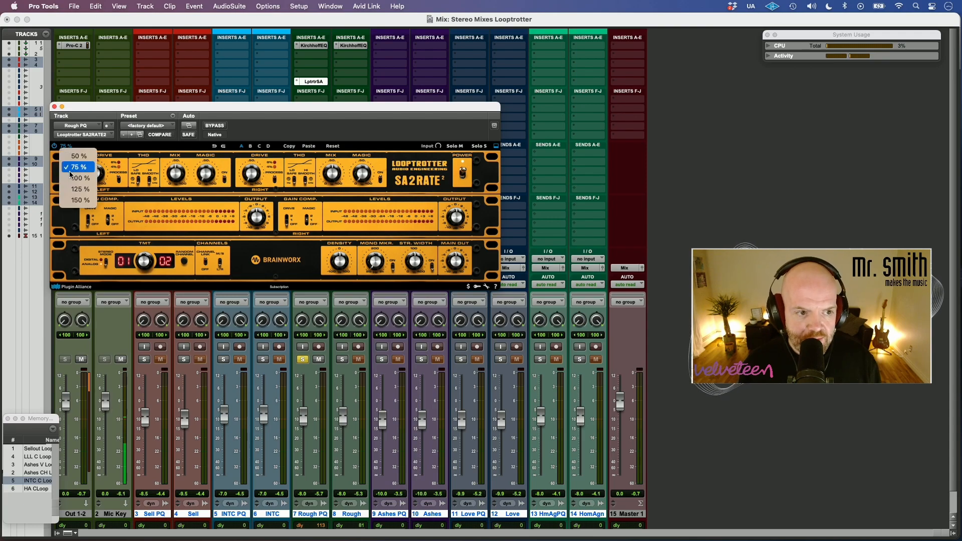
left_click(71, 176)
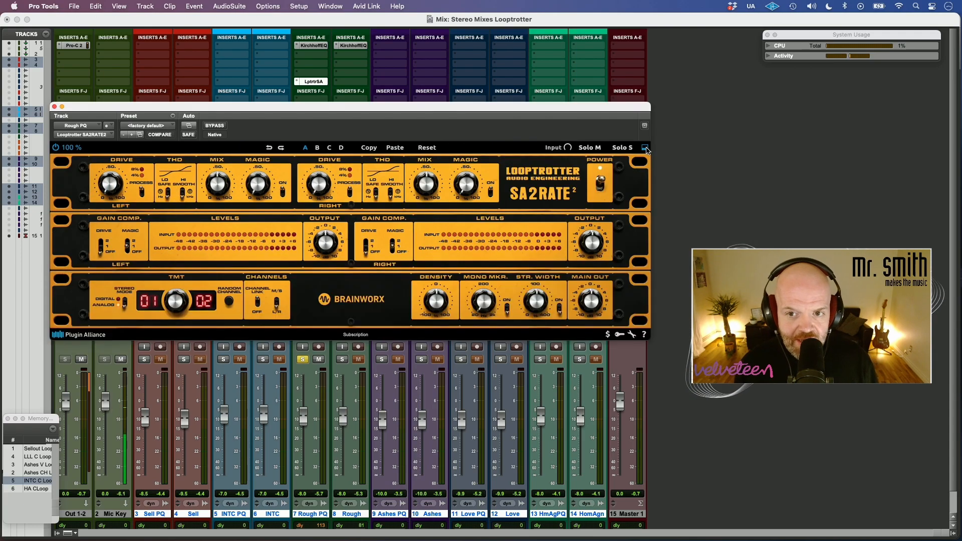
Toggle the plugin's third rack unit with the TMT and Density controls, leaving it hidden
left_click(646, 149)
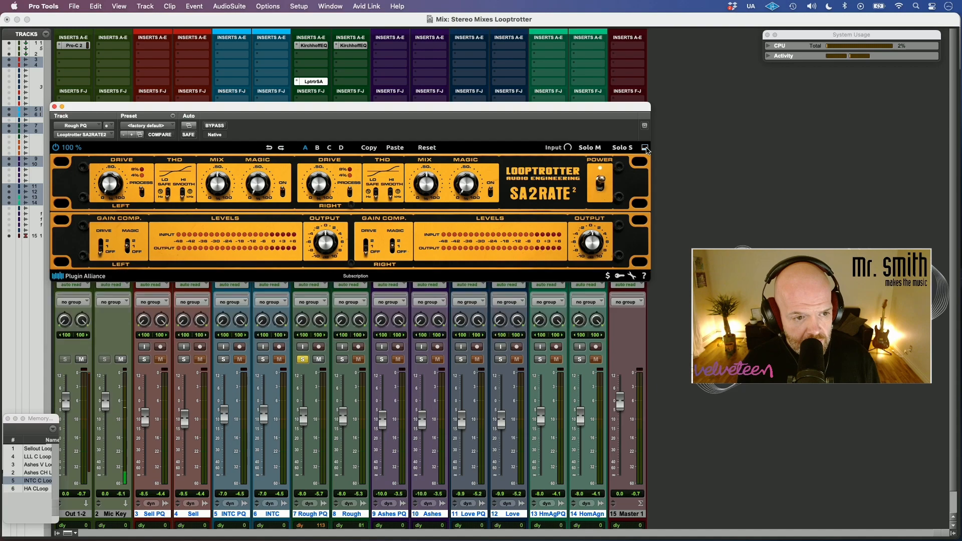
left_click(645, 149)
left_click(646, 149)
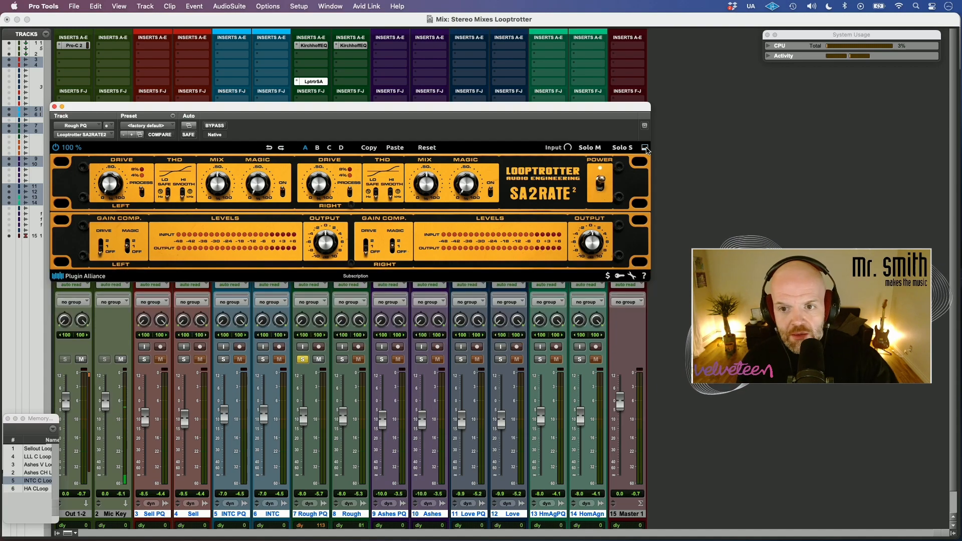
left_click(646, 149)
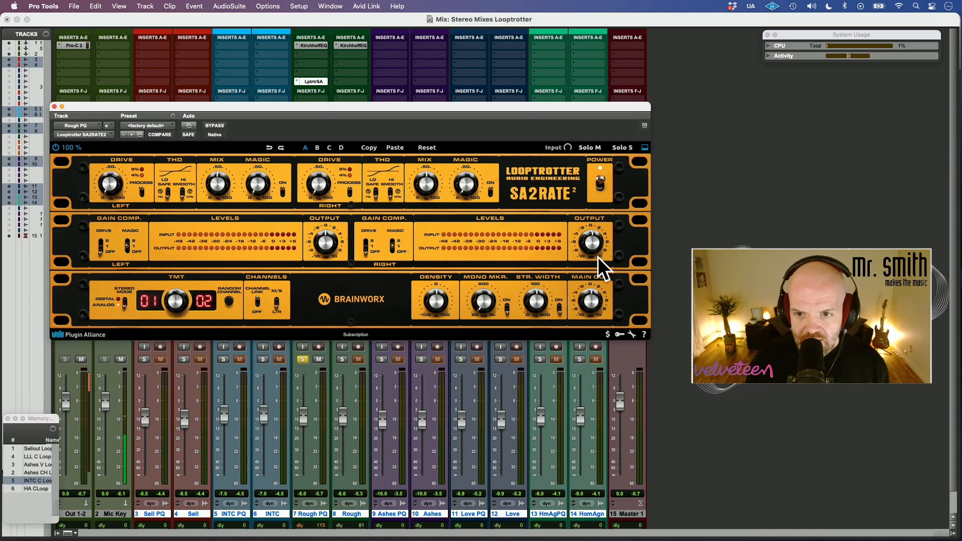
left_click(643, 149)
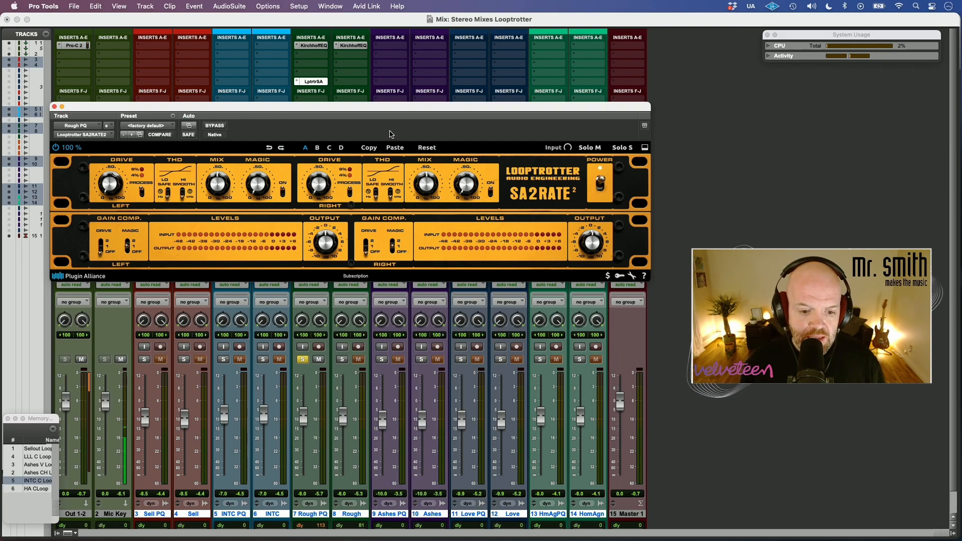
Deactivate and reactivate the SA2RATE2 insert on the Rough PQ track to compare the CPU load
left_click(321, 83)
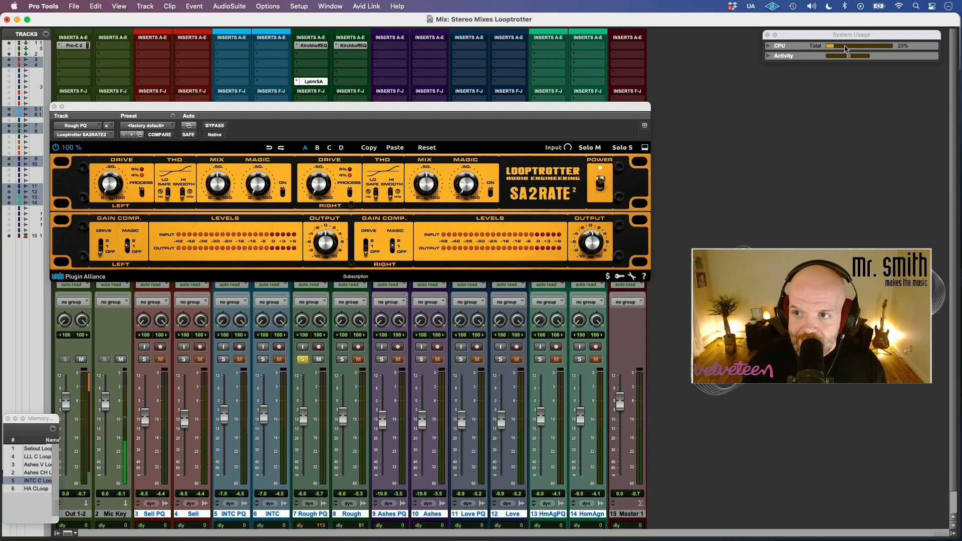
left_click(318, 82, "ctrl+super")
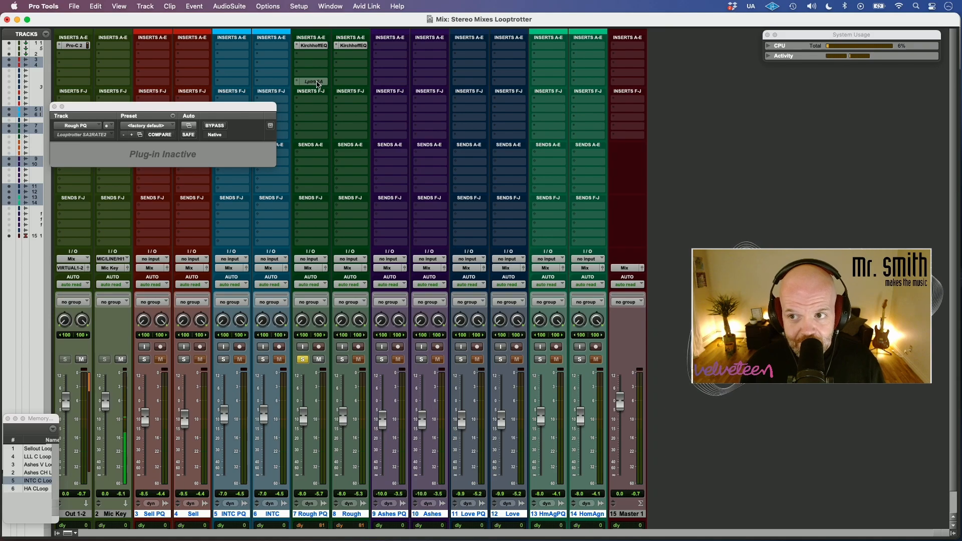
left_click(318, 82, "ctrl+super")
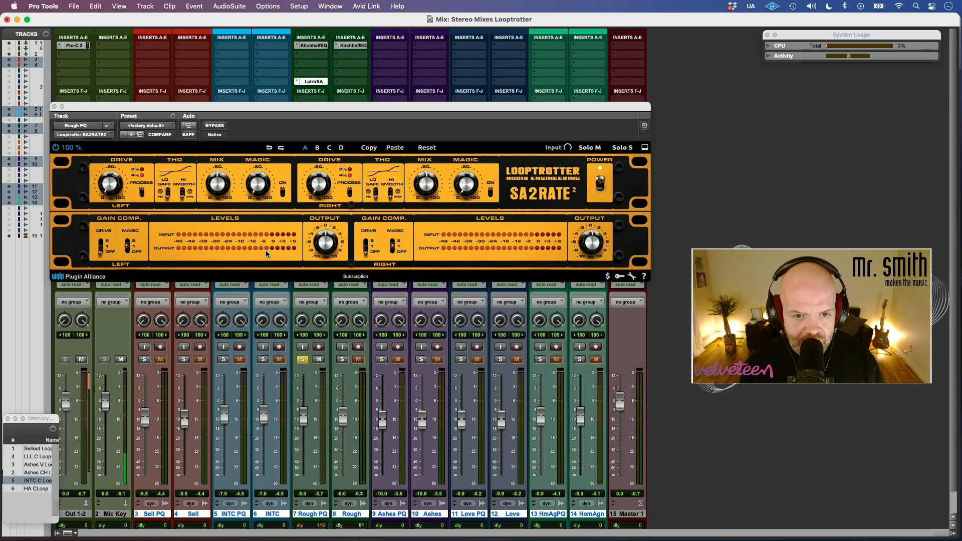
Switch to Safari and view the SA2RATE 2 product page again to check the hardware controls
key("super+Tab")
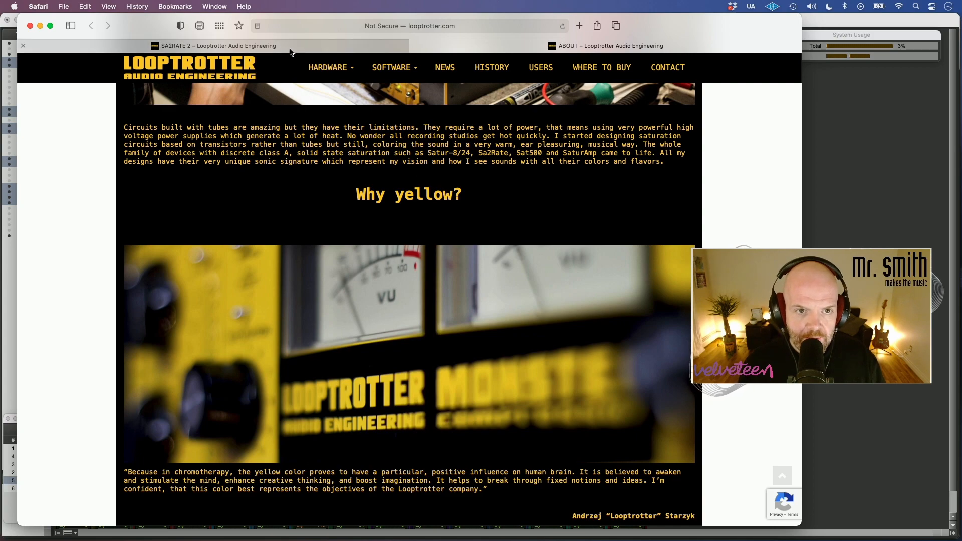
left_click(291, 50)
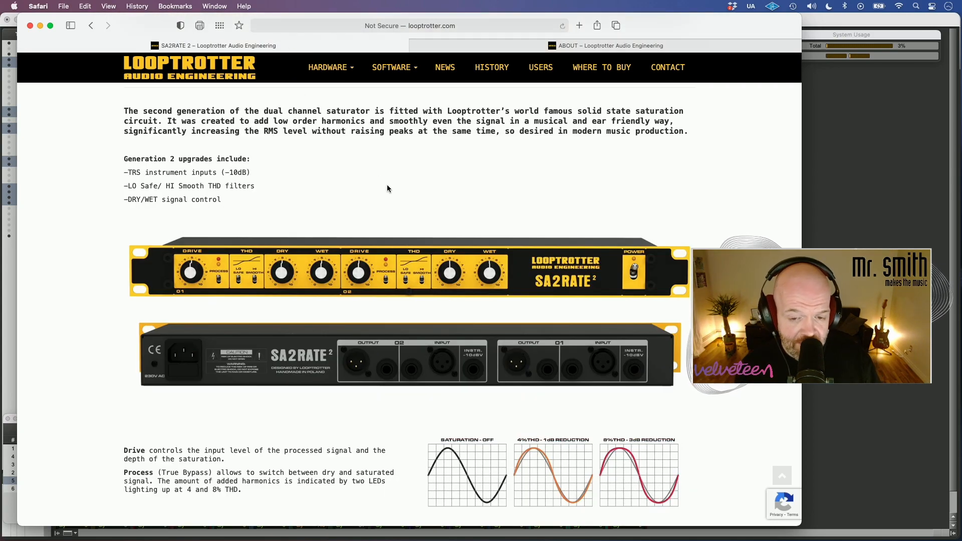
Return to Pro Tools and show the plugin's third rack unit with the TMT, Density and Mono Maker controls
key("super+Tab")
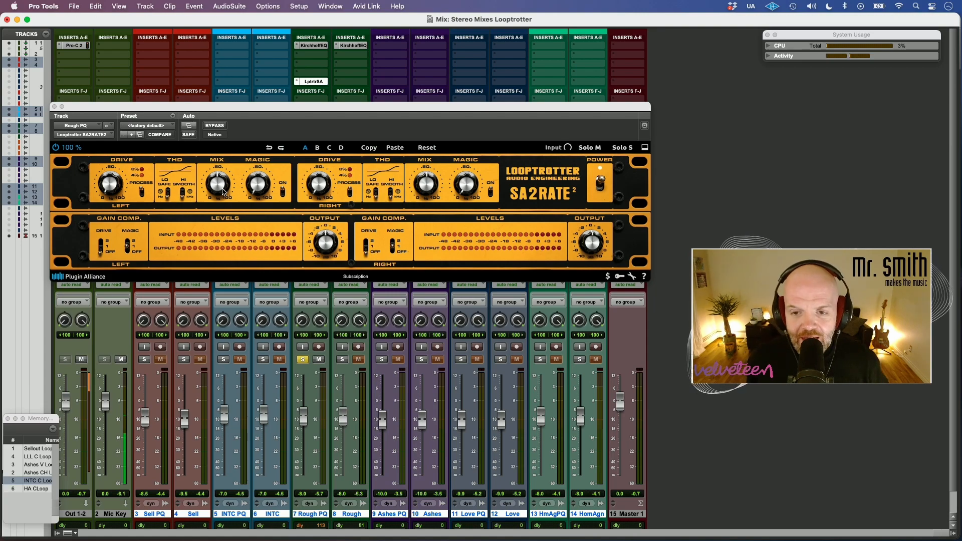
left_click(644, 147)
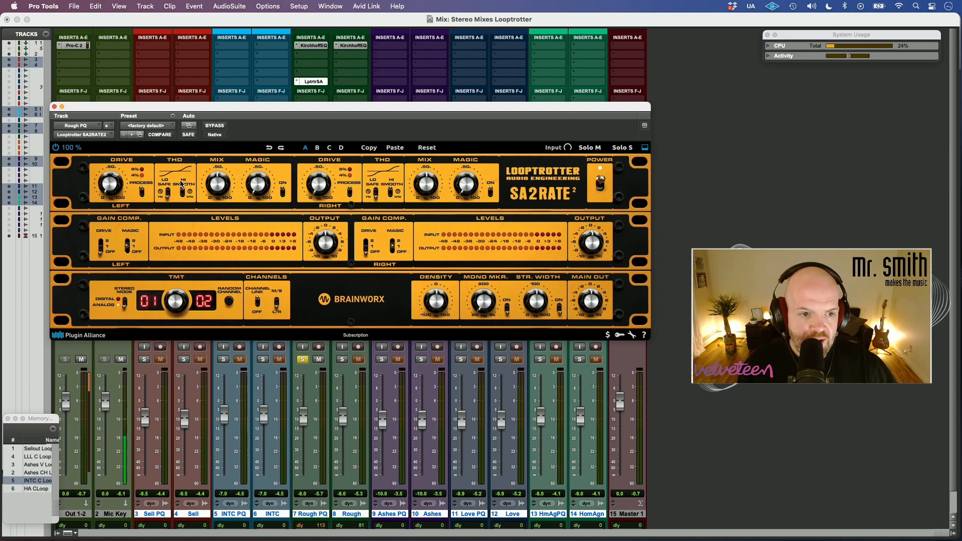
Flip the left channel's THD Lo Safe and Hi Smooth switches through their positions to demonstrate them
left_click(166, 199)
left_click(181, 192)
left_click(168, 192)
left_click(169, 193)
left_click(182, 198)
left_click(165, 198)
left_click(162, 194)
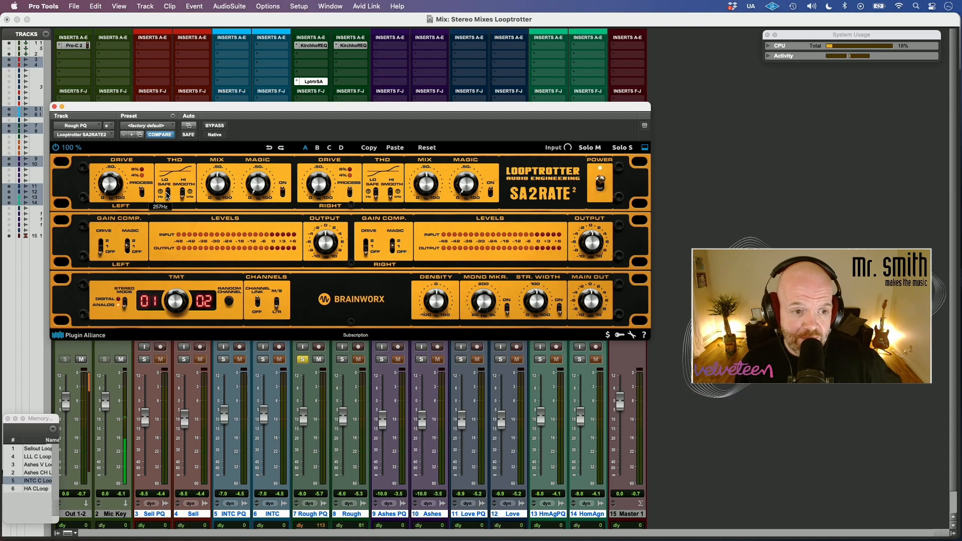
left_click(162, 194)
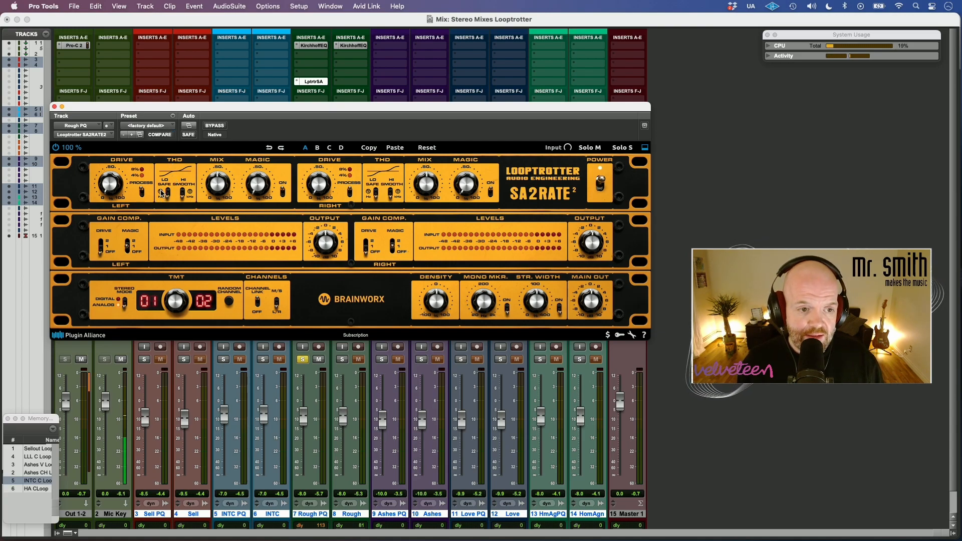
left_click(191, 194)
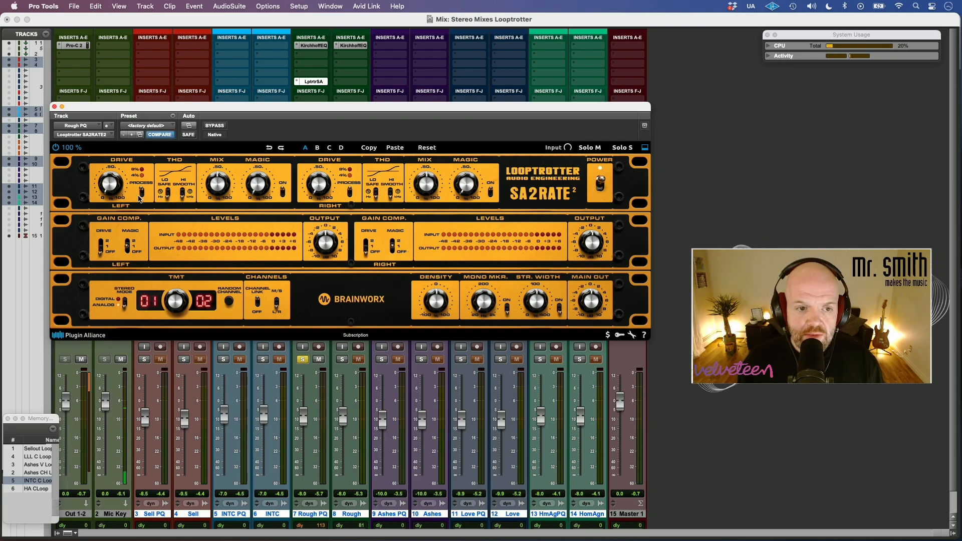
Adjust the left channel's Magic amount and toggle its On switch to demonstrate the Magic section
mouse_move(250, 188)
left_mouse_down()
mouse_move(250, 168)
mouse_move(247, 181)
left_mouse_up()
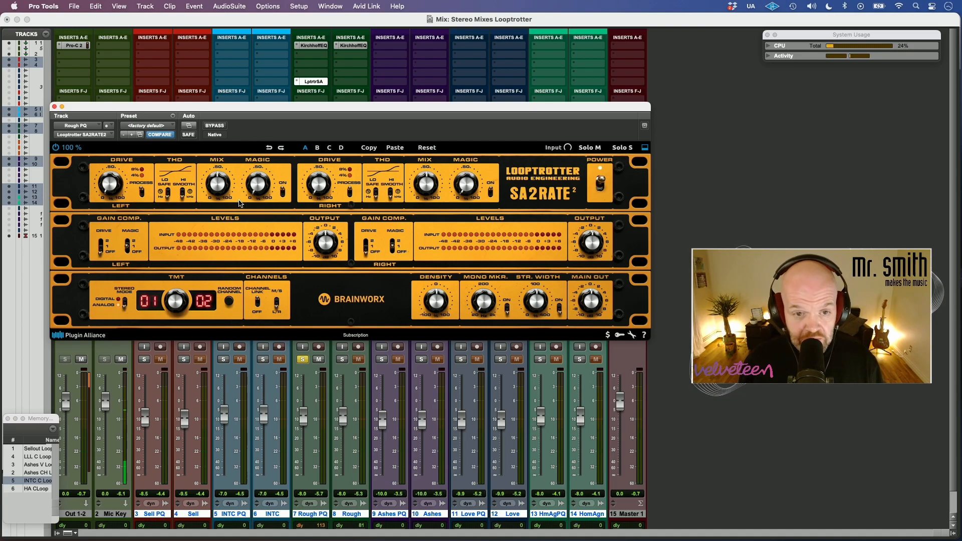
left_click(282, 194)
left_click(284, 192)
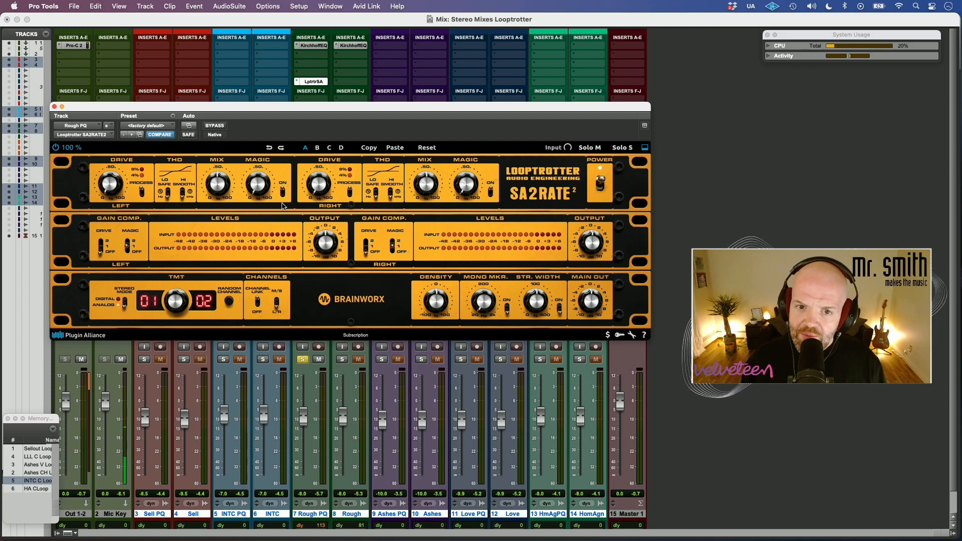
Toggle the left channel's Process switch on and off several times to demonstrate it
left_click(143, 193)
left_click(142, 193)
left_click(142, 193)
left_click(141, 196)
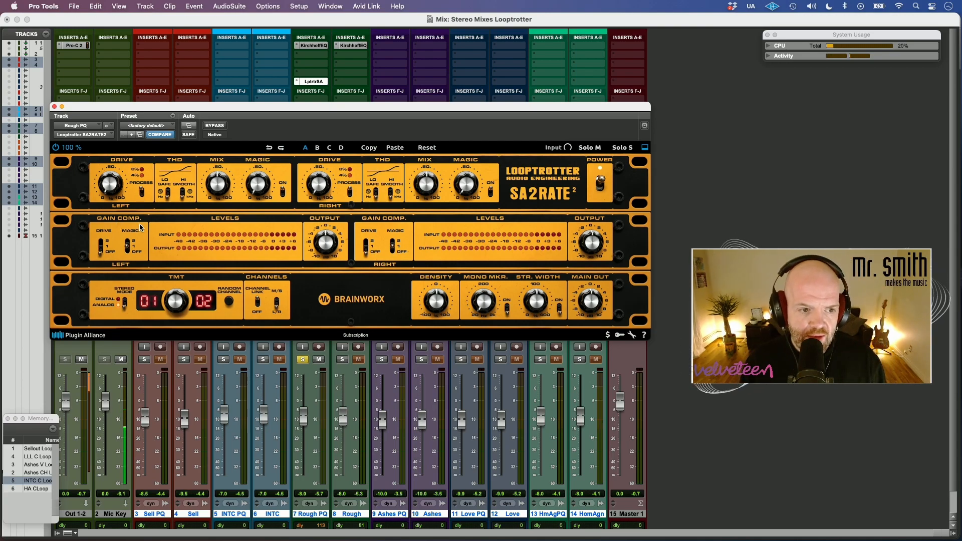
Cycle the left channel's Magic gain compensation switch through its positions
left_click(132, 243)
left_click(132, 243)
left_click(132, 243)
left_click(131, 243)
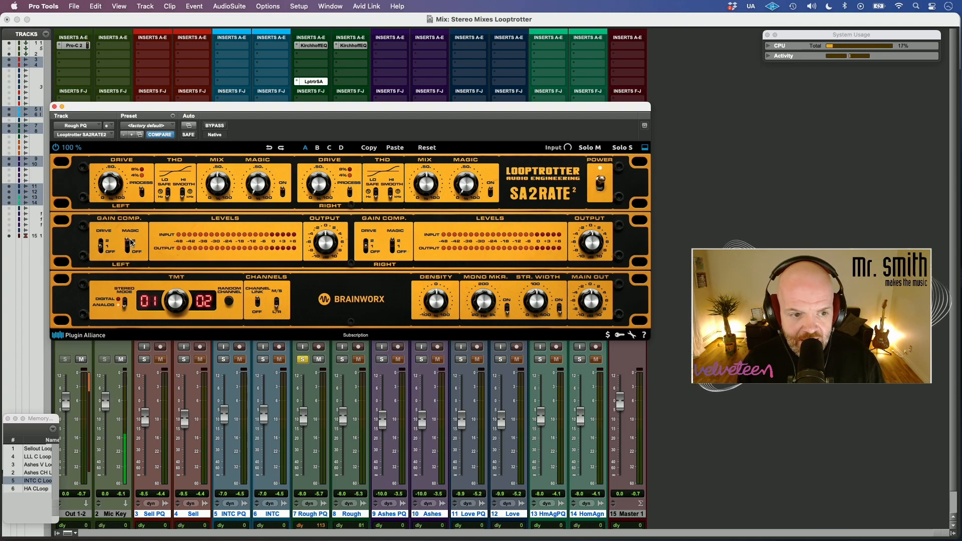
left_click(129, 245)
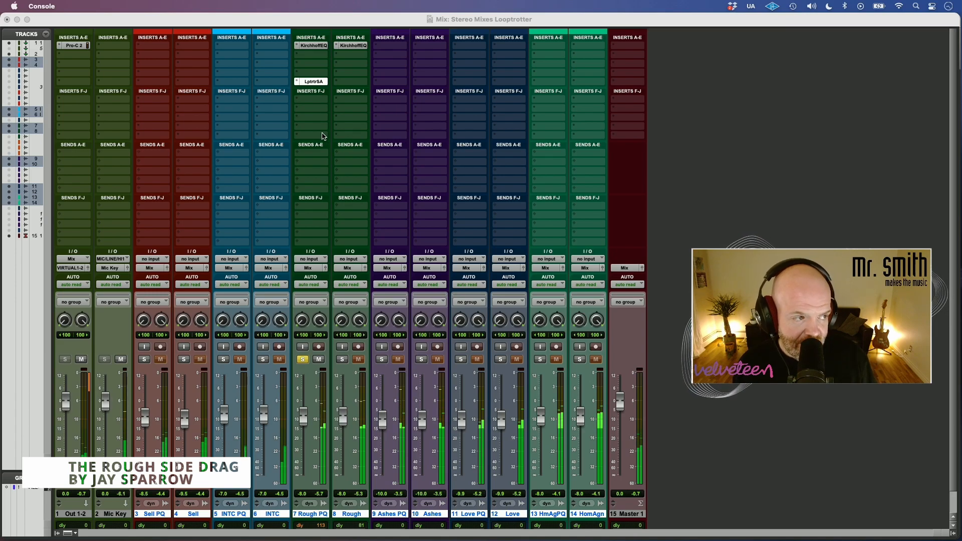
Reopen the SA2RATE2 insert on the Rough PQ track and place its window between the inserts and the faders
left_click(315, 82)
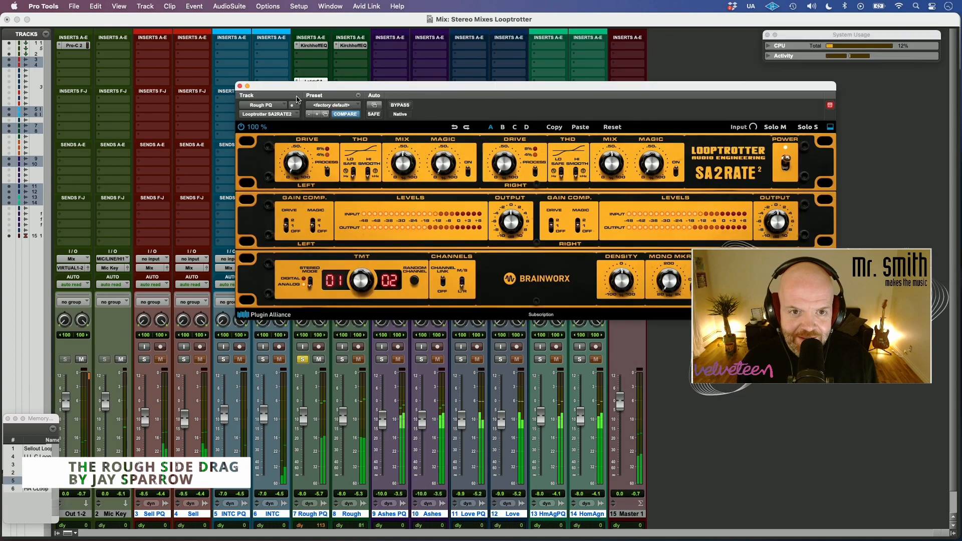
left_click_drag(297, 99, 107, 169)
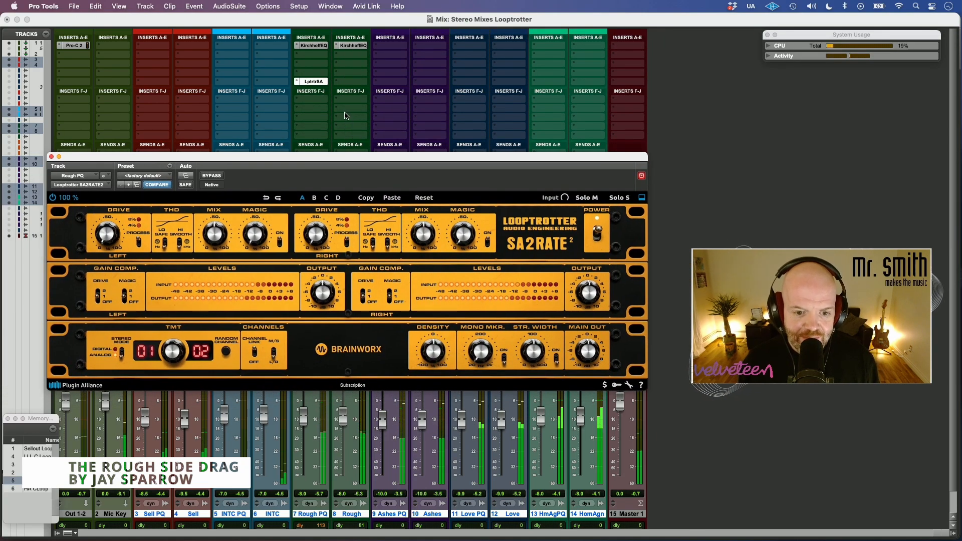
left_click_drag(343, 156, 333, 123)
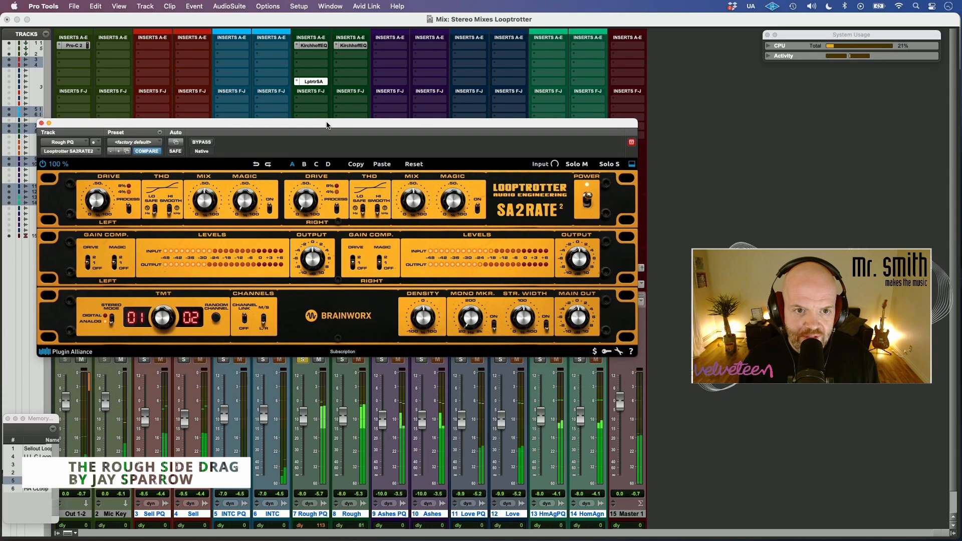
Insert the Trim plugin in the fifth insert slot of the Rough track
left_click(352, 83)
type("sa2")
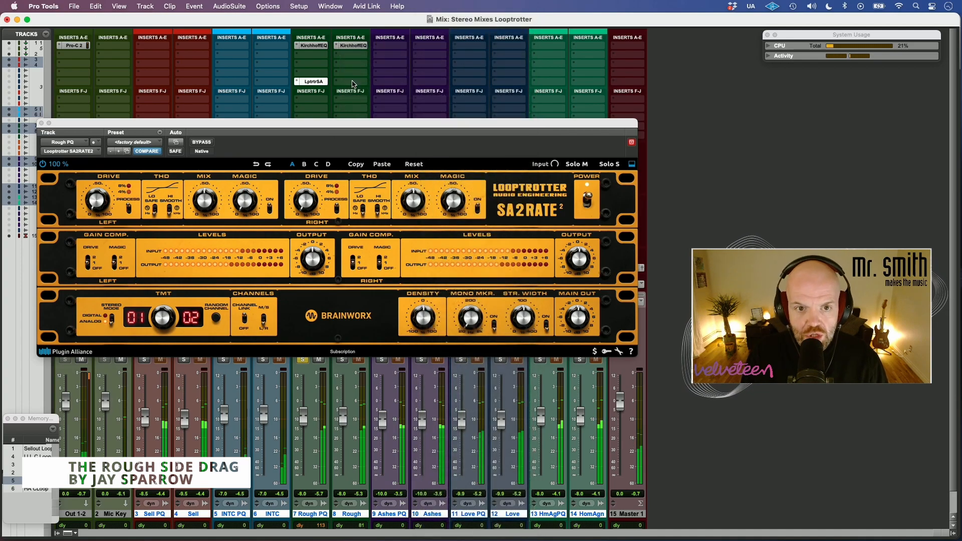
key("Return")
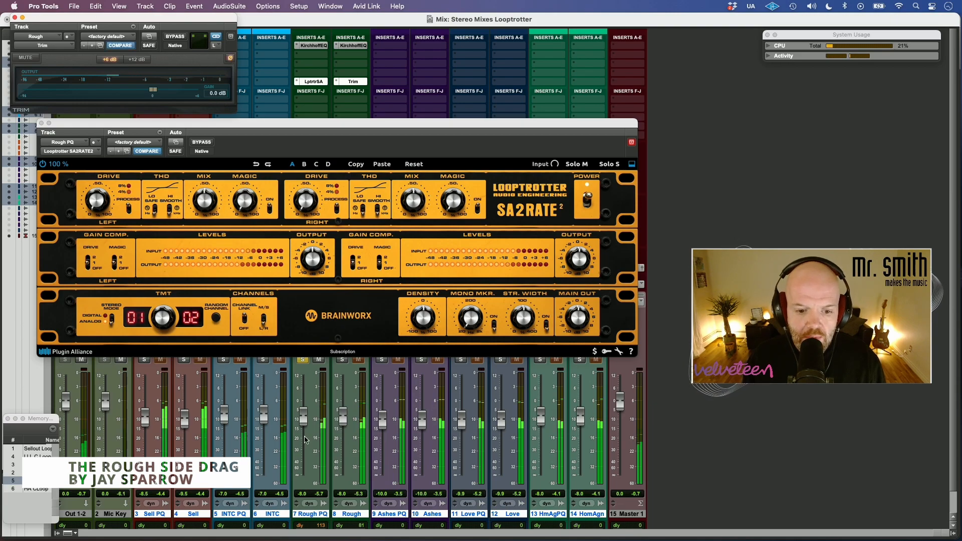
Solo and unsolo the Rough track for comparison, and deactivate its Trim insert with the Trim window closed
left_click(342, 360)
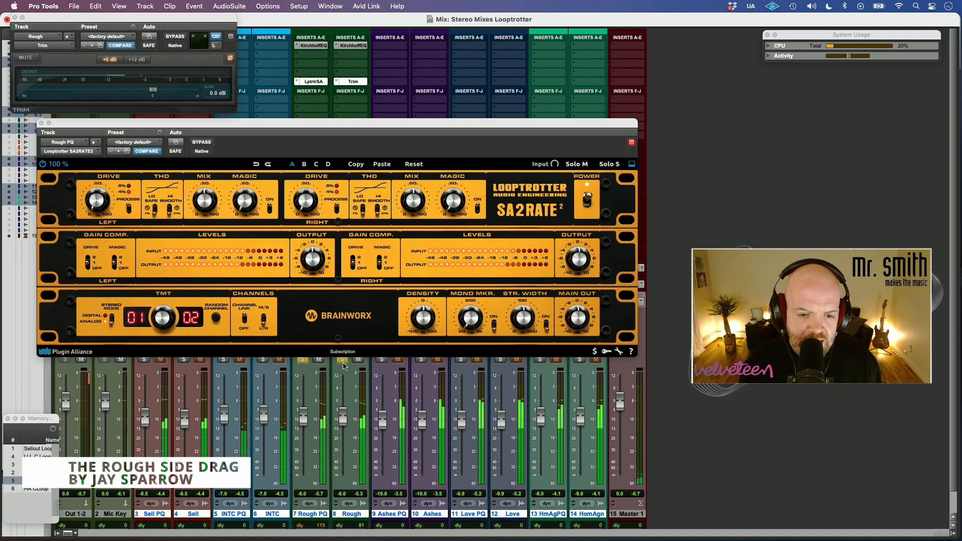
left_click(343, 361)
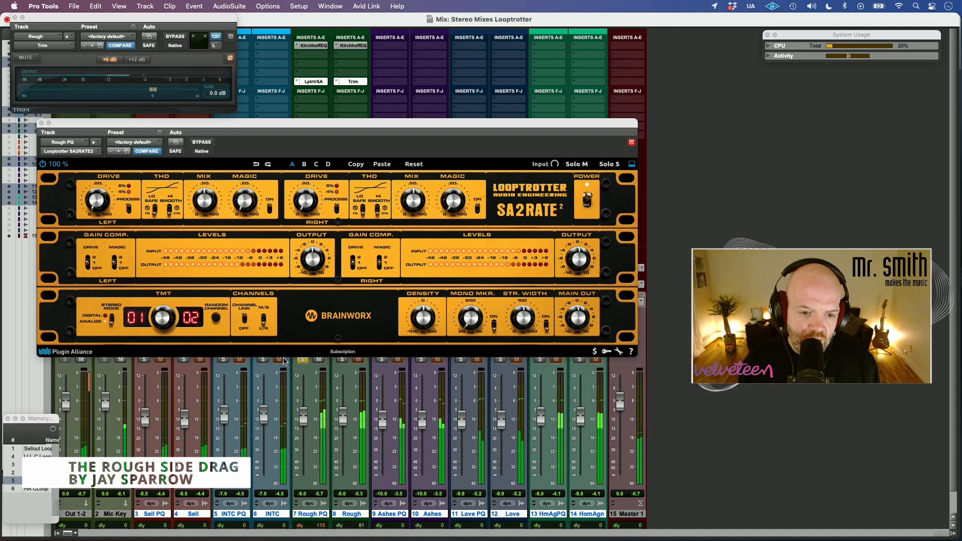
left_click(354, 81, "ctrl+super")
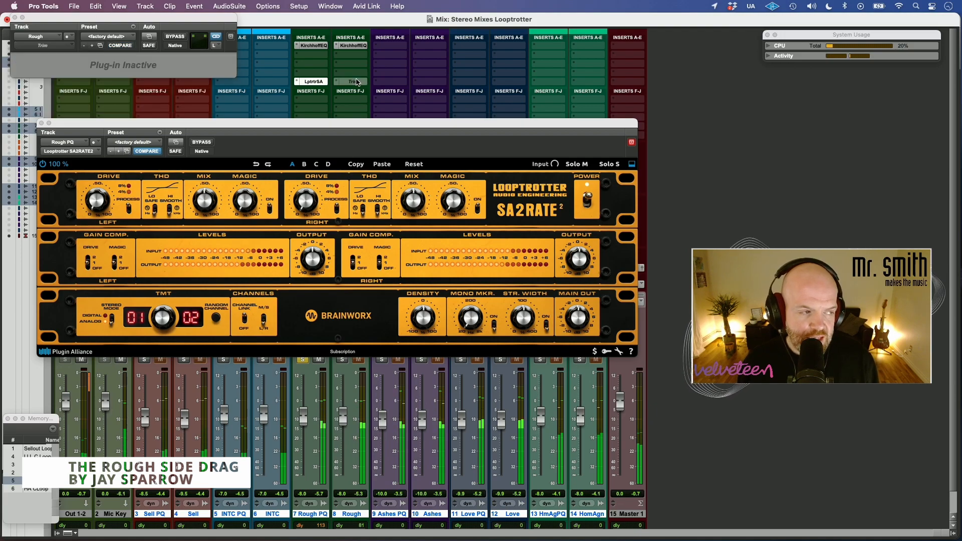
left_click(6, 19)
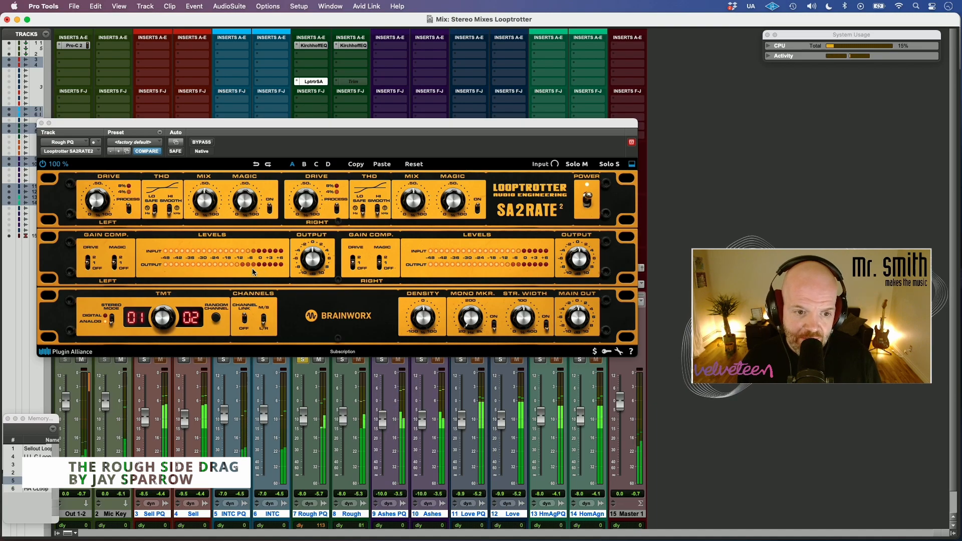
Bypass and re-enable the SA2RATE2 plugin repeatedly during playback to compare the dry and processed sound
left_click(202, 143)
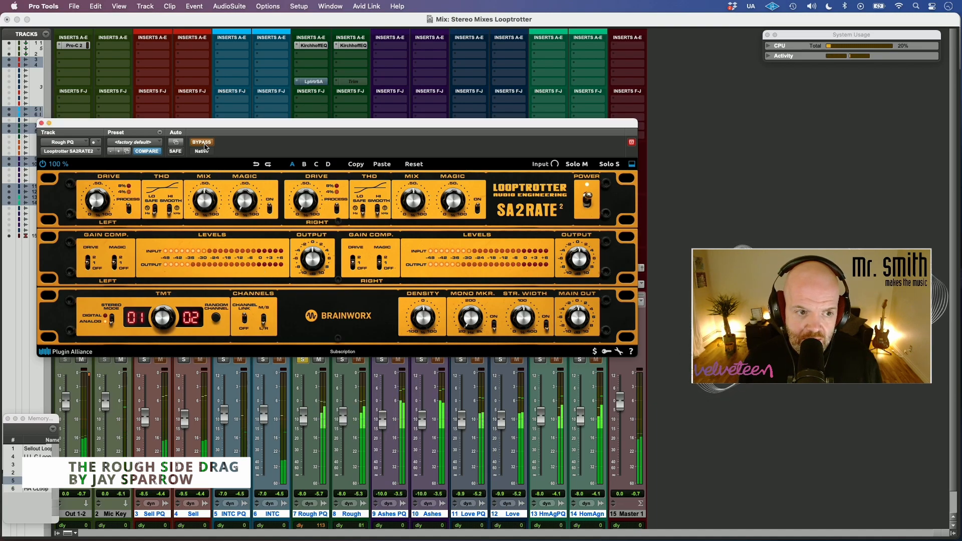
left_click(203, 143)
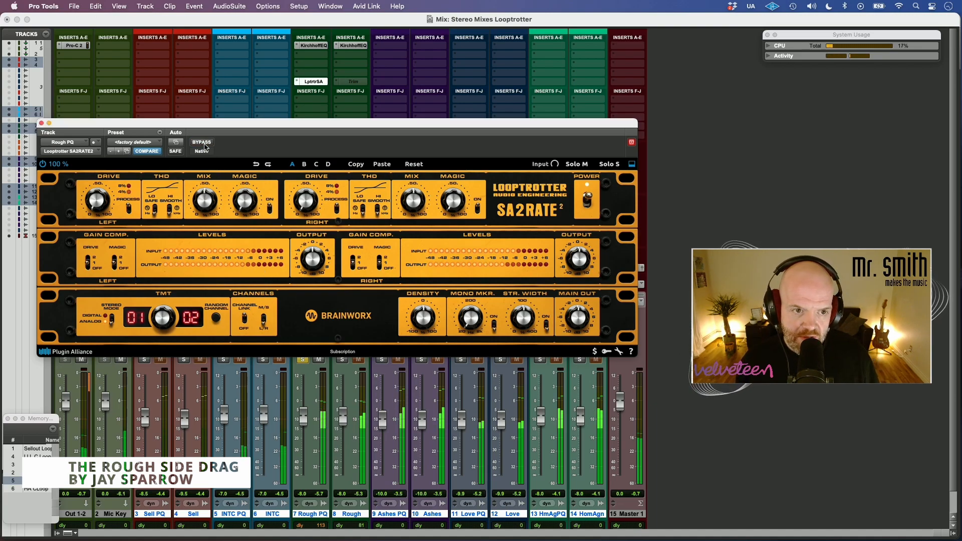
left_click(203, 143)
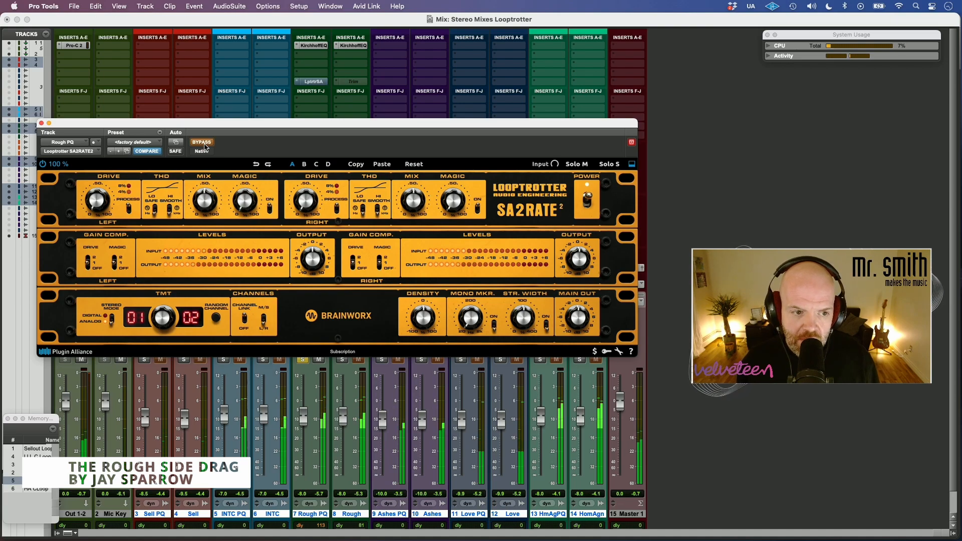
left_click(202, 143)
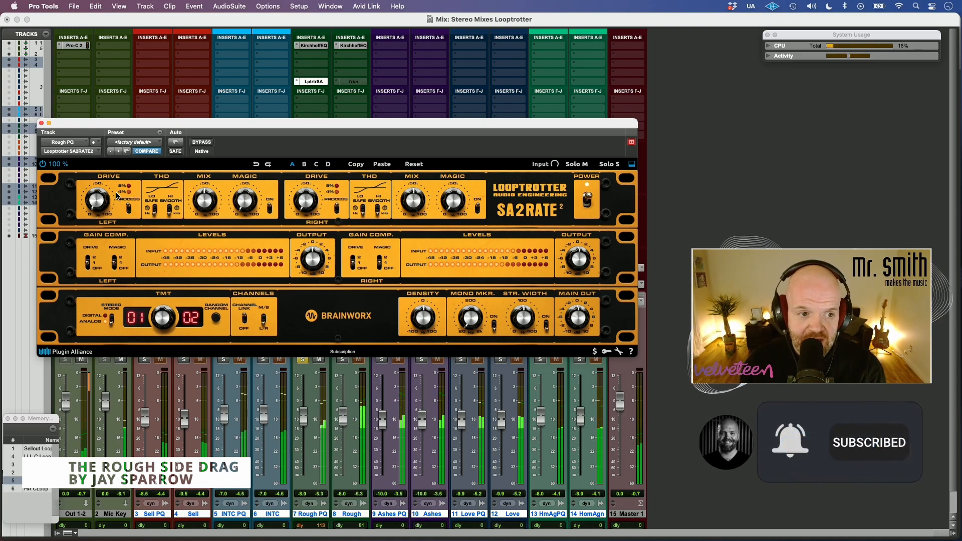
Sweep the left Drive up through 23%, 41%, 62% and 80%, lower it again, and readjust it by ear
mouse_move(111, 186)
scroll(107, 195, "up", 10)
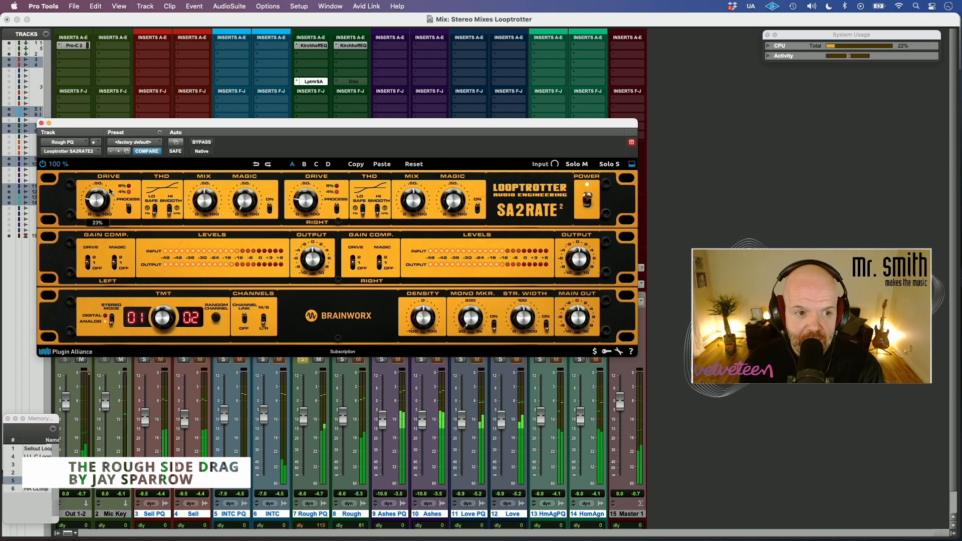
scroll(107, 192, "up", 15)
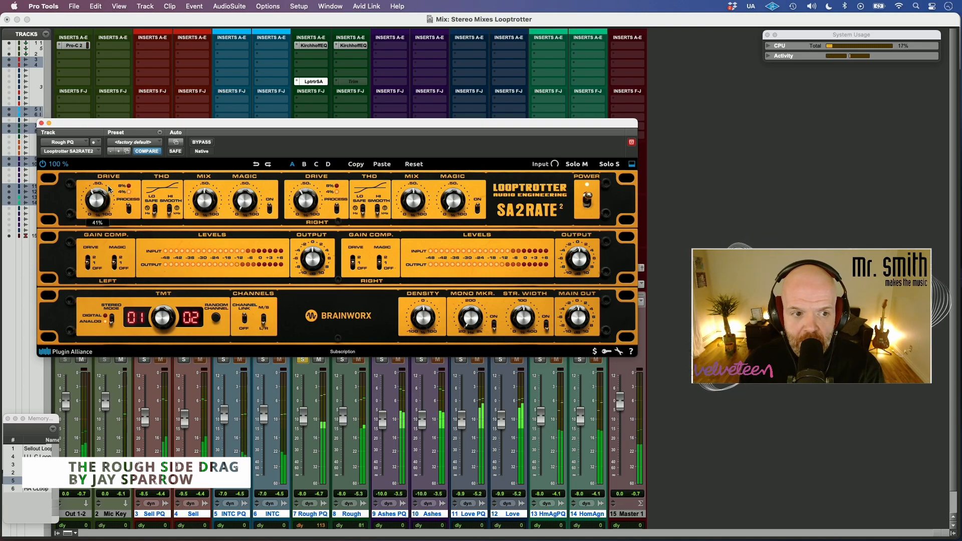
scroll(110, 183, "up", 9)
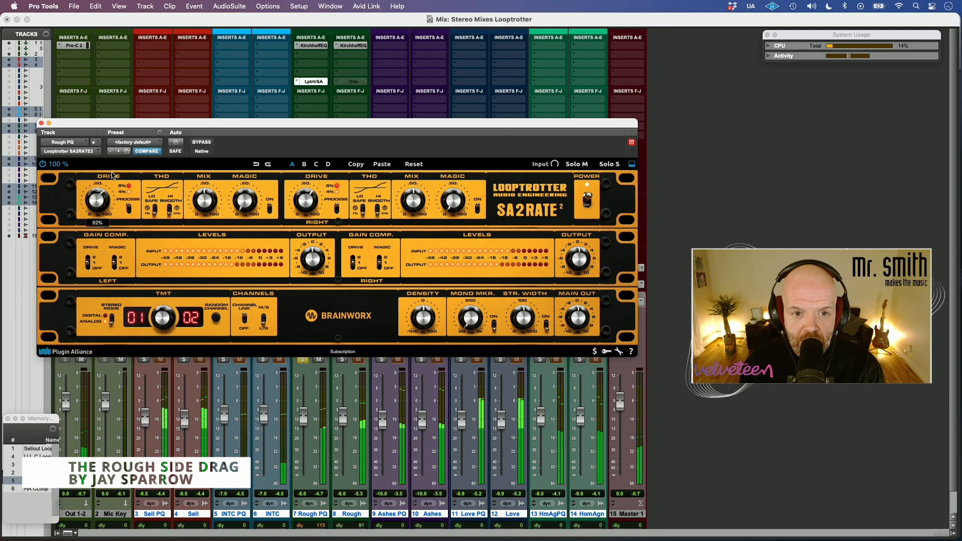
scroll(112, 174, "up", 4)
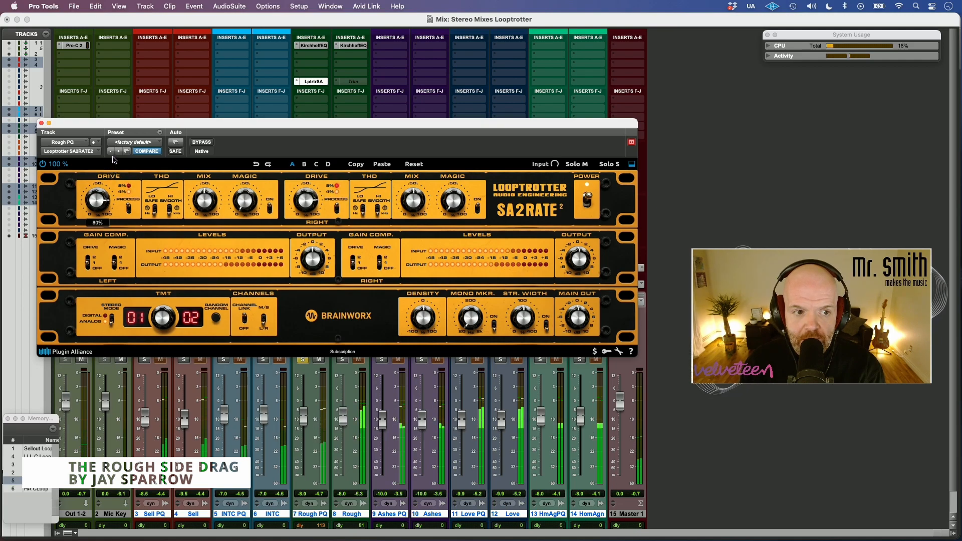
scroll(115, 153, "up", 1)
scroll(111, 148, "up", 9)
scroll(112, 150, "down", 20)
left_click_drag(111, 164, 123, 144)
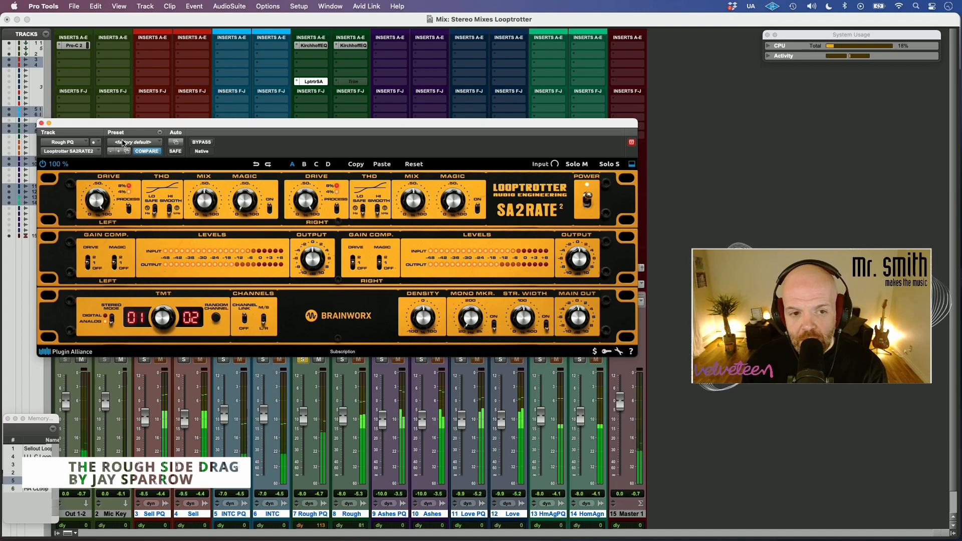
Vary the left channel's Mix amount and the Density control in both directions to hear their effect on the saturation
left_click_drag(203, 208, 211, 175)
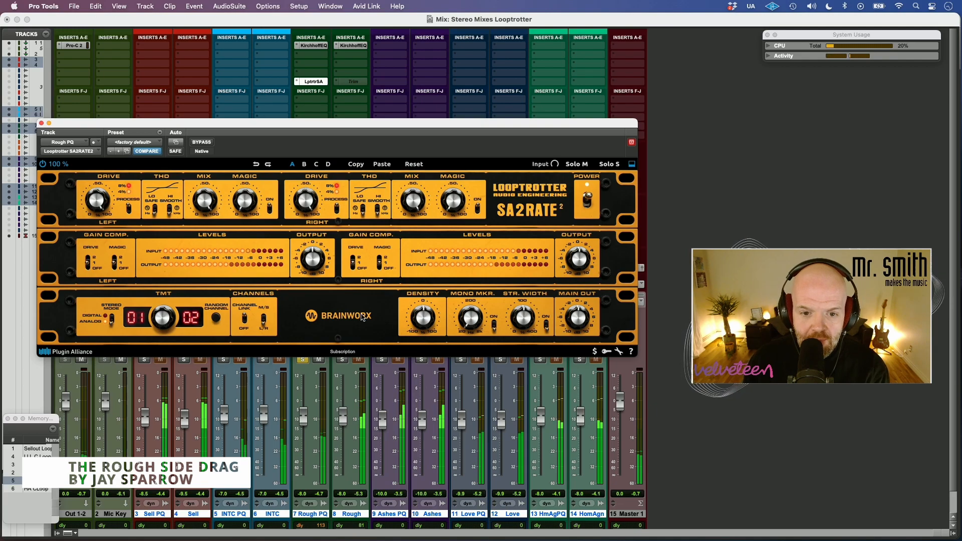
mouse_move(422, 326)
left_mouse_down()
mouse_move(425, 298)
mouse_move(422, 311)
left_mouse_up()
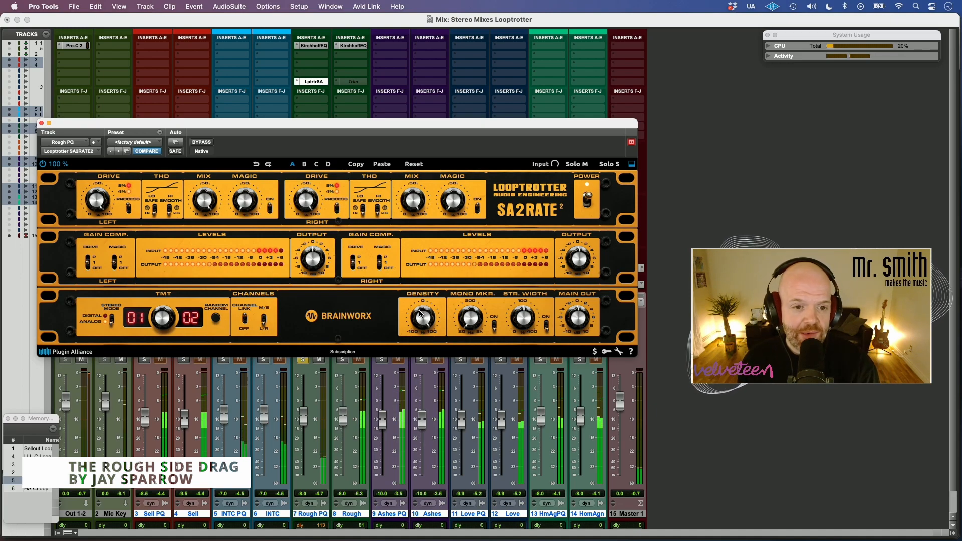
left_click_drag(421, 313, 407, 341)
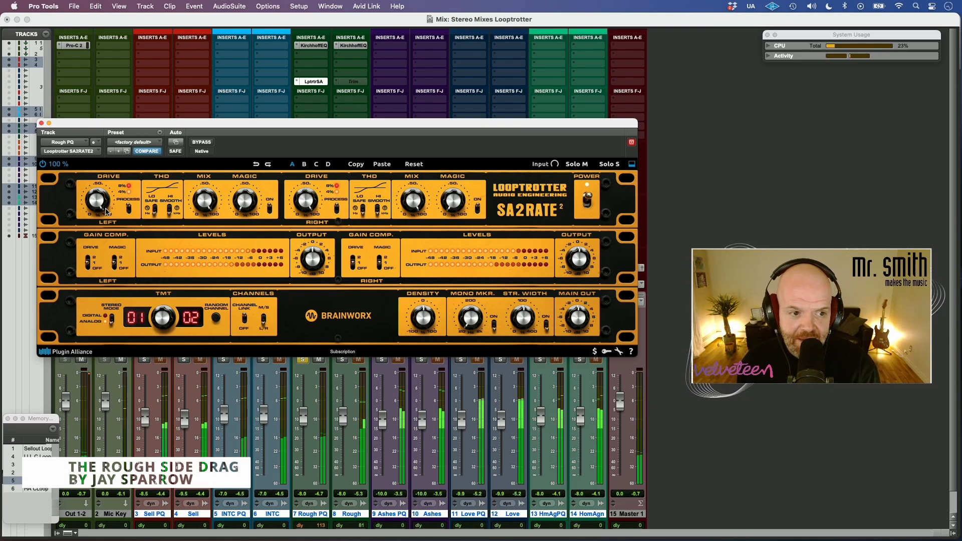
mouse_move(203, 200)
left_mouse_down()
mouse_move(189, 228)
mouse_move(208, 194)
mouse_move(206, 204)
left_mouse_up()
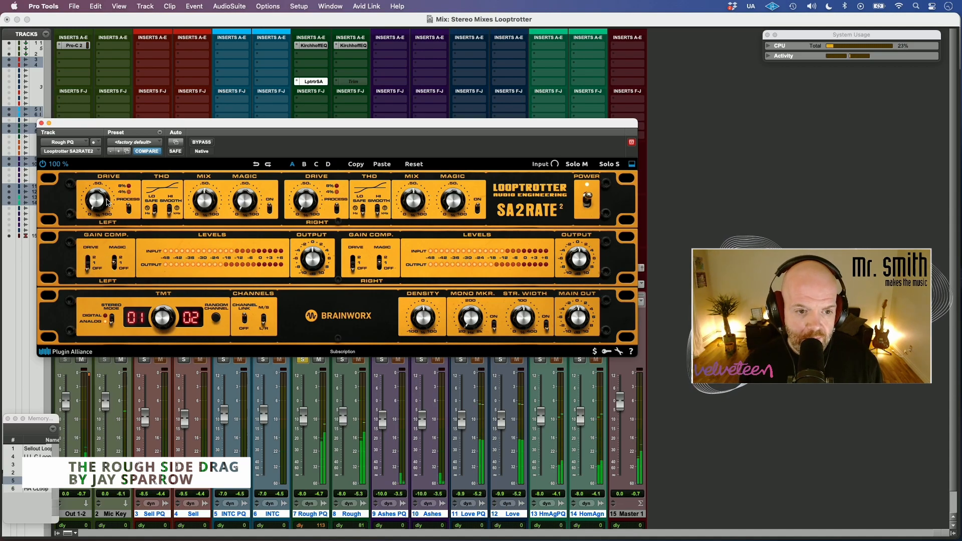
Rebalance the left channel's Drive against its Mix during playback, trying a Mix of 83%
left_click_drag(106, 186, 112, 136)
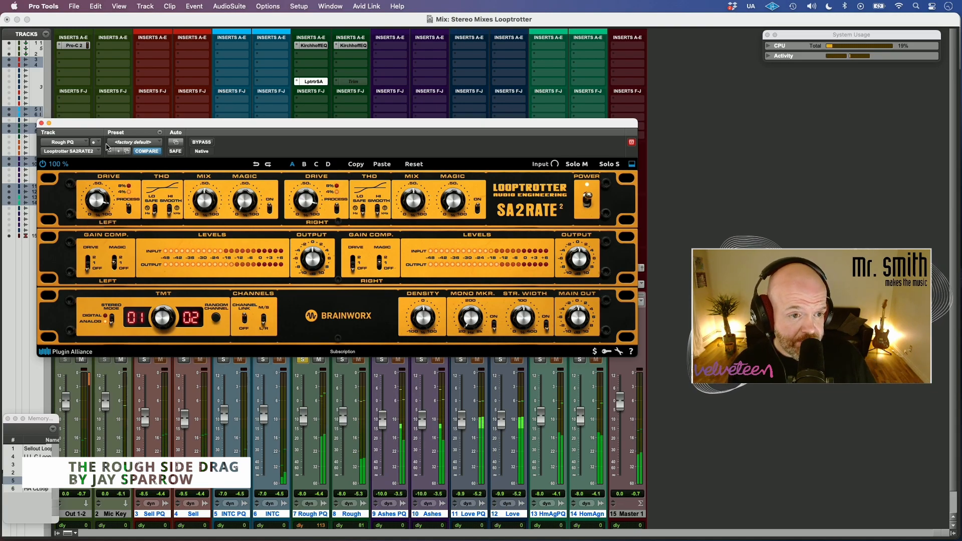
left_click_drag(98, 197, 99, 202)
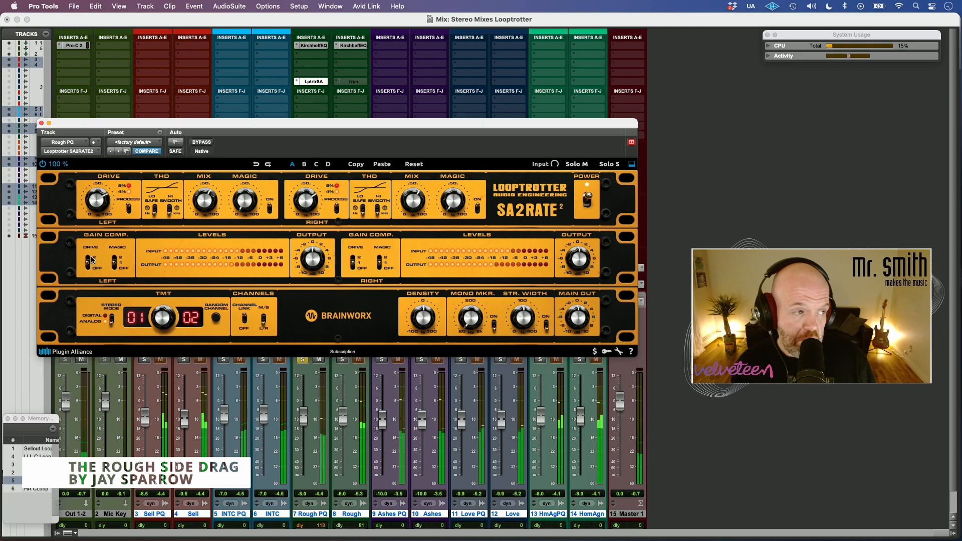
left_click_drag(100, 192, 100, 197)
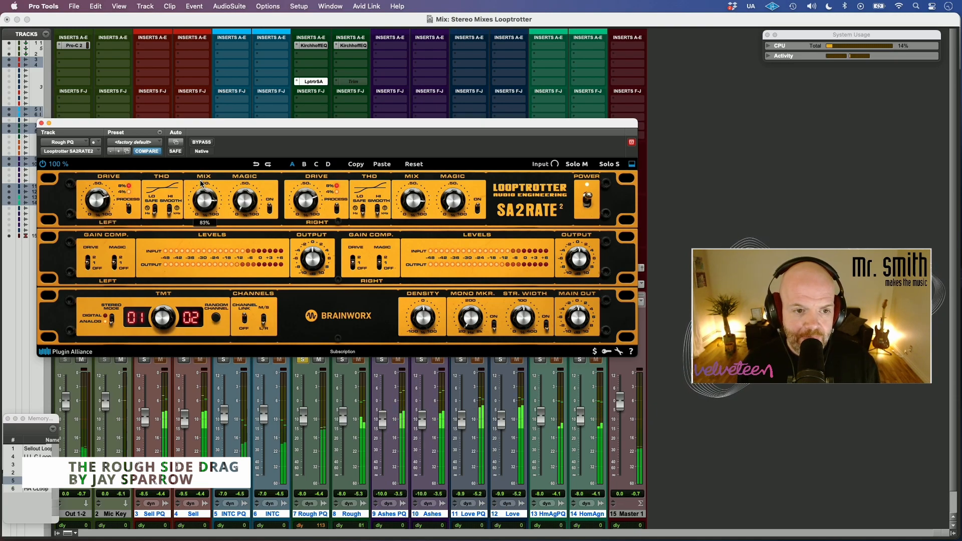
mouse_move(99, 189)
left_mouse_down()
mouse_move(91, 224)
mouse_move(102, 187)
left_mouse_up()
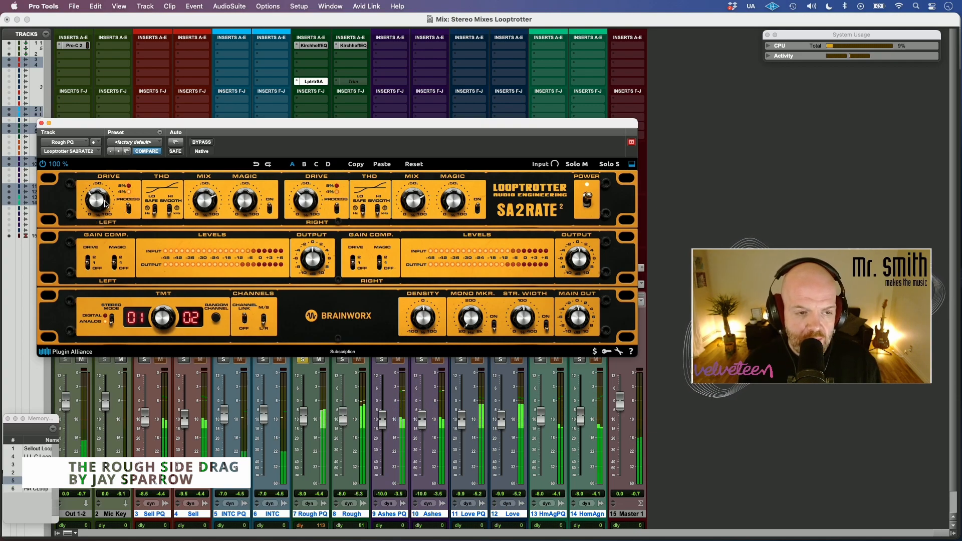
left_click_drag(197, 202, 198, 202)
mouse_move(94, 201)
left_mouse_down()
mouse_move(105, 196)
mouse_move(96, 192)
left_mouse_up()
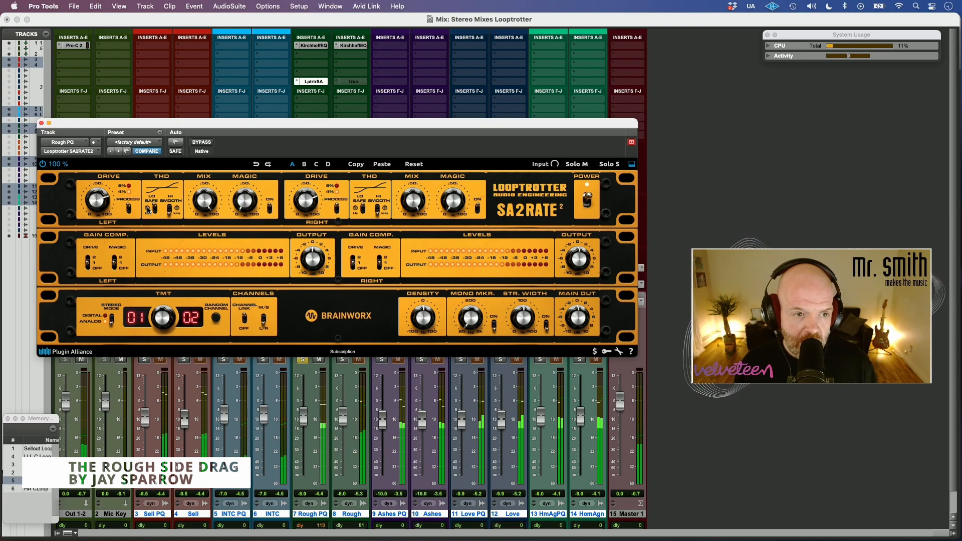
Sweep the left channel's Lo Safe frequency from 86 Hz through 298 Hz up to 500 Hz during playback
mouse_move(147, 215)
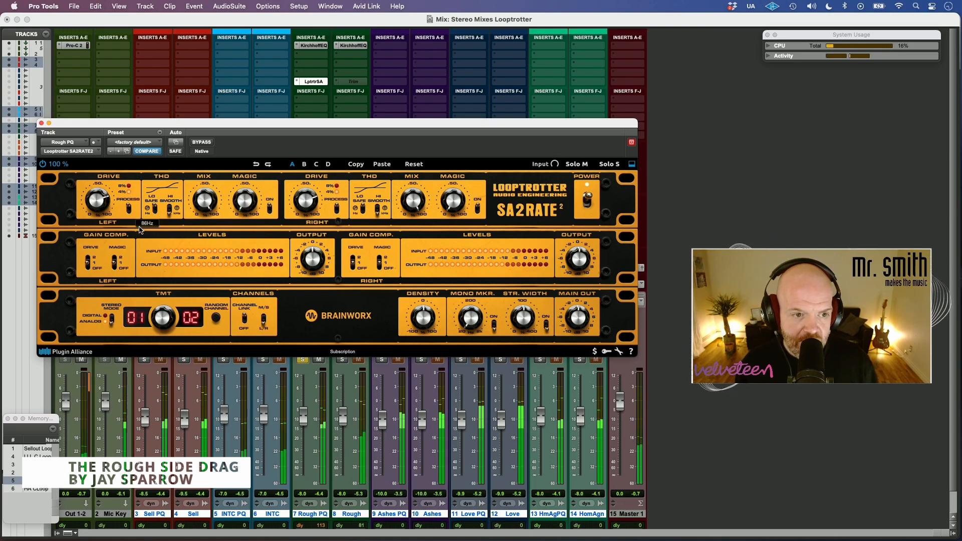
left_click_drag(138, 232, 147, 213)
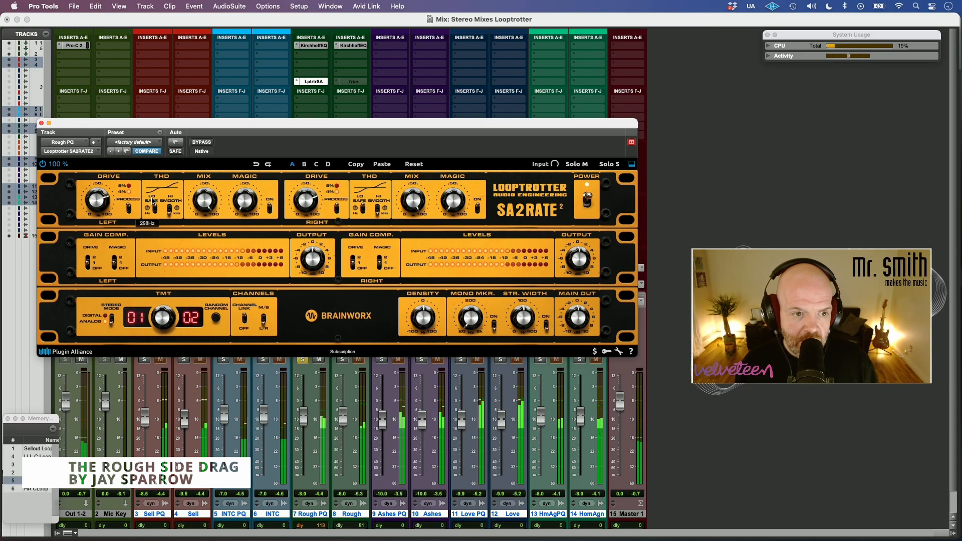
left_click_drag(159, 179, 160, 174)
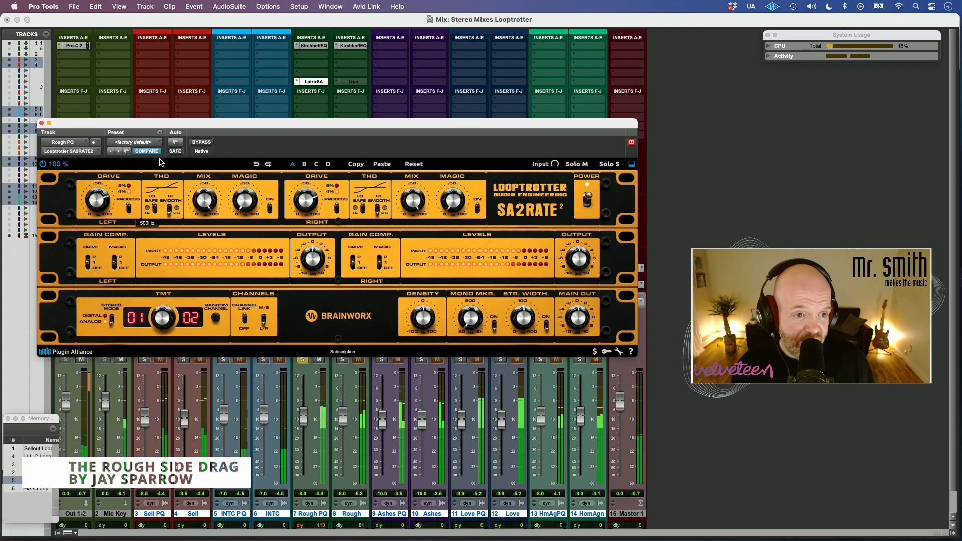
Readjust the left Drive by ear, trying 65%, and toggle the Lo Safe switch to hear how it affects the low-end saturation
left_click_drag(99, 206, 101, 203)
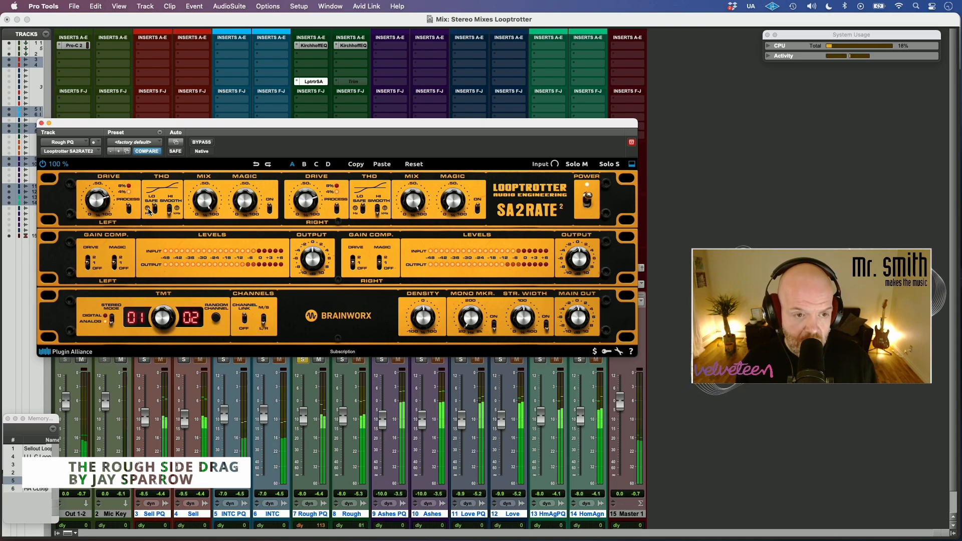
left_click_drag(111, 203, 97, 205)
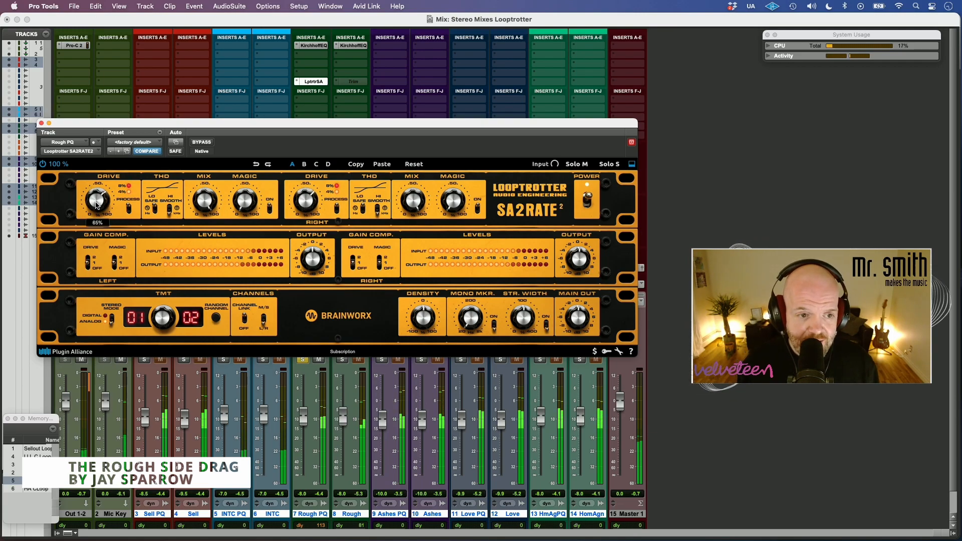
left_click(154, 209)
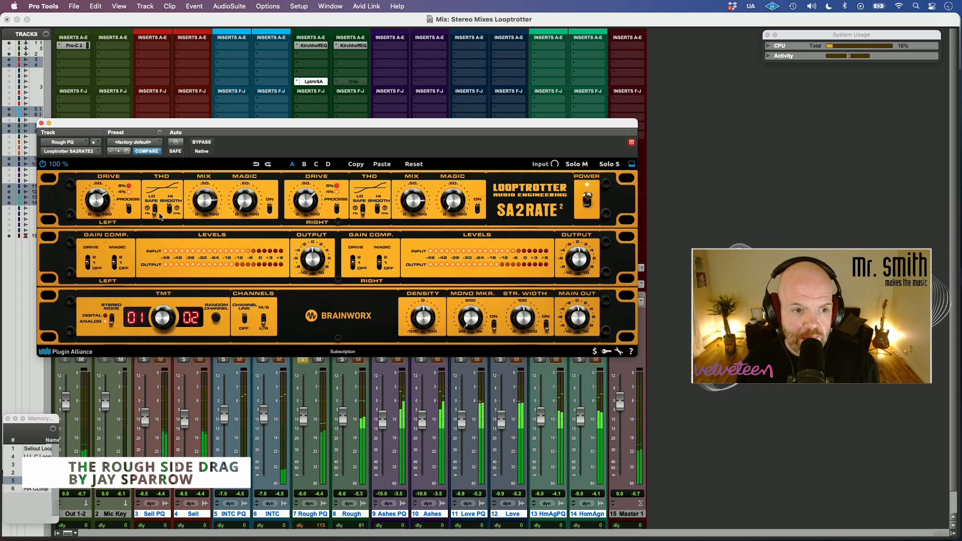
left_click_drag(109, 200, 102, 203)
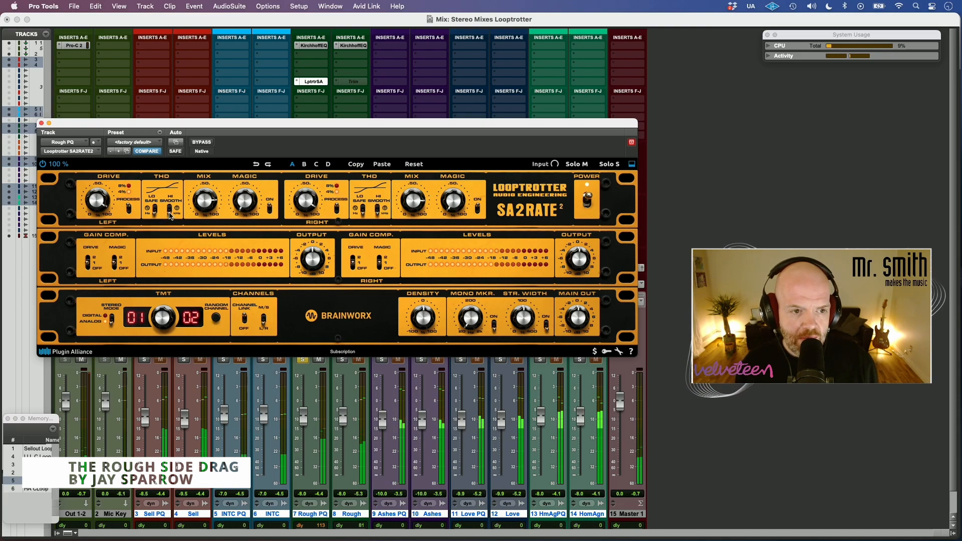
Rebalance the left channel's Mix and Drive by ear during playback, trying a Drive of 69% before lowering it again
left_click_drag(212, 197, 212, 203)
left_click_drag(98, 203, 99, 213)
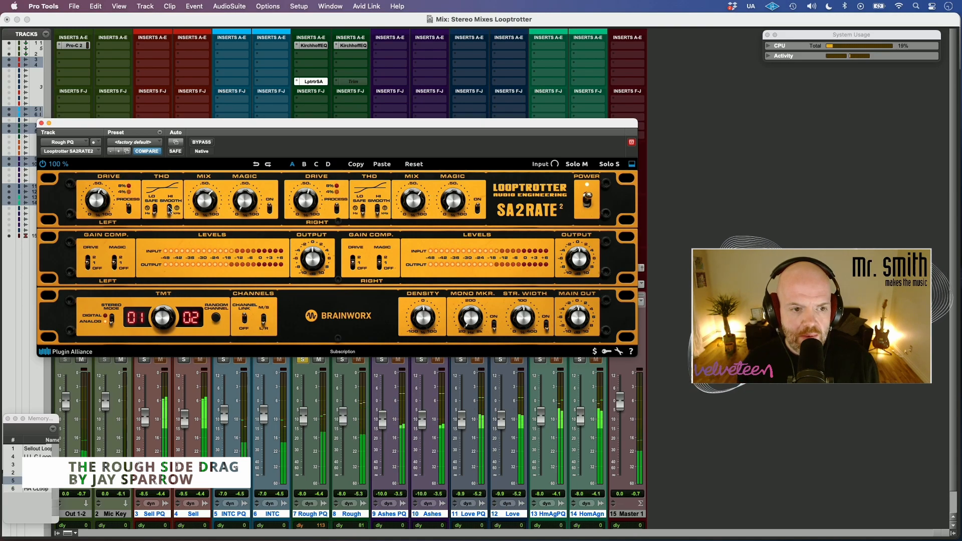
mouse_move(105, 208)
left_mouse_down()
mouse_move(112, 185)
mouse_move(105, 195)
left_mouse_up()
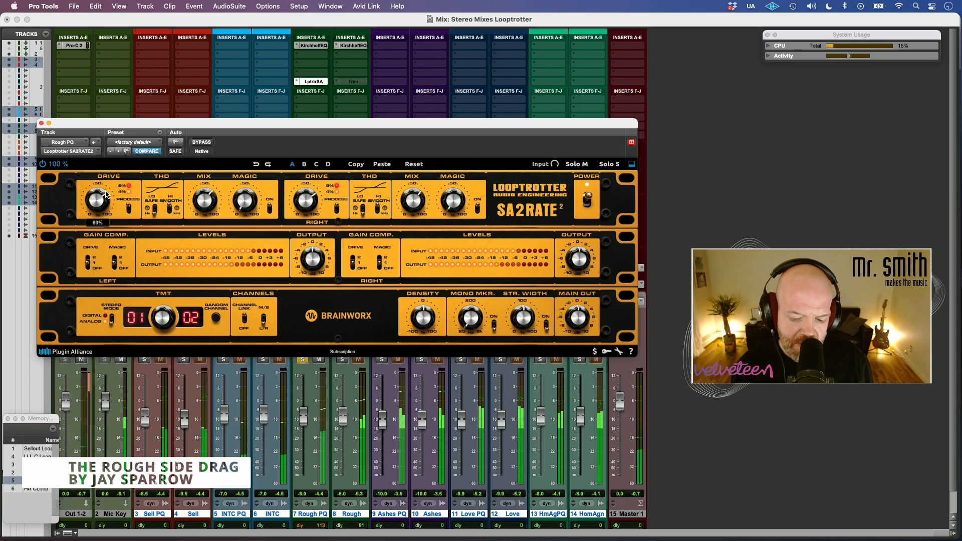
left_click_drag(105, 194, 103, 199)
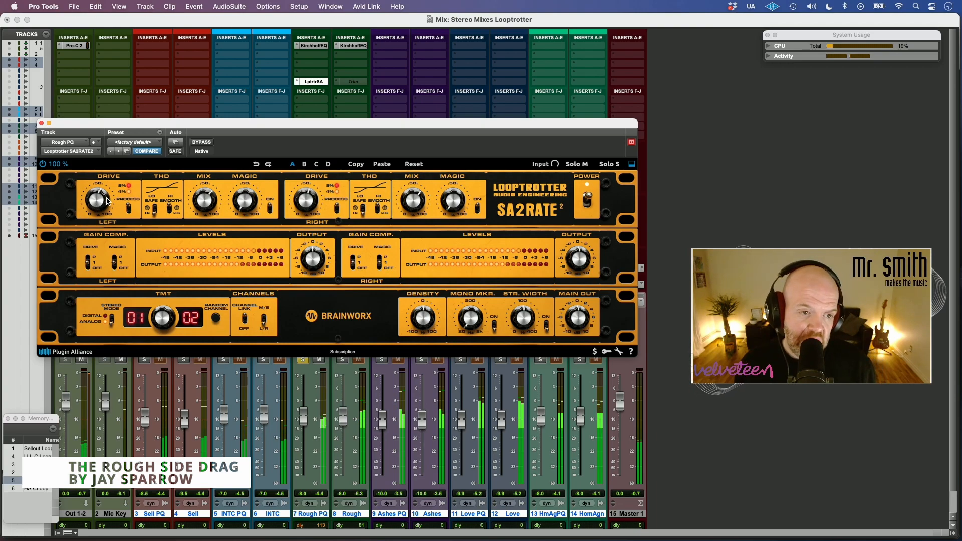
left_click_drag(103, 199, 93, 201)
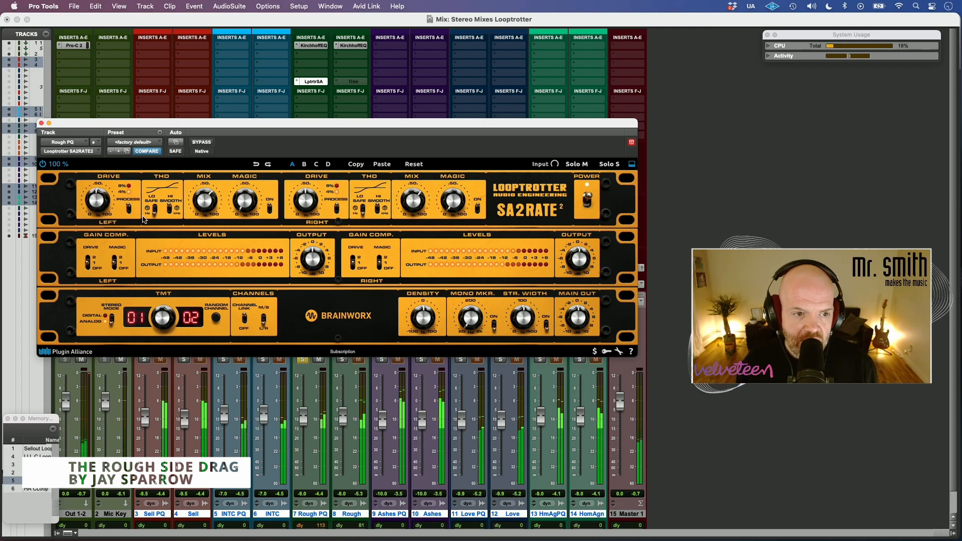
left_click_drag(204, 199, 202, 201)
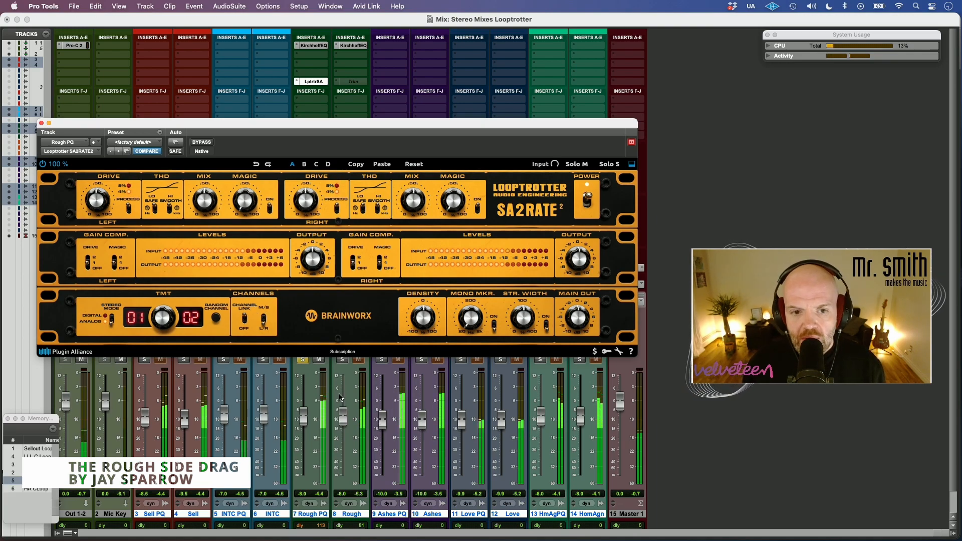
left_click_drag(97, 202, 112, 169)
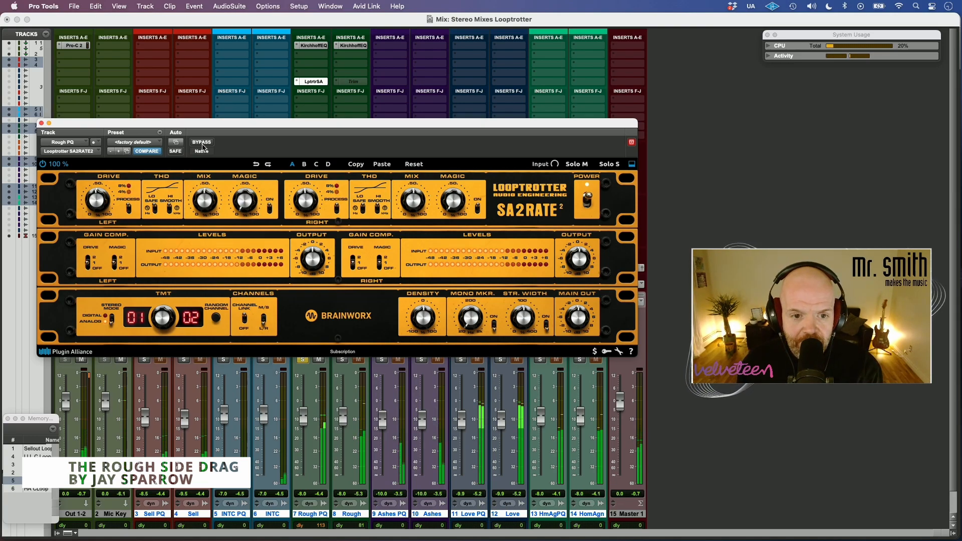
Bypass and re-enable the plugin to compare the sound, and toggle the left channel's Process switch
left_click(202, 143)
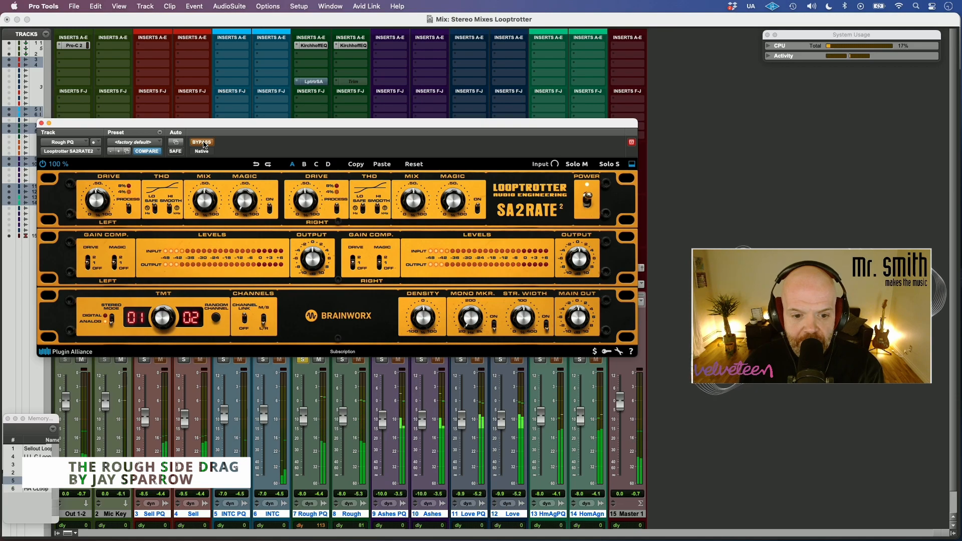
left_click(202, 143)
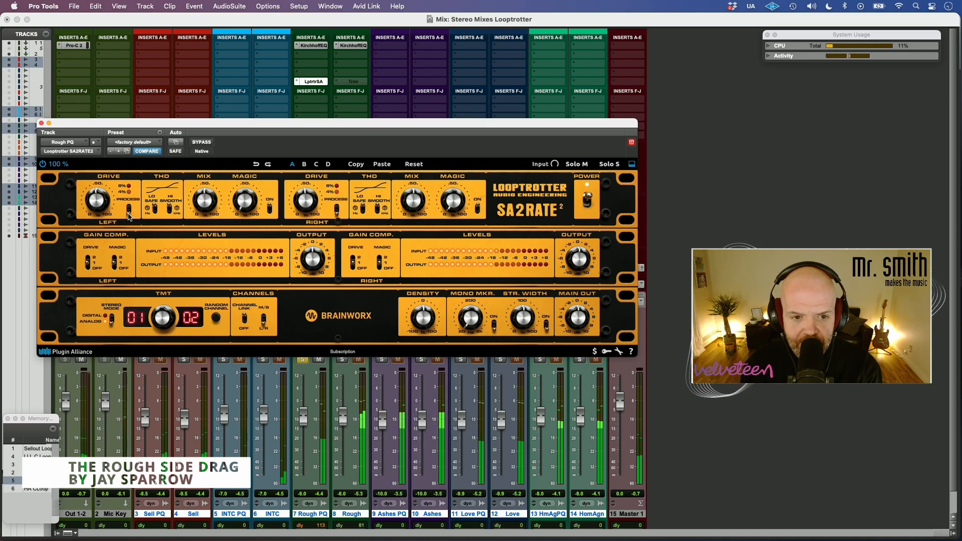
left_click(130, 209)
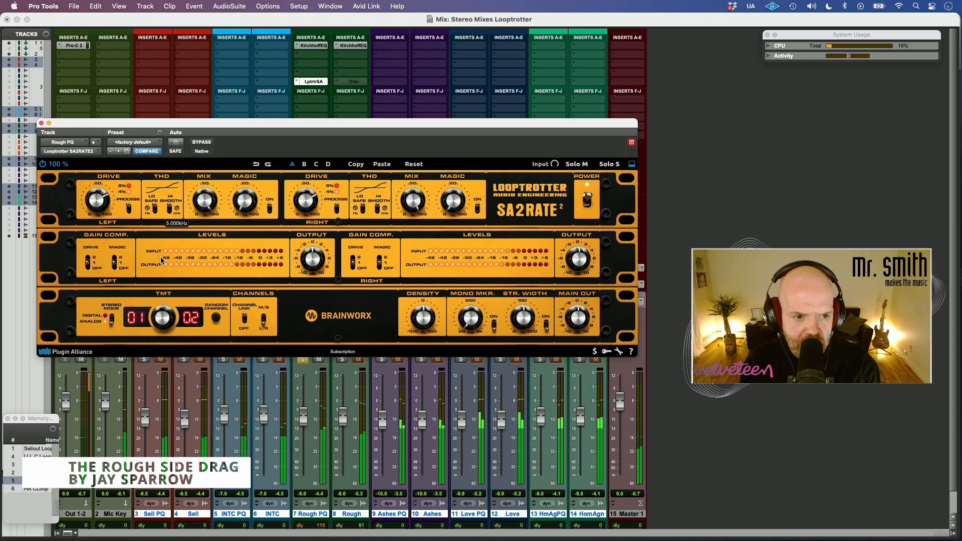
Sweep the left channel's Hi Smooth frequency up and down between 5 kHz and 15 kHz, resetting it once to its default along the way
left_click_drag(171, 208, 184, 180)
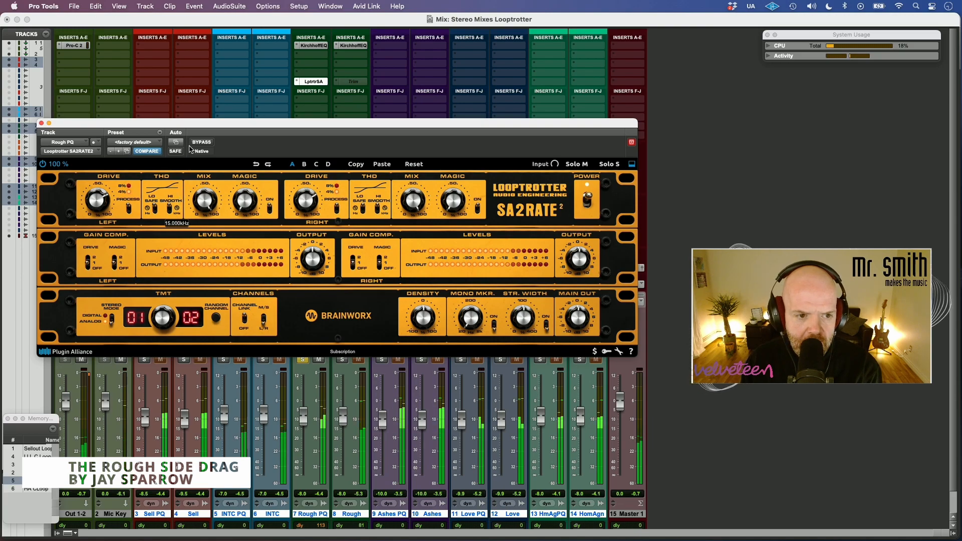
left_click(171, 208, "alt")
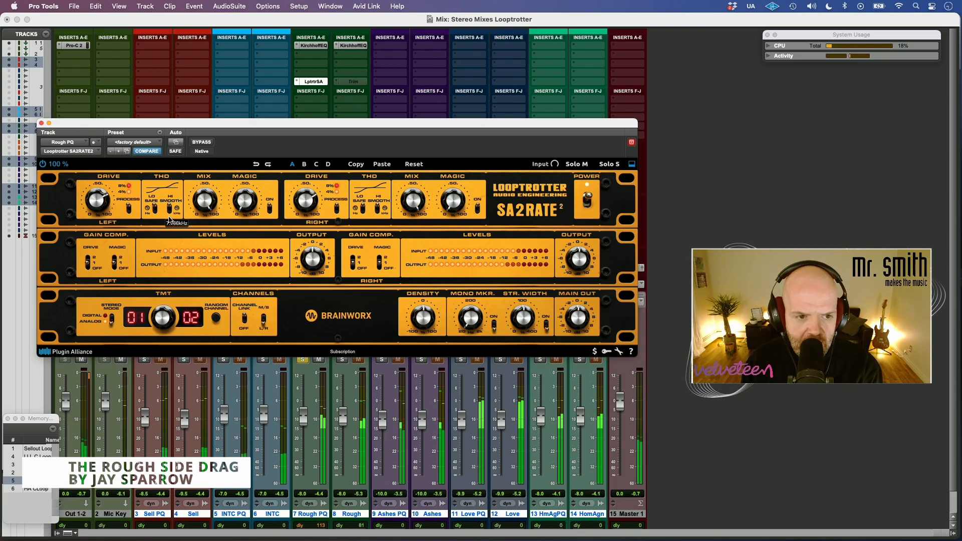
left_click_drag(170, 219, 178, 214)
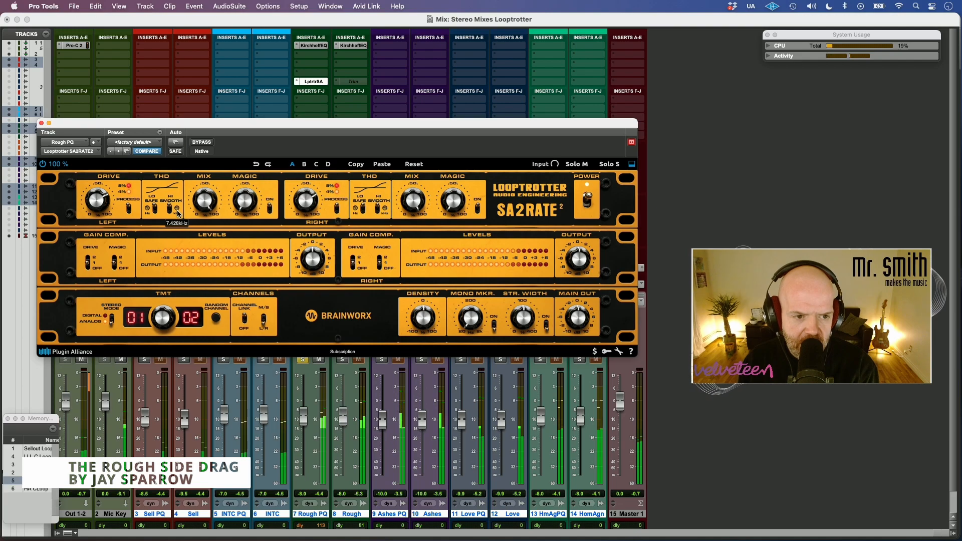
left_click_drag(179, 209, 182, 205)
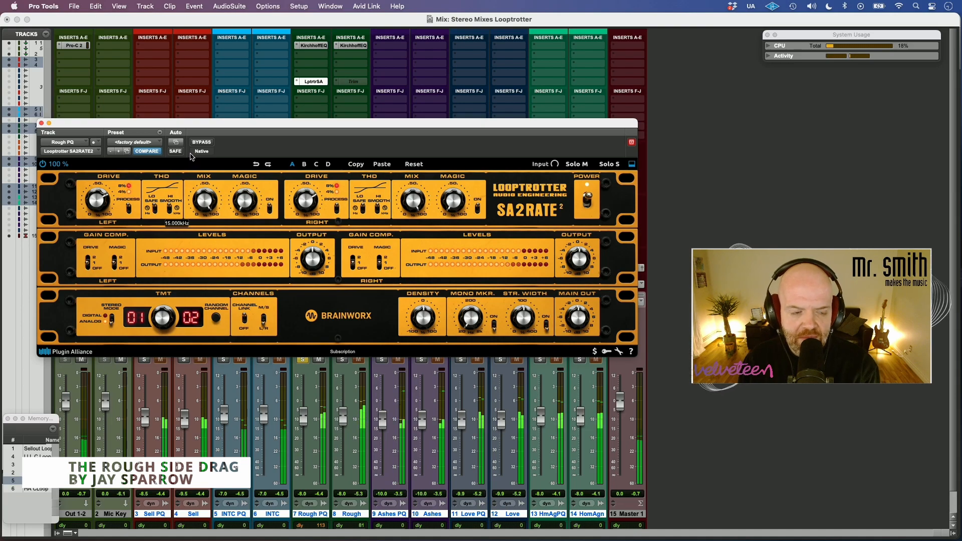
left_click_drag(190, 158, 173, 236)
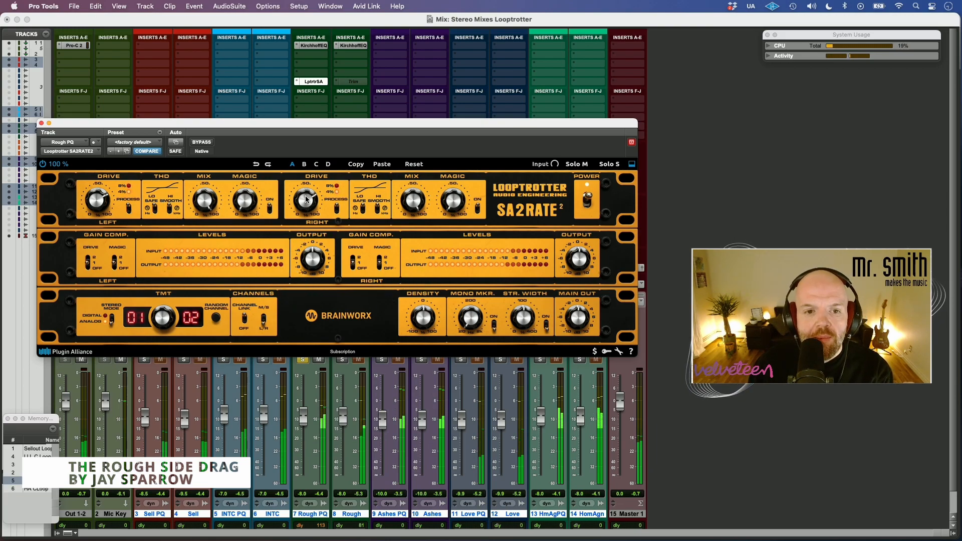
left_click_drag(305, 197, 298, 210)
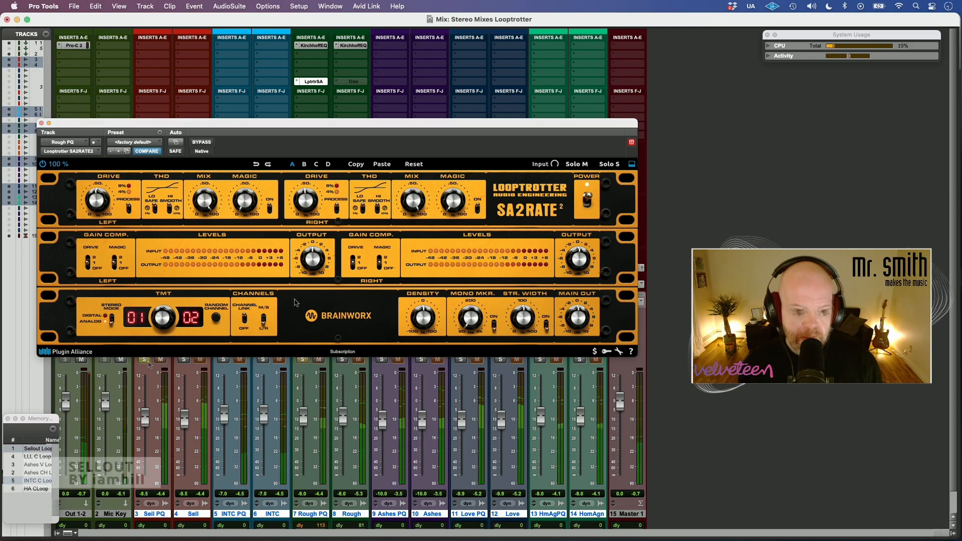
Move the SA2RATE2 insert from the Rough PQ track to Sell PQ, toggle Hi Smooth, and readjust the left Drive to about 57%
left_click_drag(166, 88, 164, 86)
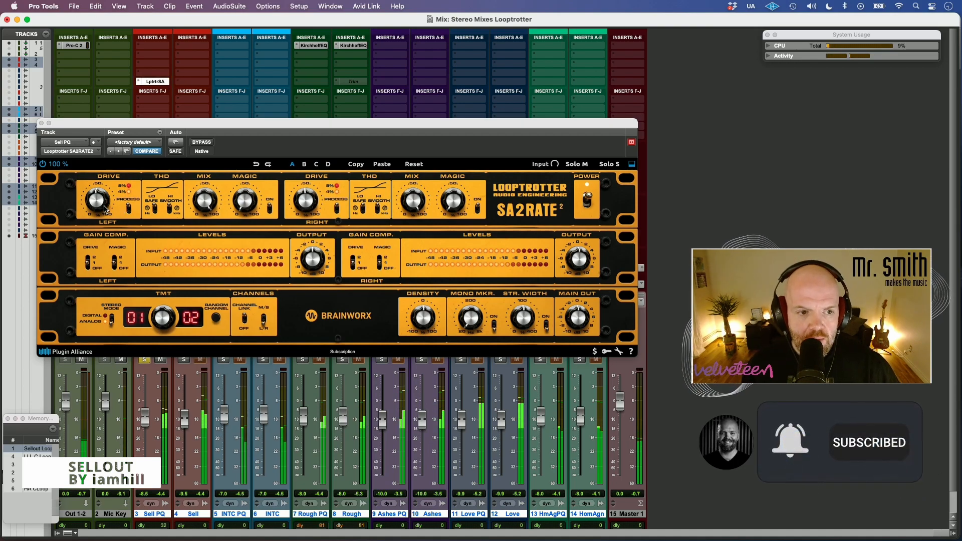
left_click(171, 207)
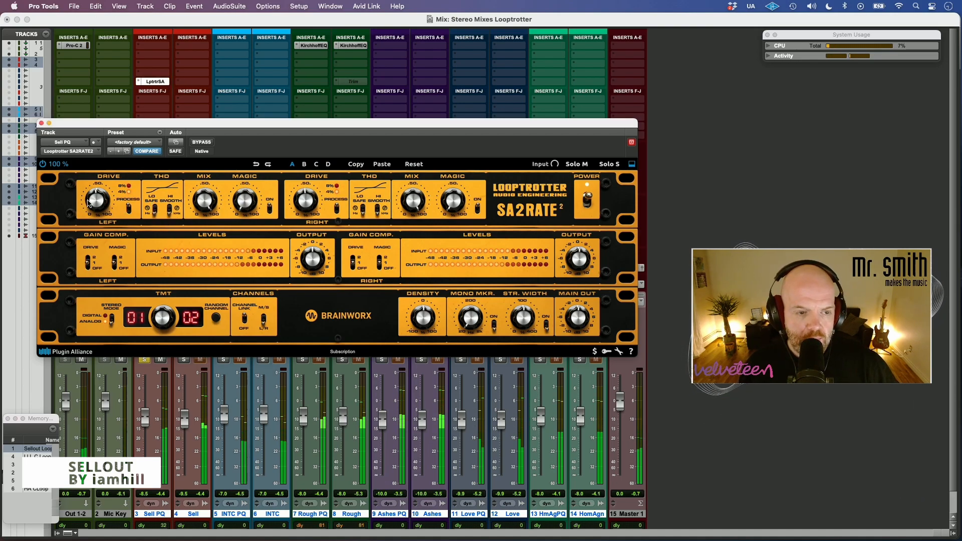
left_click_drag(91, 204, 104, 199)
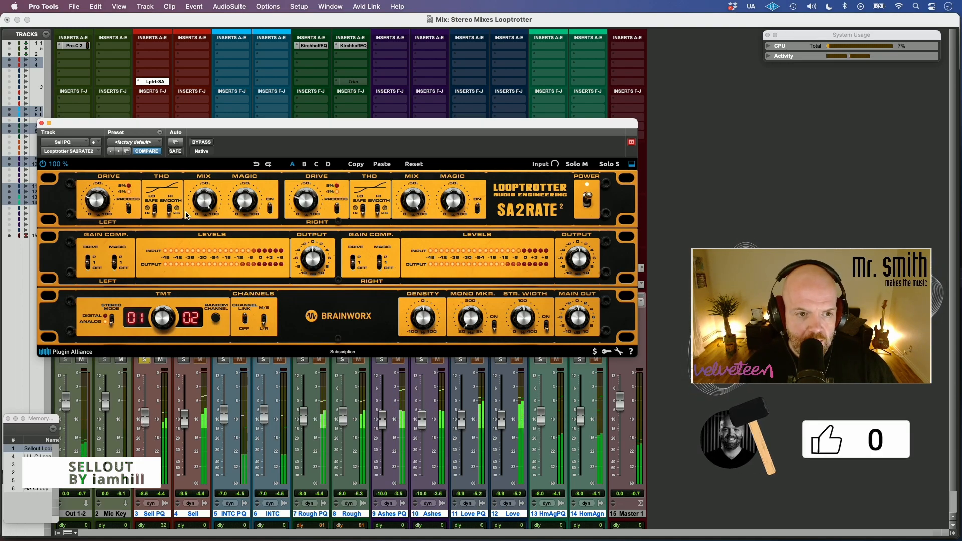
mouse_move(99, 205)
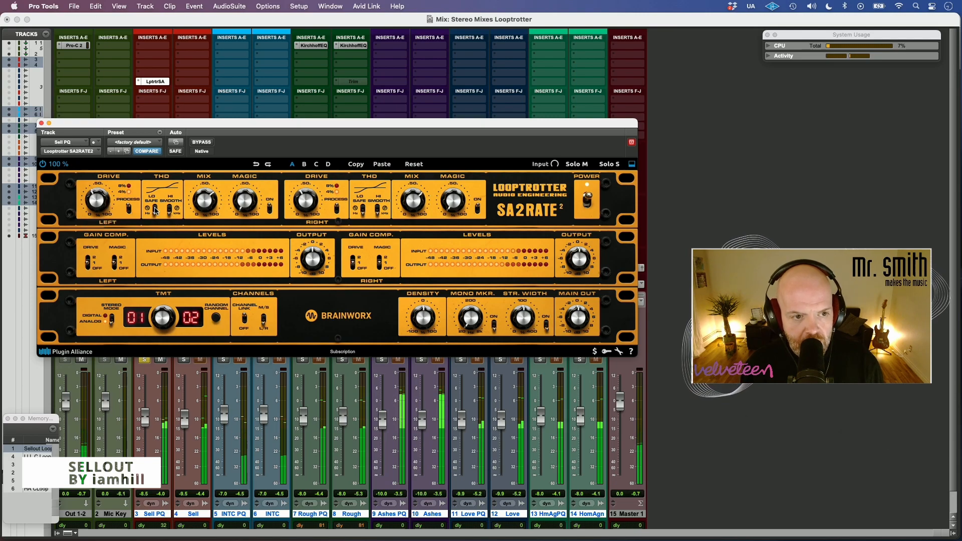
left_click_drag(91, 201, 94, 191)
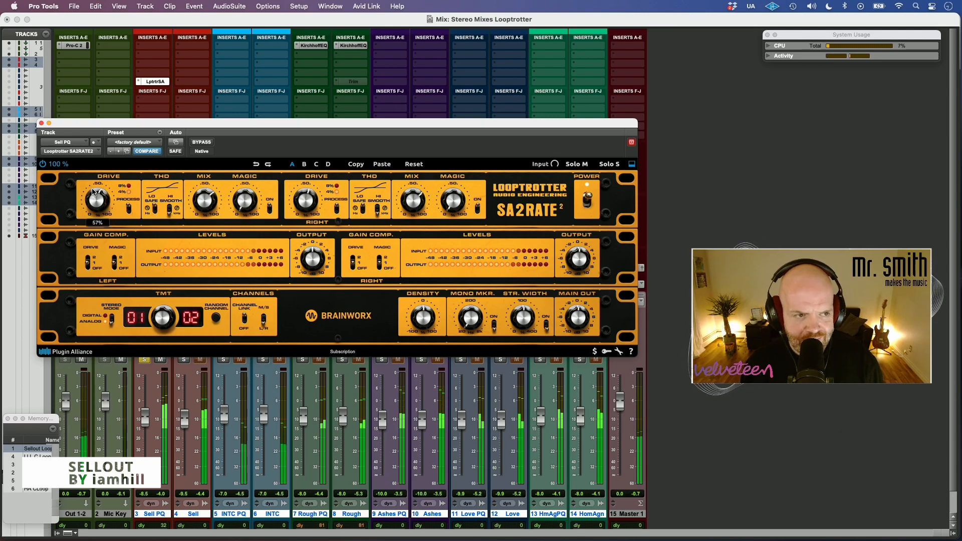
Sweep the left Lo Safe frequency on Sell PQ, trying 397 Hz, and rebalance the left Mix against the Drive by ear
left_click_drag(144, 215, 156, 193)
left_click_drag(161, 160, 158, 182)
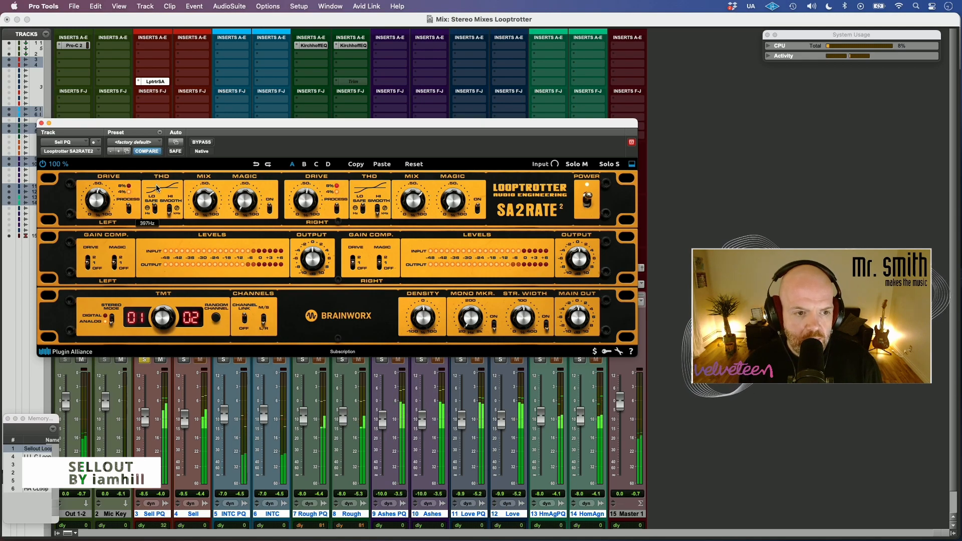
mouse_move(154, 199)
left_mouse_down()
mouse_move(145, 222)
mouse_move(149, 210)
left_mouse_up()
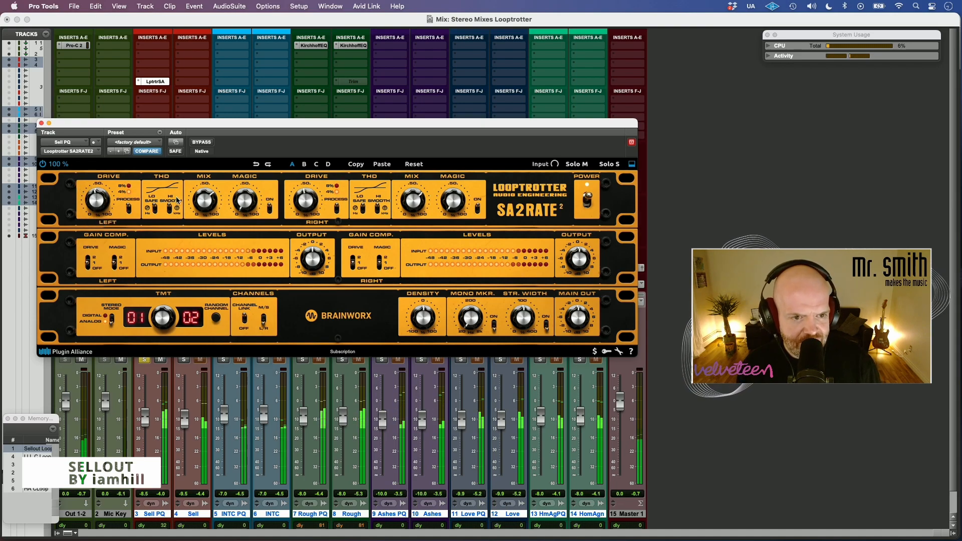
mouse_move(218, 199)
left_mouse_down()
mouse_move(208, 217)
mouse_move(205, 206)
left_mouse_up()
left_click_drag(97, 207, 97, 201)
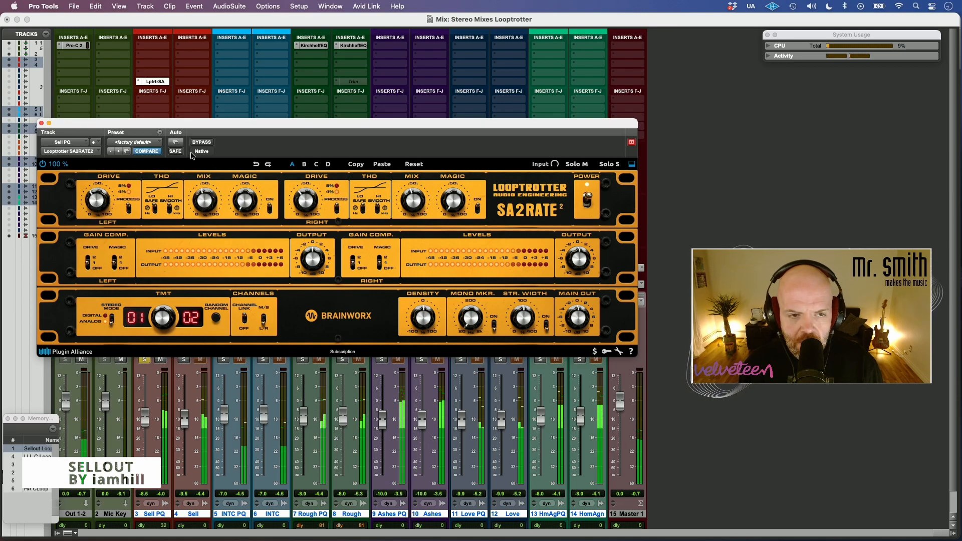
Switch the plugin's bypass on and off repeatedly on Sell PQ to compare the dry and saturated mix
left_click(202, 142)
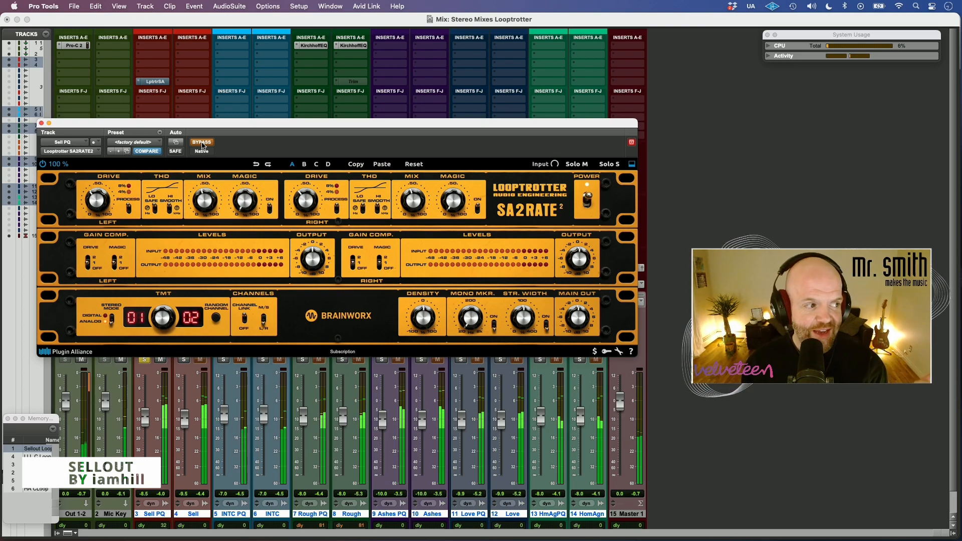
left_click(202, 142)
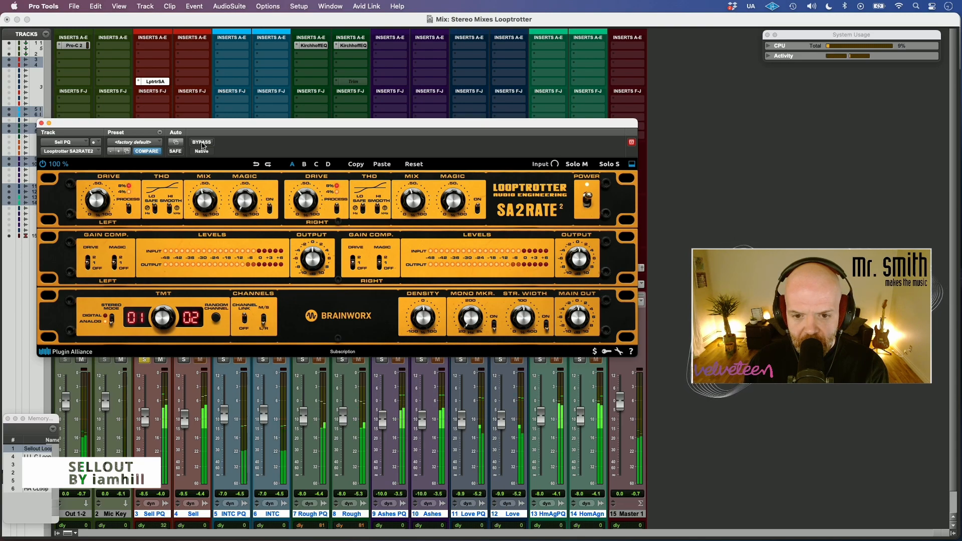
left_click(202, 143)
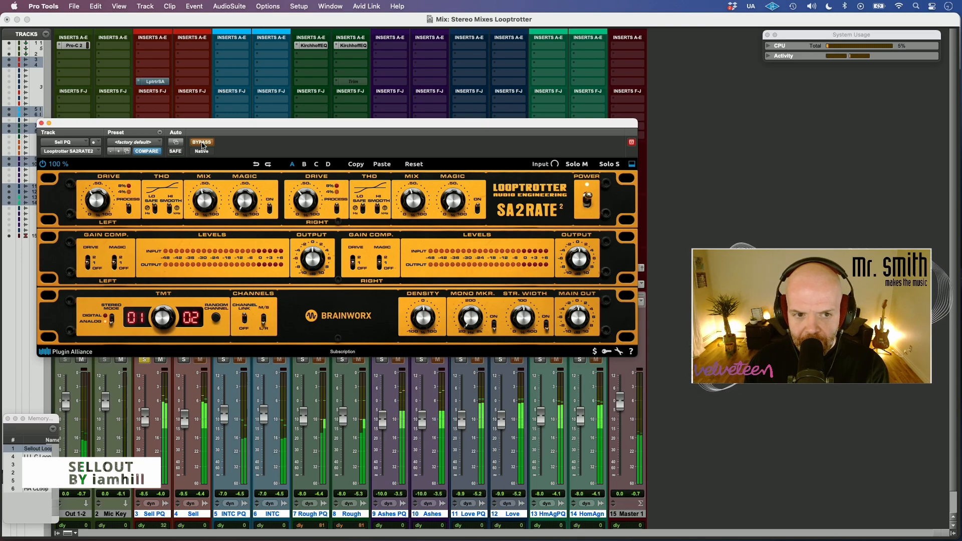
left_click(202, 143)
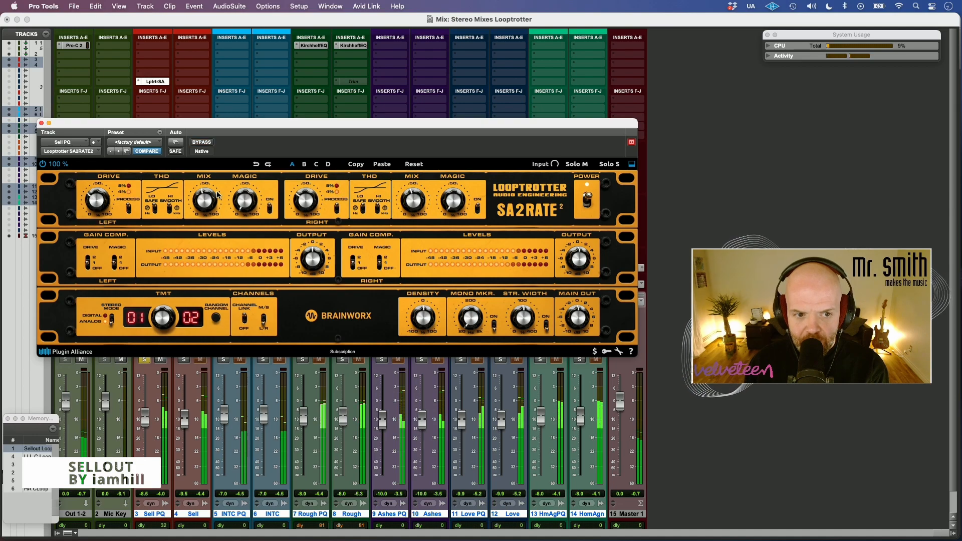
left_click(202, 143)
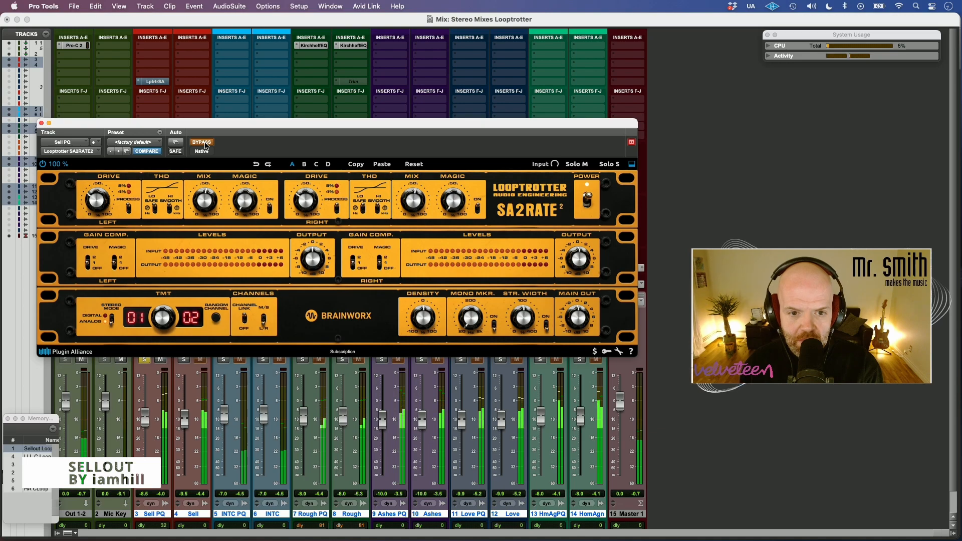
Take the plugin on Sell PQ out of bypass and raise the left Magic to 100%, trimming the left Drive and Mix by ear
left_click(202, 143)
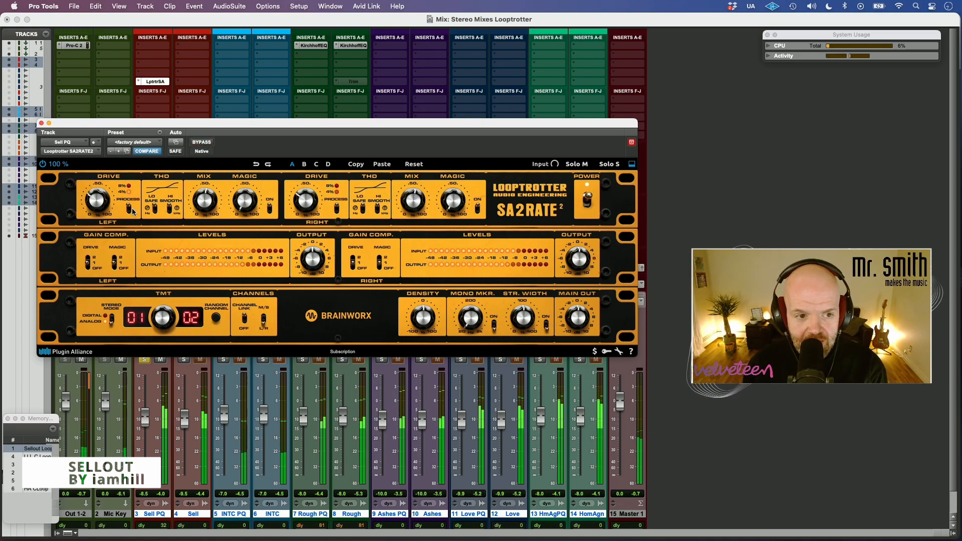
left_click_drag(103, 192, 104, 197)
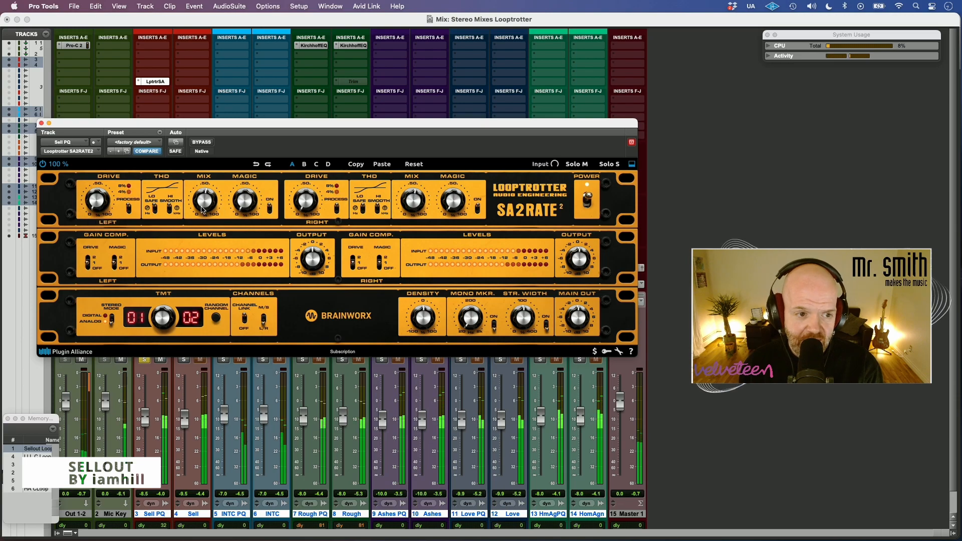
left_click_drag(209, 210, 258, 167)
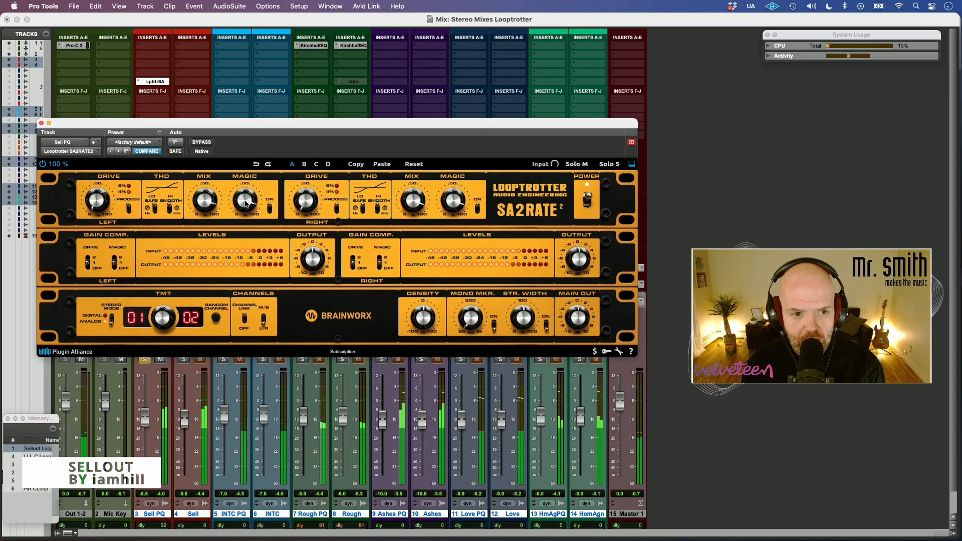
mouse_move(235, 208)
left_mouse_down()
mouse_move(230, 248)
mouse_move(245, 205)
left_mouse_up()
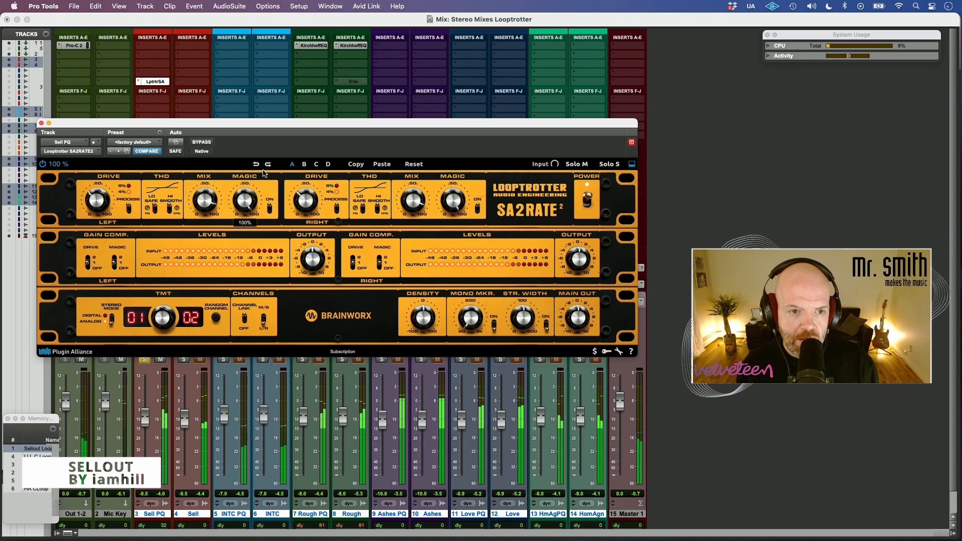
left_click(104, 202)
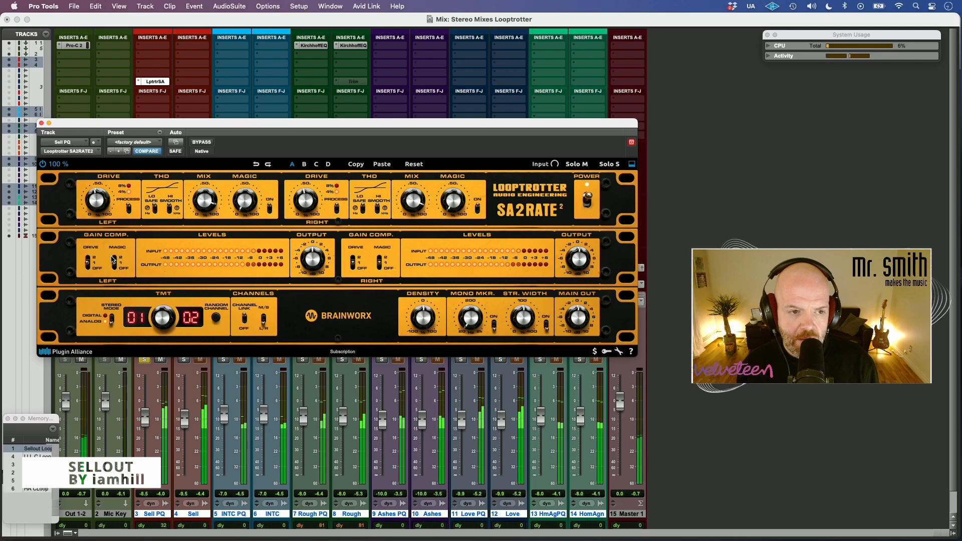
Rebalance the left Drive and Mix, and sweep the left Magic down and back up, trying 85%
left_click_drag(244, 203, 253, 152)
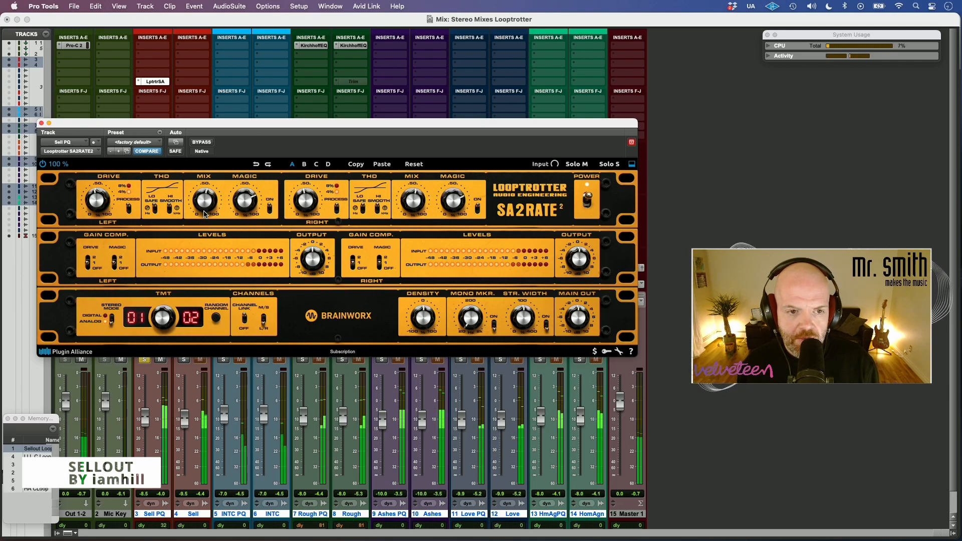
left_click_drag(216, 203, 155, 233)
left_click_drag(88, 195, 90, 193)
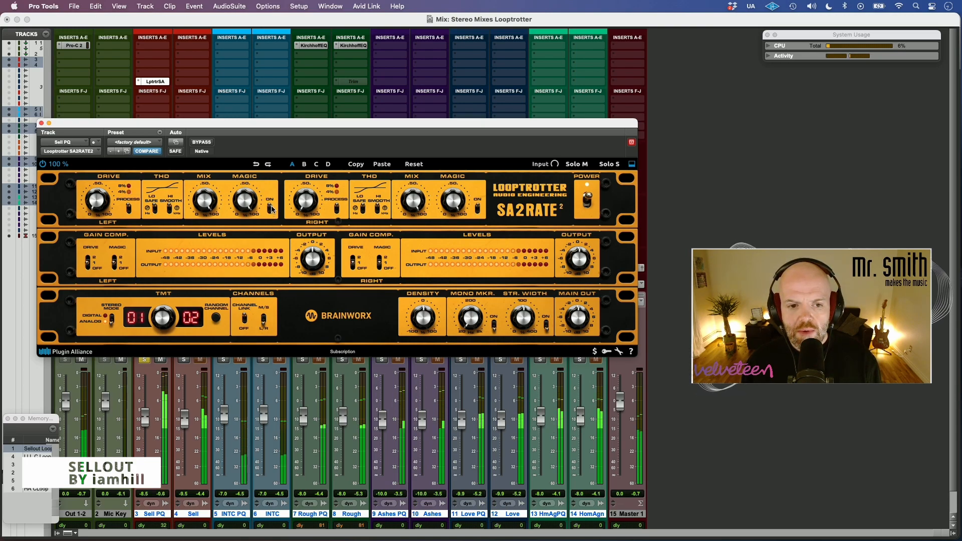
left_click_drag(245, 200, 243, 224)
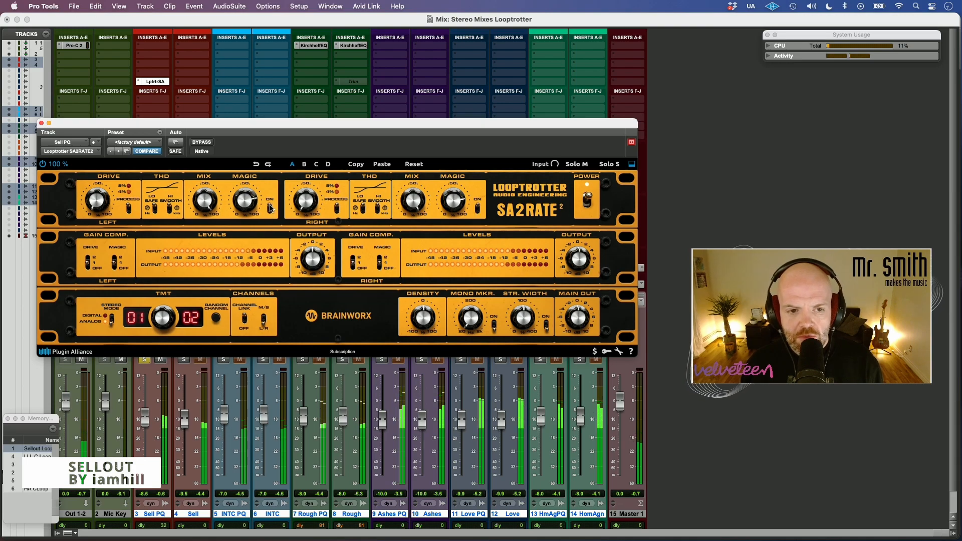
mouse_move(246, 196)
scroll(246, 196, "up", 4)
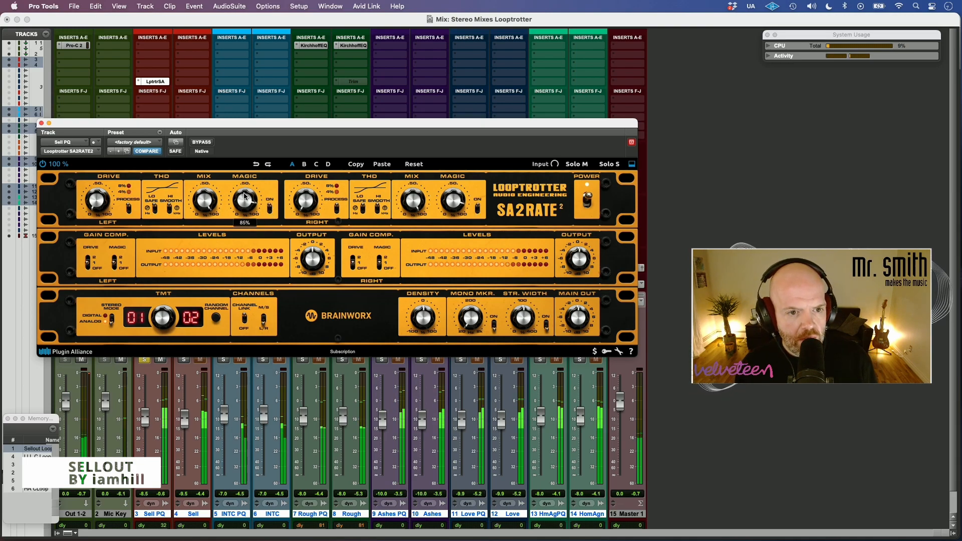
scroll(246, 194, "up", 4)
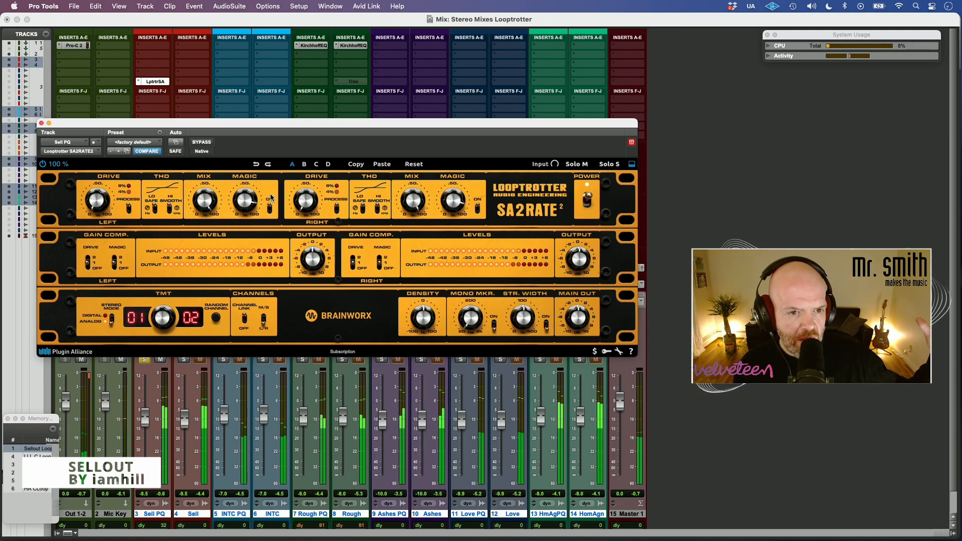
Change the left Magic gain compensation mode and compare the processed mix with the bypassed signal several times
left_click(113, 266)
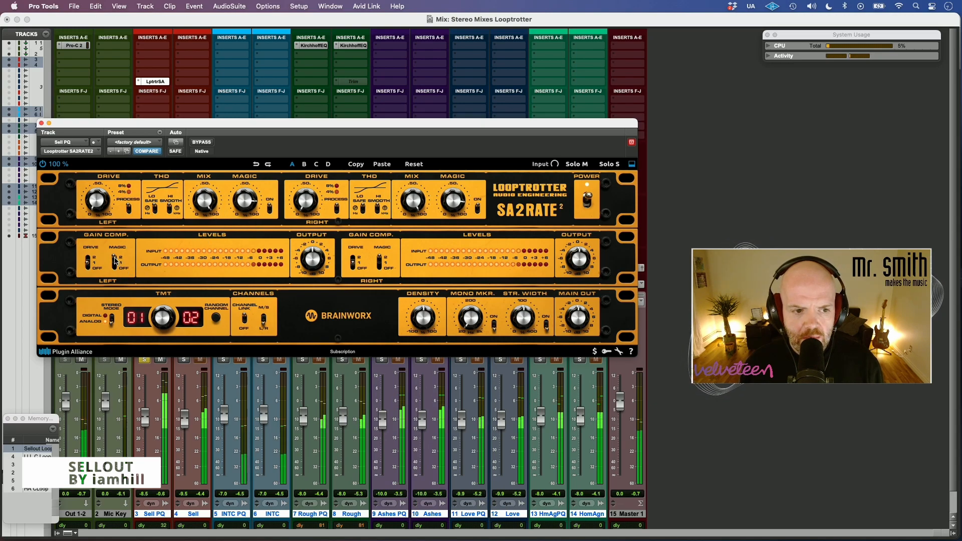
left_click(200, 142)
left_click(200, 144)
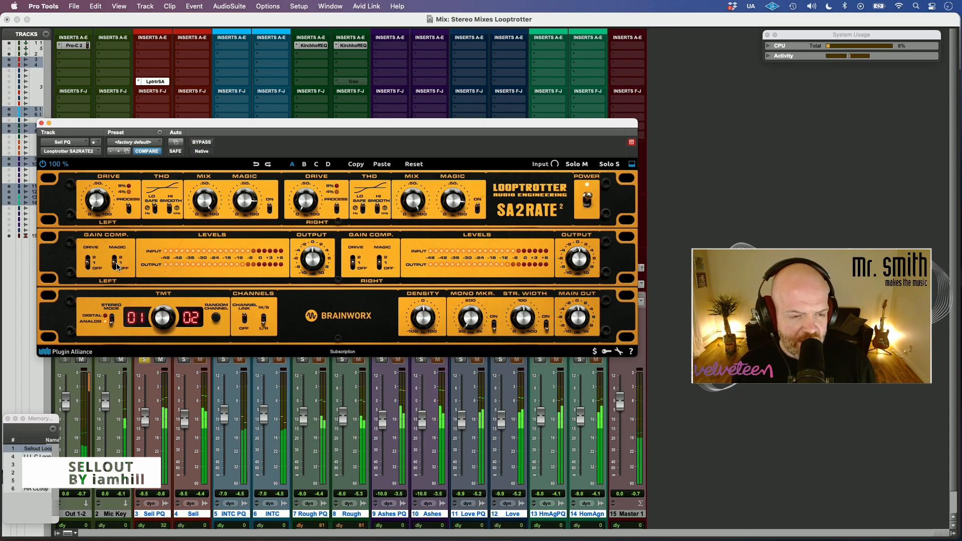
left_click(201, 143)
left_click(200, 144)
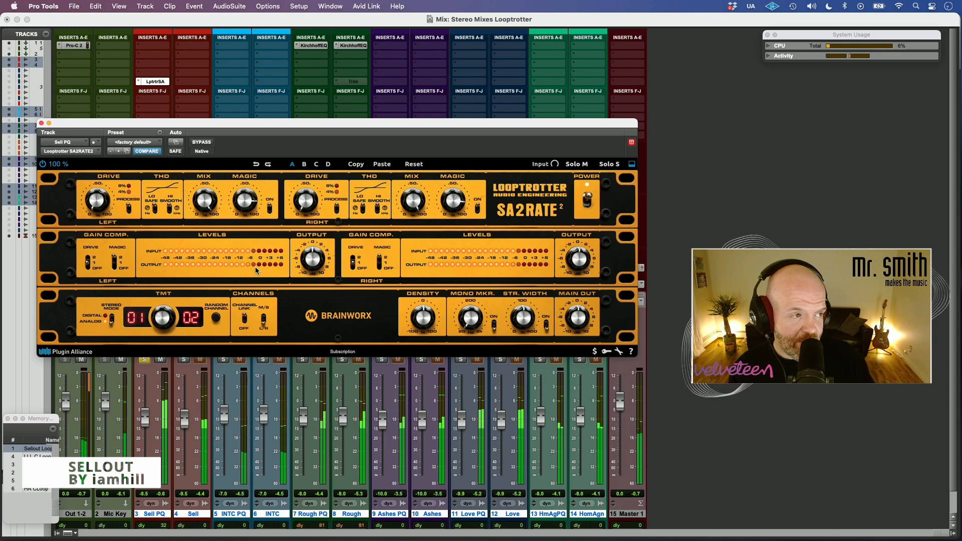
left_click(206, 142)
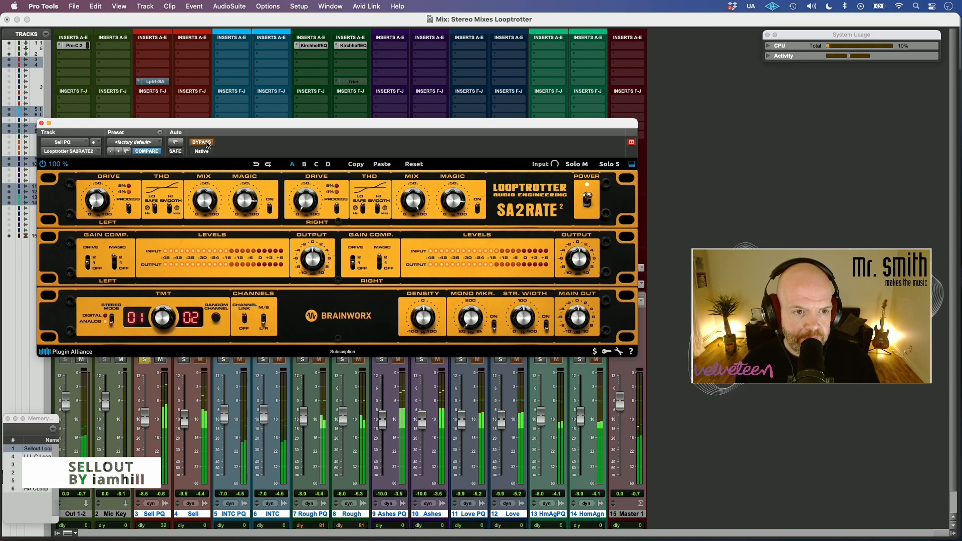
left_click(205, 142)
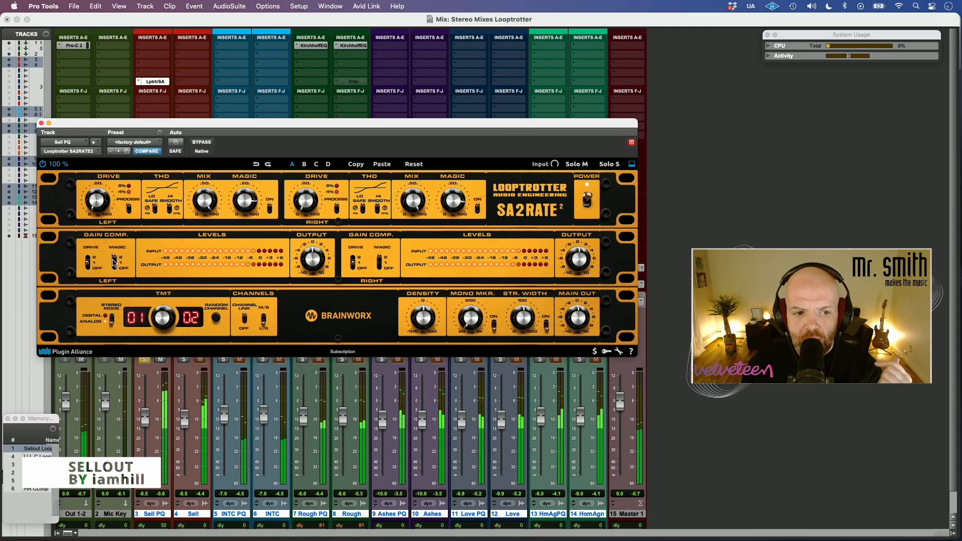
Readjust the left Magic amount by ear and toggle the Magic circuit to hear its effect
left_click_drag(253, 210, 249, 211)
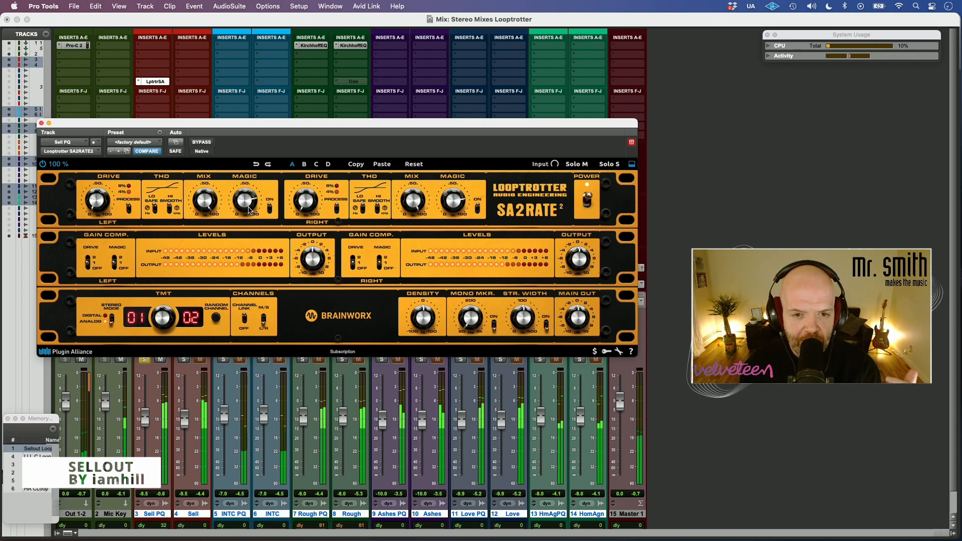
left_click(250, 210)
mouse_move(250, 210)
left_mouse_down()
mouse_move(236, 266)
mouse_move(250, 202)
left_mouse_up()
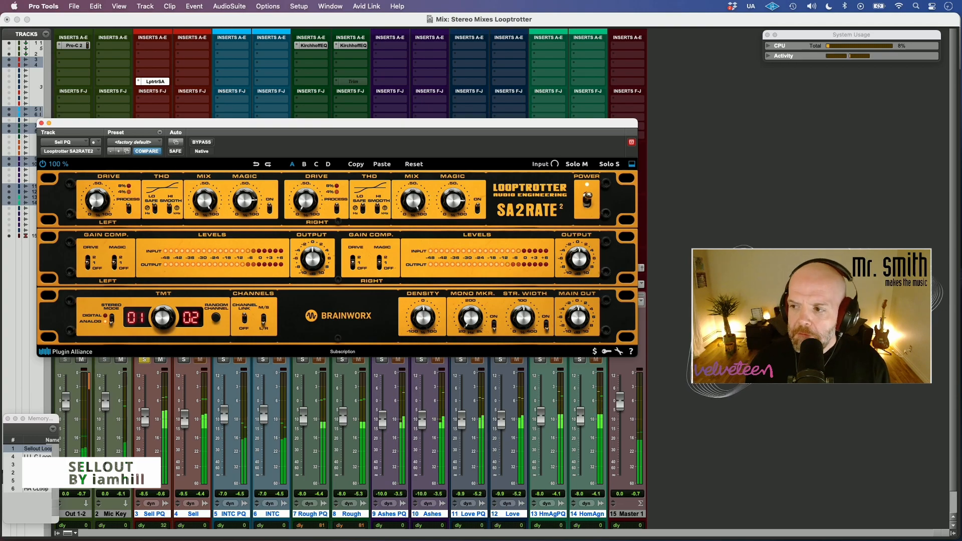
left_click(273, 207)
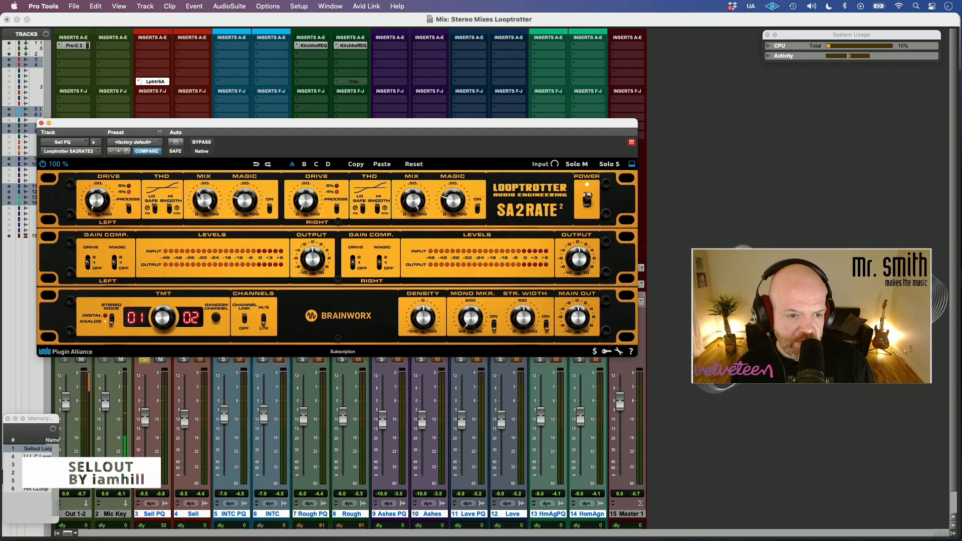
Resume playback and rebalance the left Drive and Mix against the Magic, bringing Magic to about 42%
key("space")
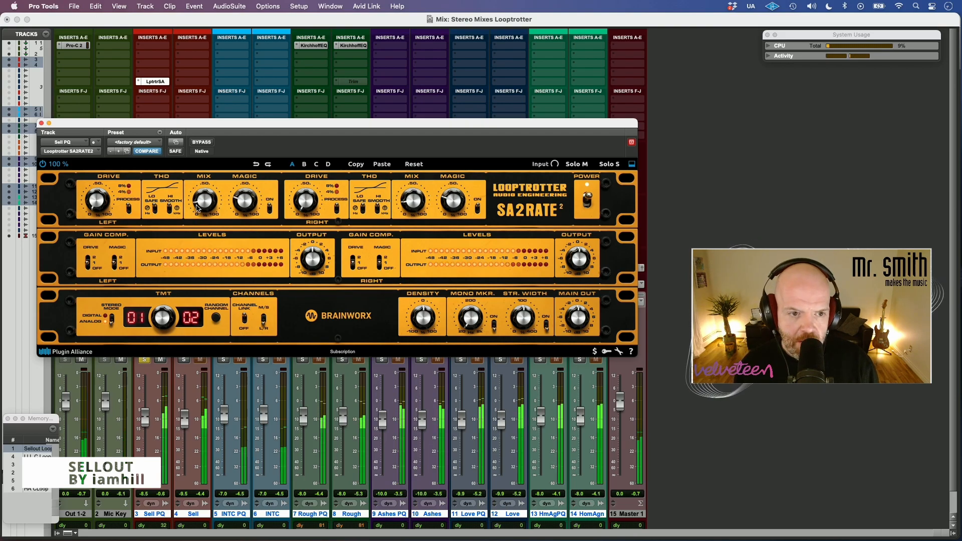
mouse_move(239, 207)
left_click_drag(238, 206, 240, 198)
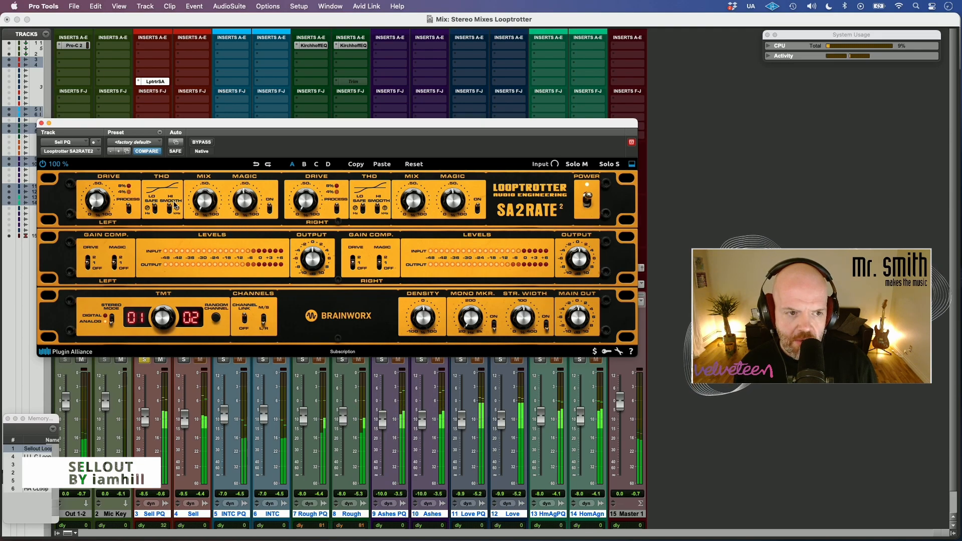
left_click_drag(97, 200, 105, 168)
left_click_drag(205, 201, 212, 165)
scroll(195, 198, "up", 10)
left_click_drag(199, 201, 249, 163)
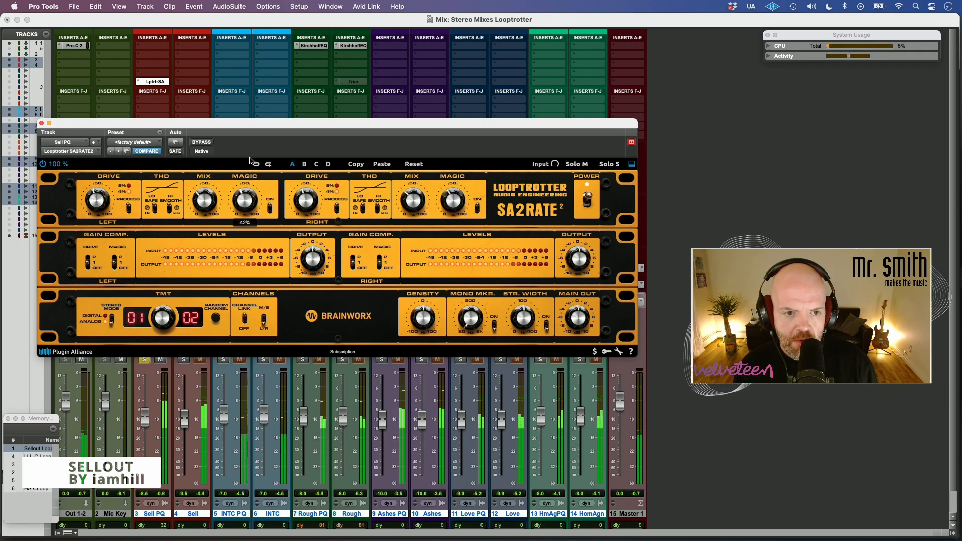
Fine-tune the left channel's blend in small moves, bringing the left Mix to about 53%
scroll(245, 200, "down", 3)
scroll(245, 200, "down", 2)
scroll(128, 205, "up", 1)
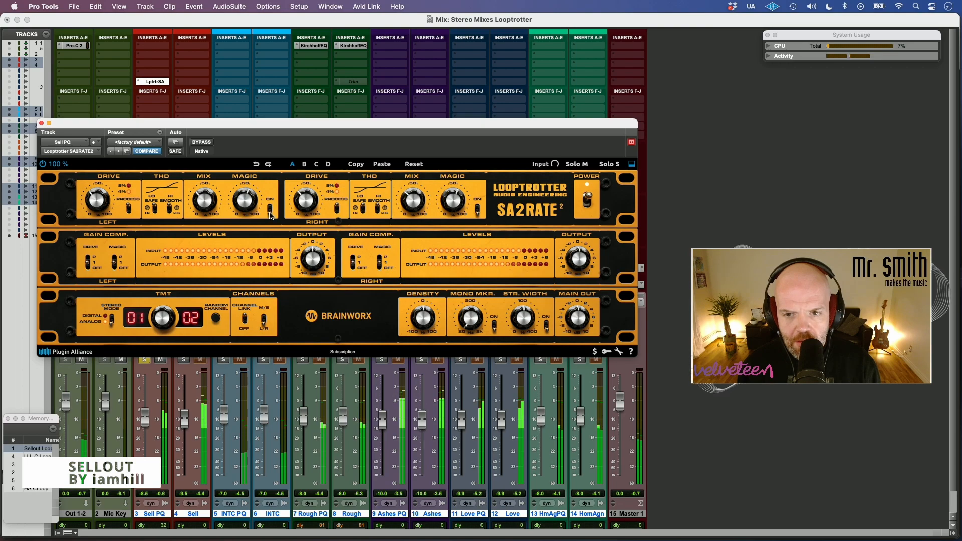
scroll(207, 191, "up", 5)
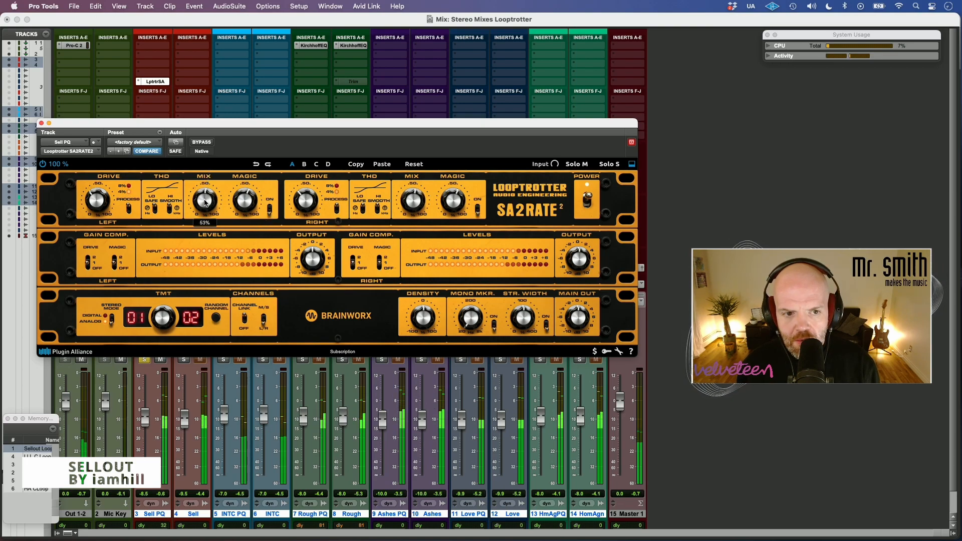
Look up the Magic and gain compensation descriptions in the SA2RATE2 manual in Preview, and return to Pro Tools
key("super+Tab")
key("super+Tab")
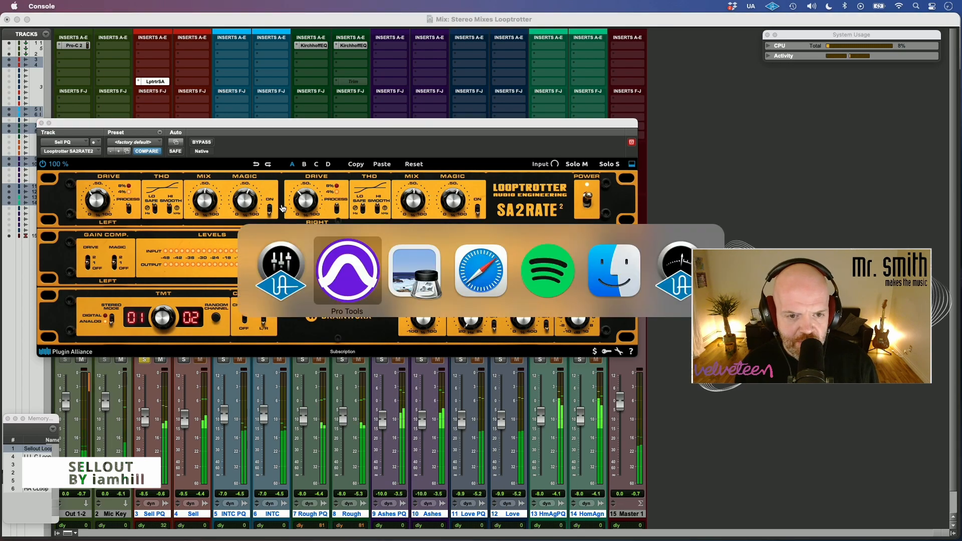
scroll(306, 207, "down", 5)
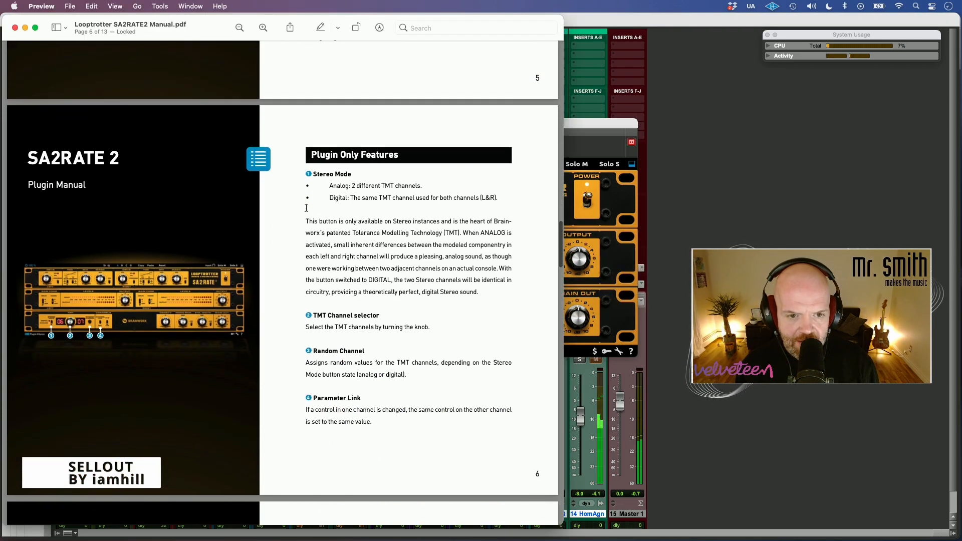
scroll(306, 207, "down", 7)
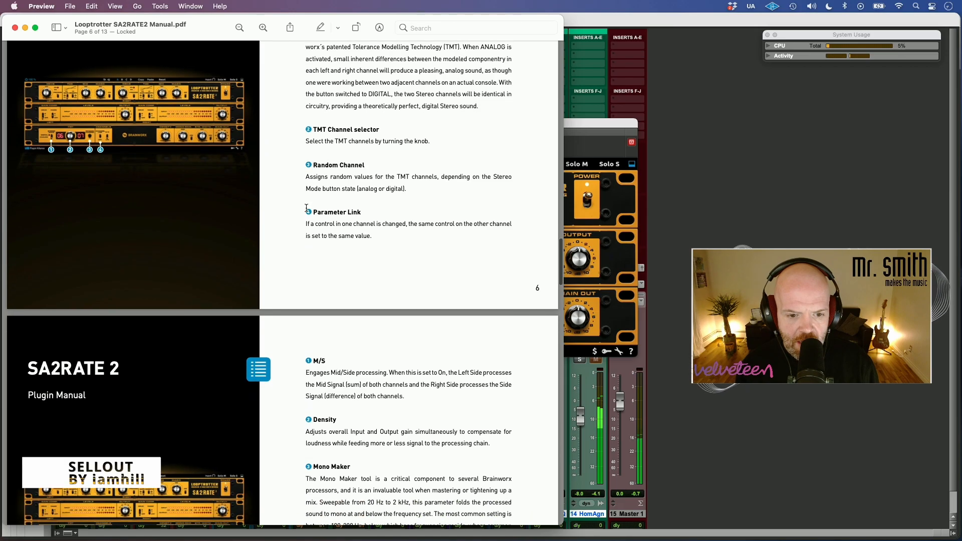
scroll(306, 207, "up", 7)
scroll(306, 207, "up", 10)
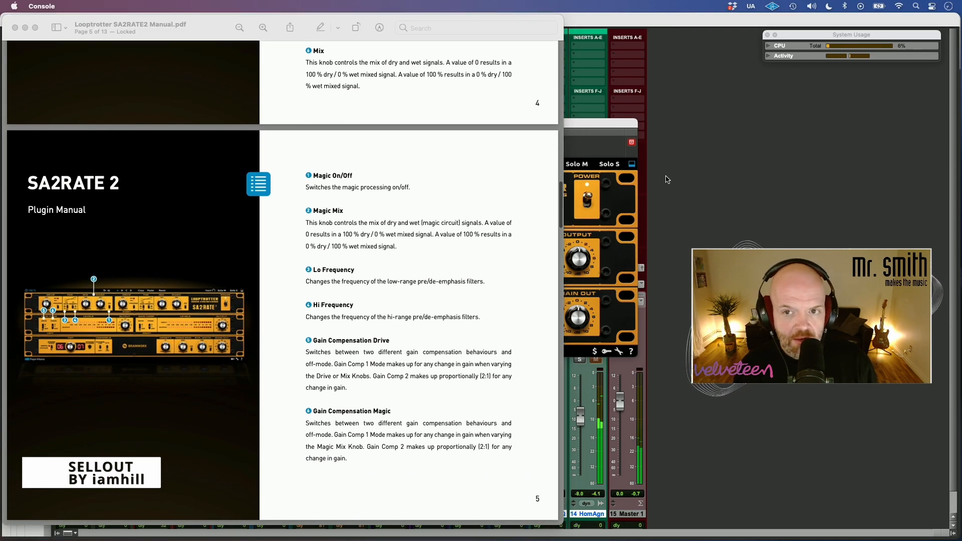
left_click(632, 184)
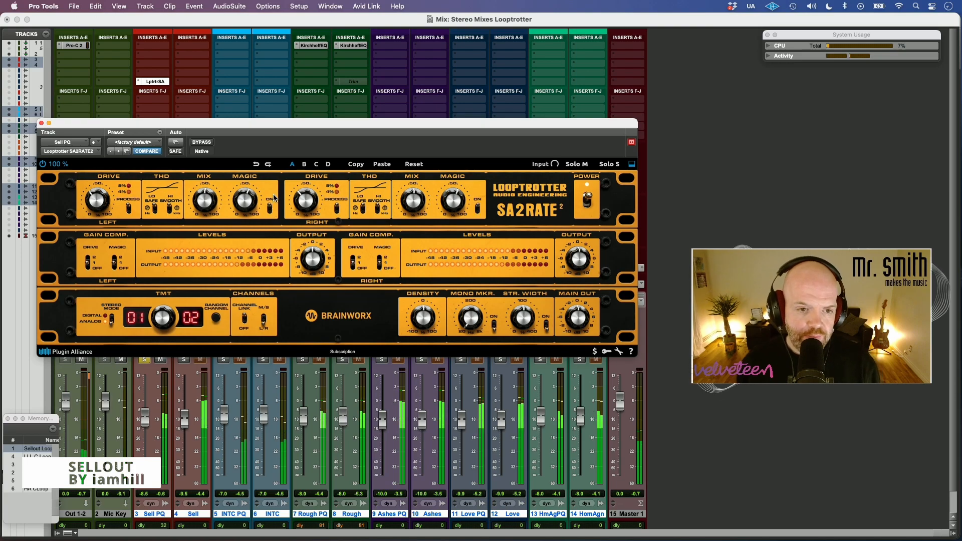
Nudge the left Drive on Sell PQ and compare the result against bypass
left_click_drag(102, 204, 102, 203)
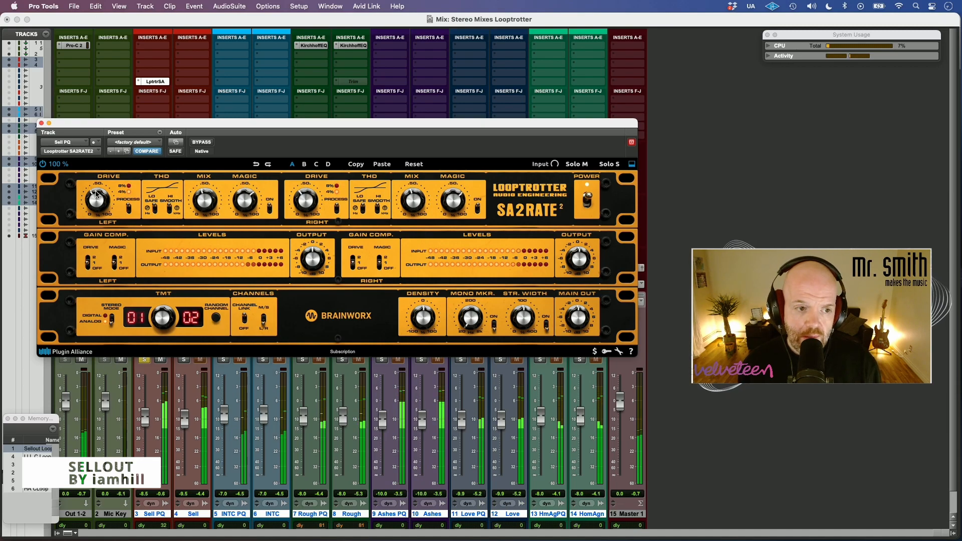
left_click_drag(96, 199, 97, 196)
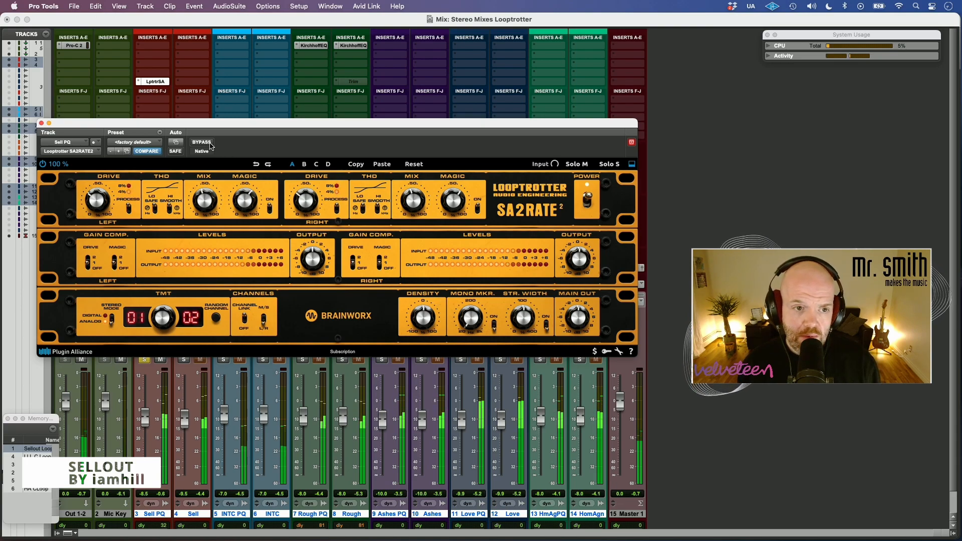
left_click(209, 143)
left_click(210, 144)
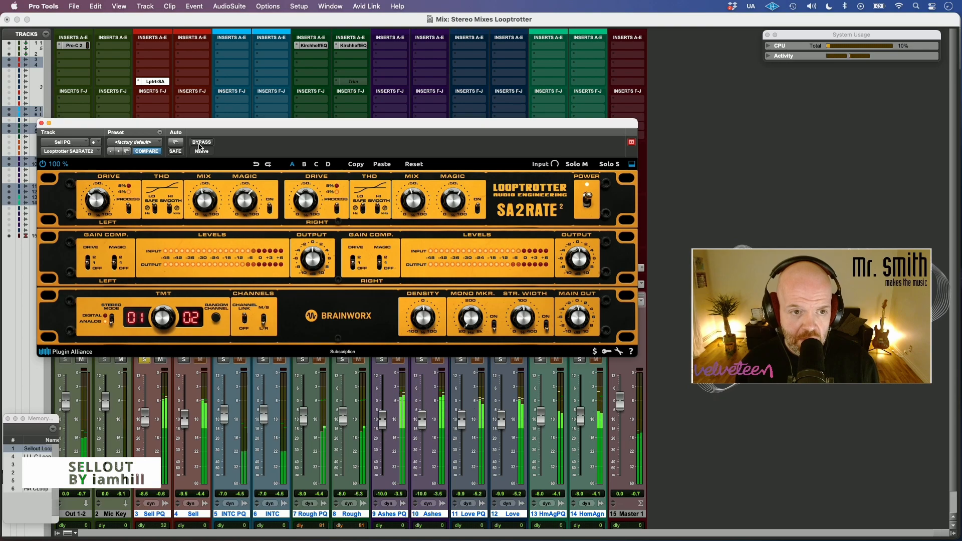
Lower the left Mix to about 31% and readjust the left Magic while switching its gain compensation mode
left_click_drag(201, 203, 200, 210)
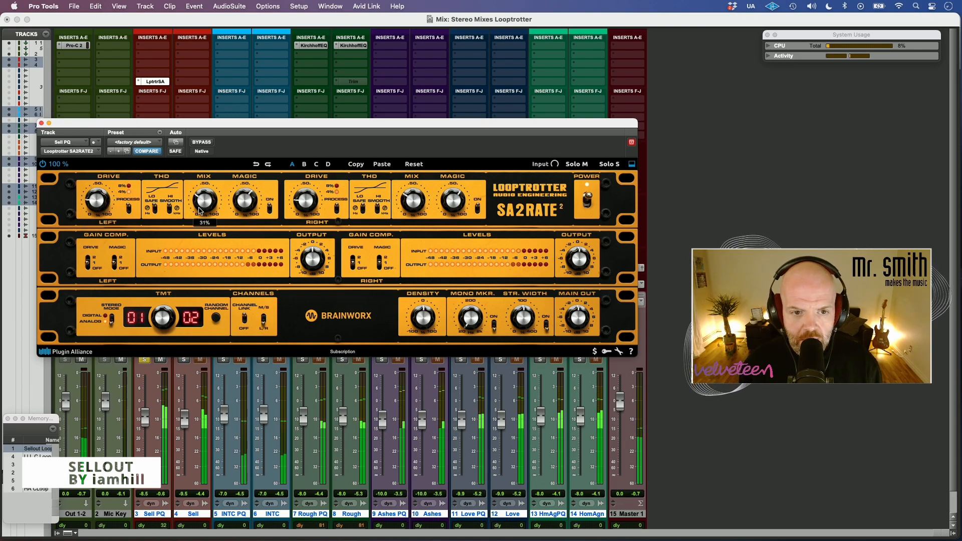
left_click_drag(258, 204, 251, 187)
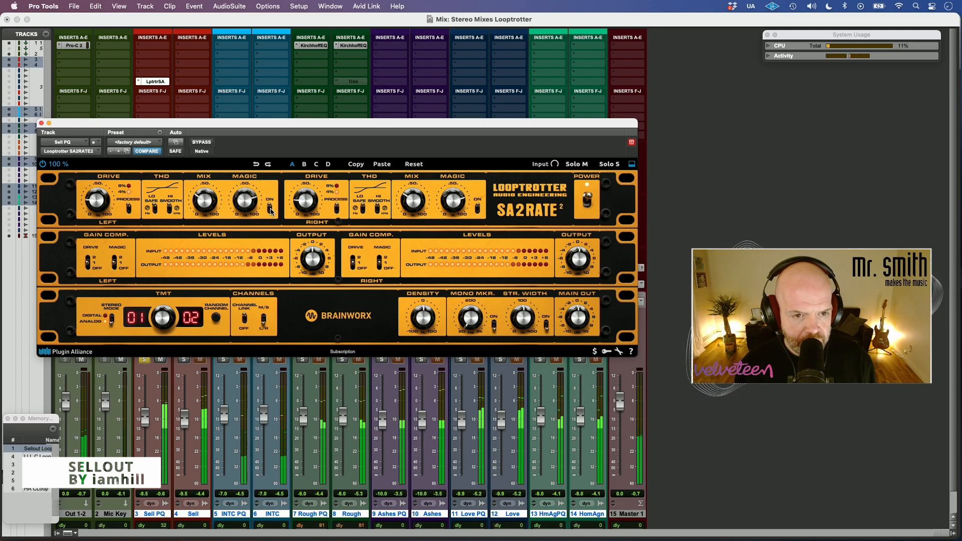
left_click(119, 264)
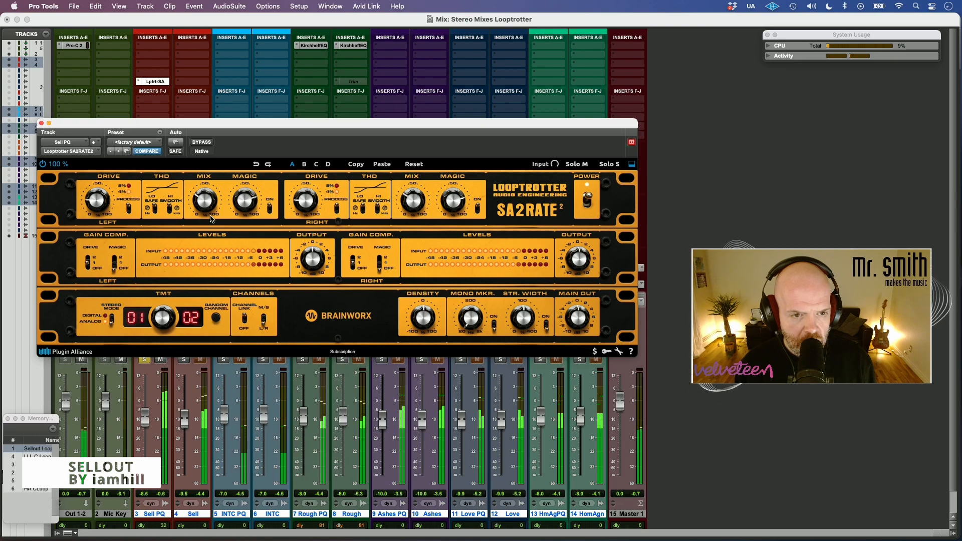
left_click_drag(244, 196, 248, 196)
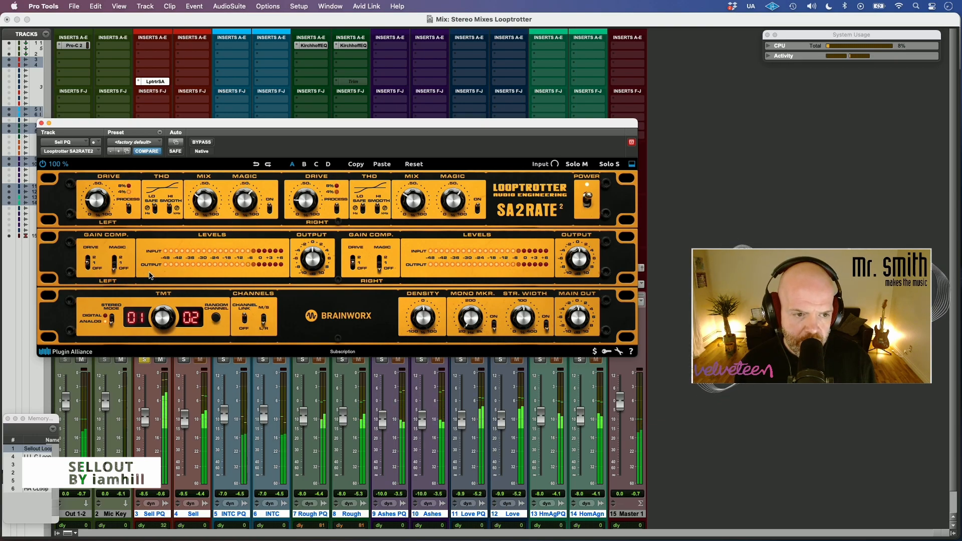
Toggle the left Magic on Sell PQ, trim the left Drive and lower Mix to about 21%, checking against bypass
left_click(269, 207)
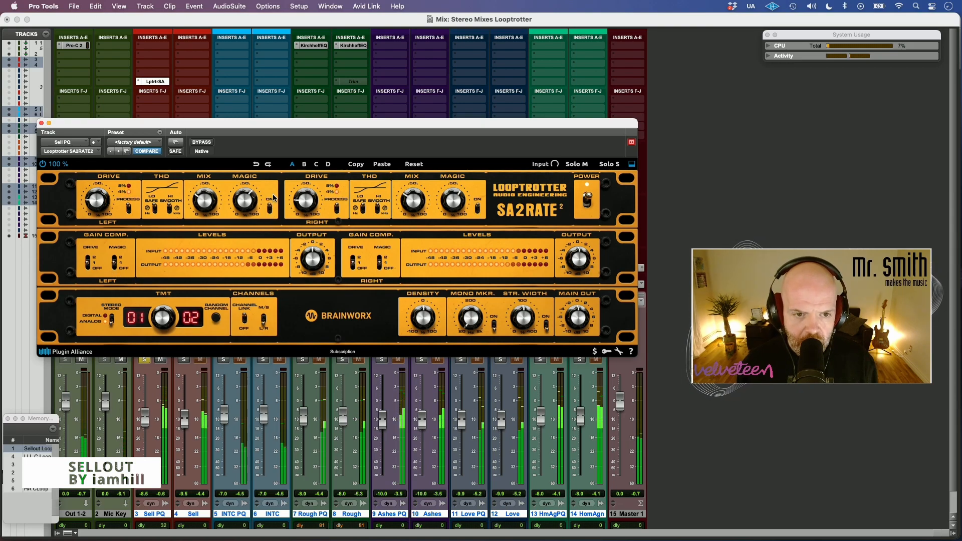
left_click_drag(104, 200, 106, 209)
left_click_drag(216, 199, 211, 202)
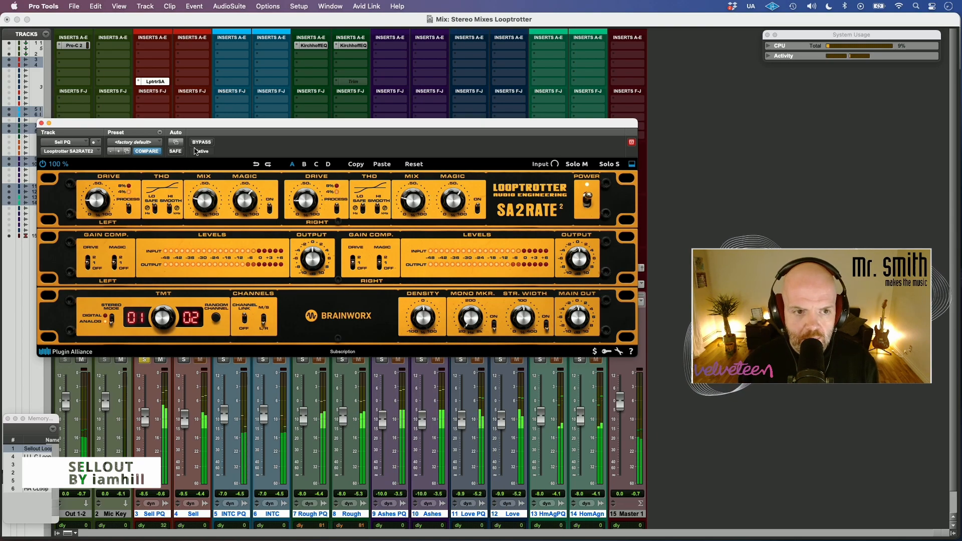
left_click(203, 143)
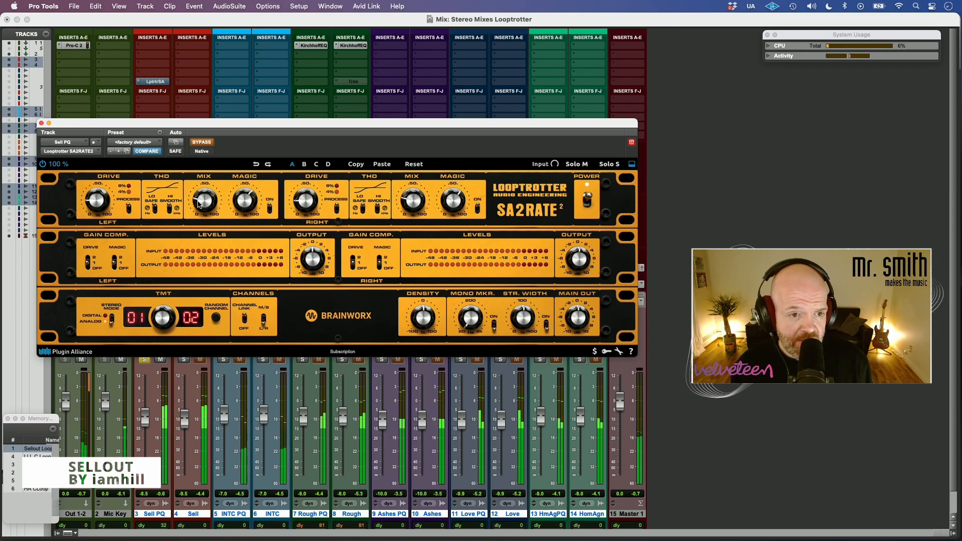
left_click(209, 144)
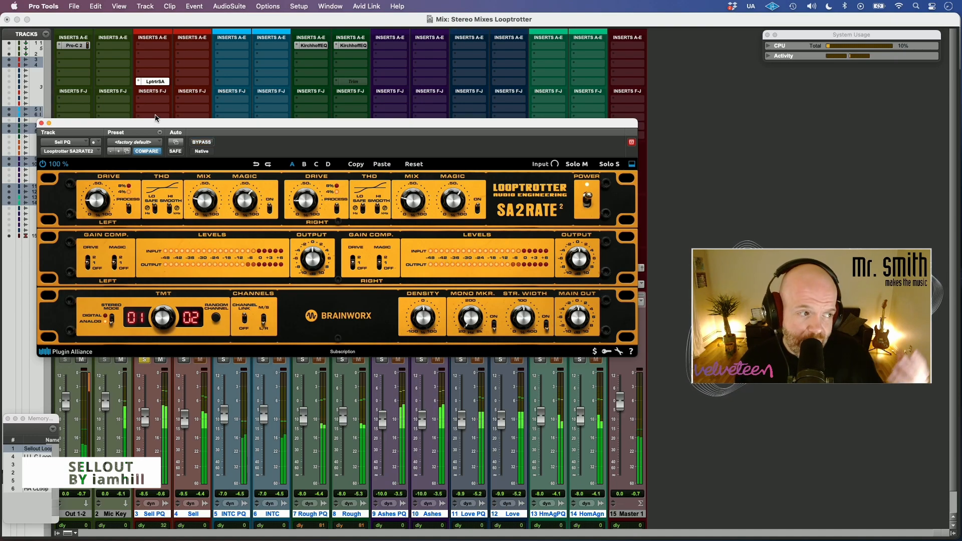
Readjust the left Magic and Drive on Sell PQ, comparing the processed mix against bypass several times
mouse_move(99, 202)
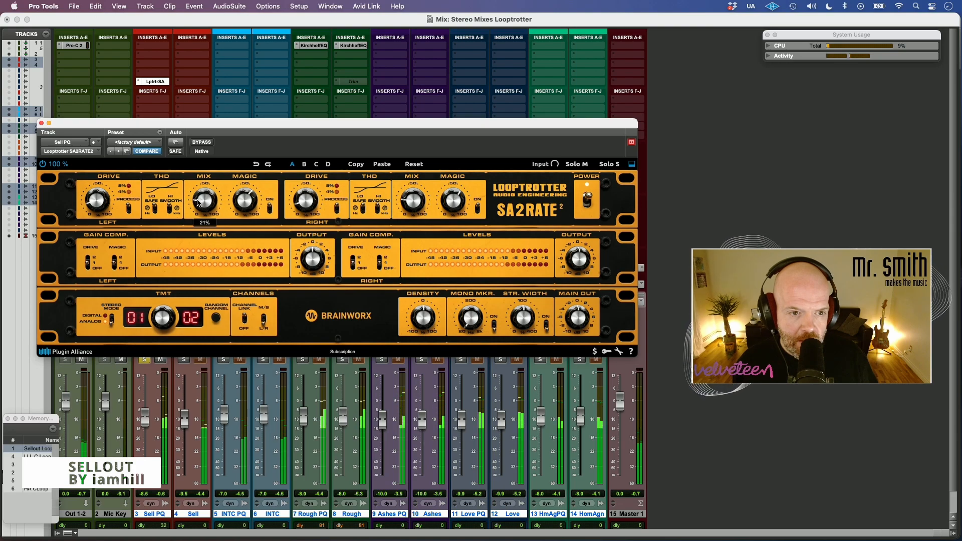
mouse_move(244, 198)
left_mouse_down()
mouse_move(248, 163)
mouse_move(242, 191)
left_mouse_up()
left_click(202, 145)
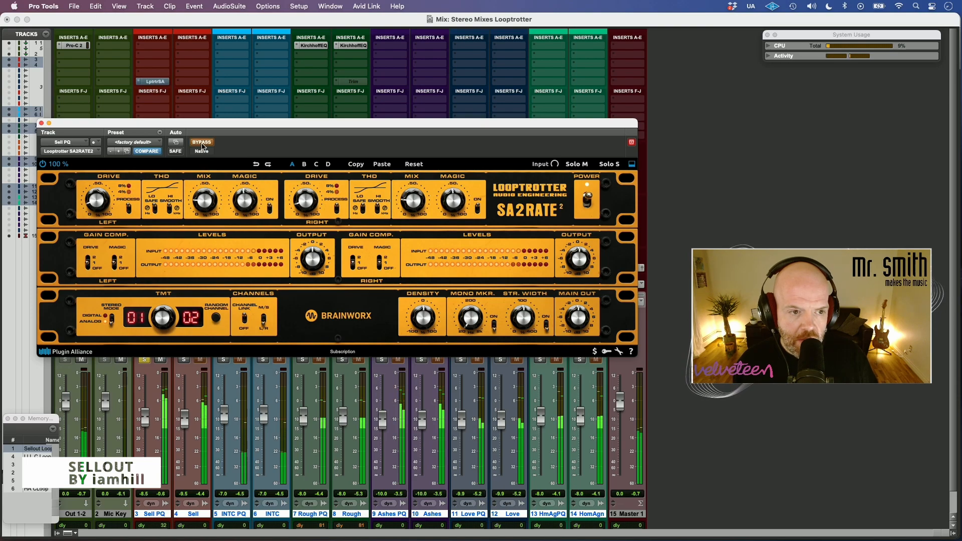
left_click(202, 144)
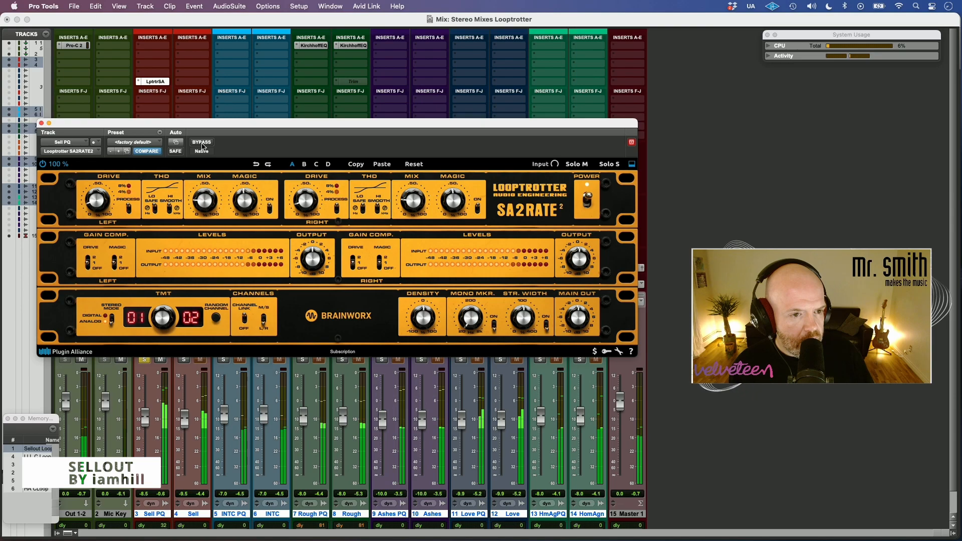
left_click(202, 145)
left_click(203, 146)
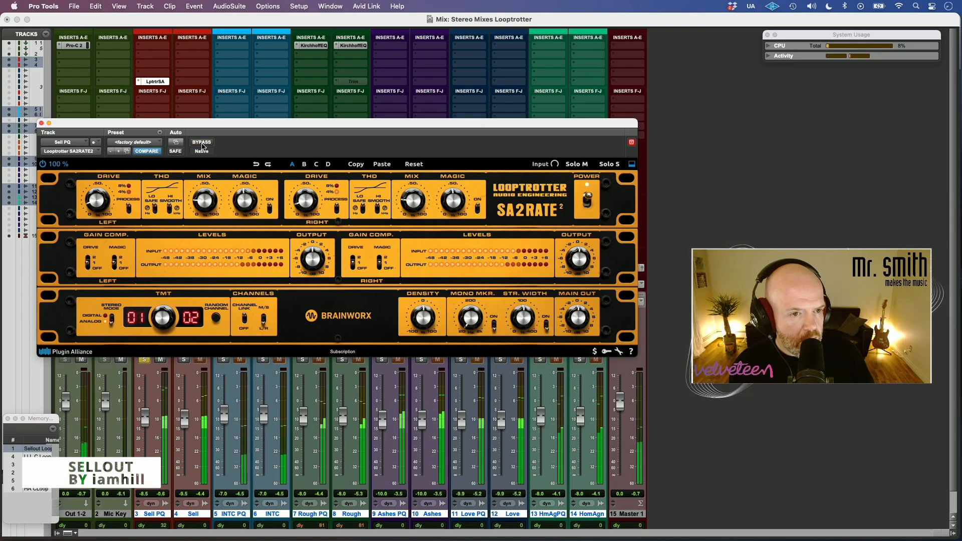
mouse_move(104, 206)
left_mouse_down()
mouse_move(104, 185)
mouse_move(102, 199)
left_mouse_up()
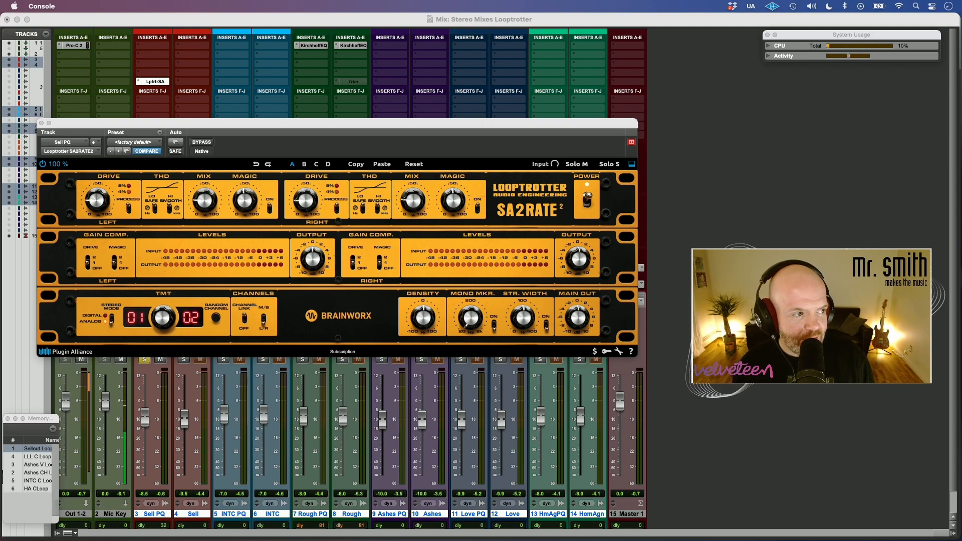
Switch to the Ashes To Fire_Looptrotter session and play it from the Bridge memory location
left_click(173, 29)
left_click(73, 6)
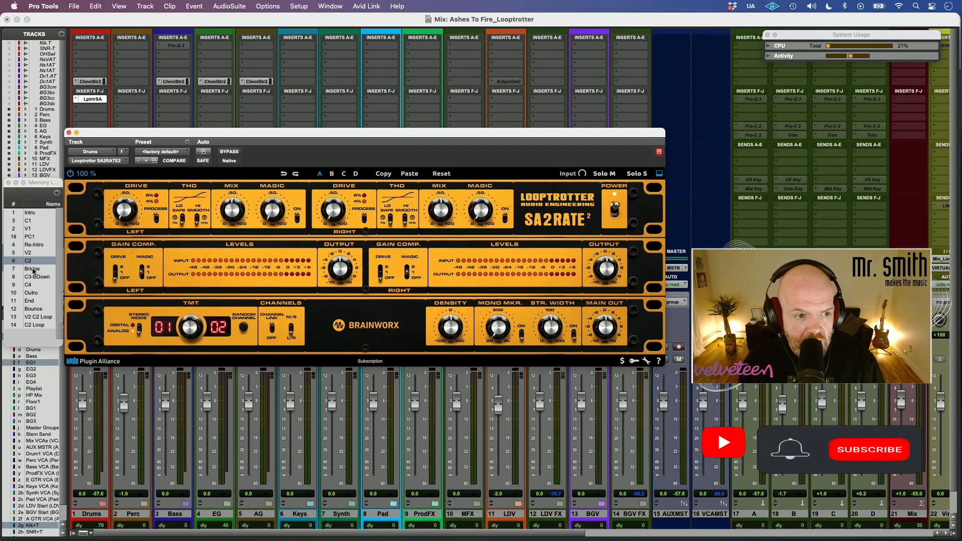
left_click(33, 270)
key("space")
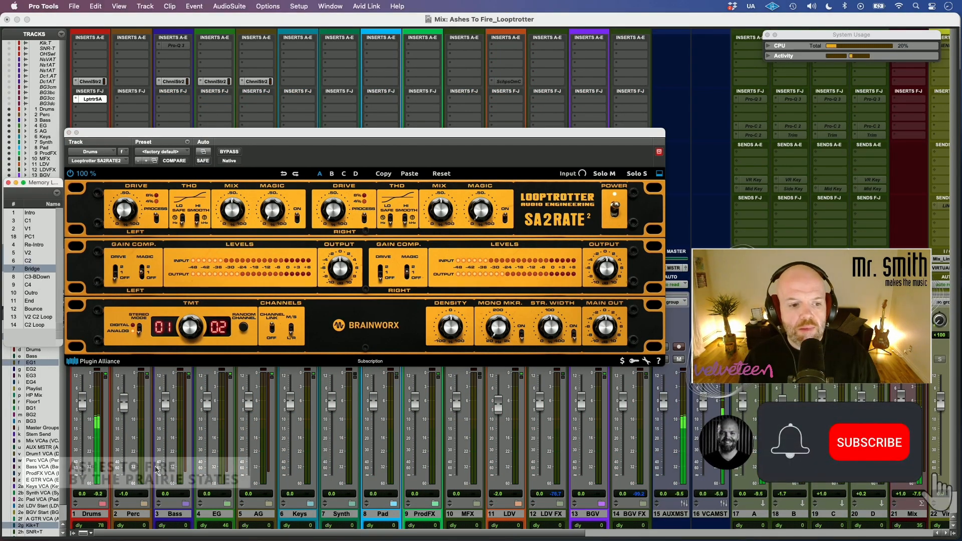
Adjust the left Drive, high THD filter and Mix of the SA2RATE2 on the Drums track
mouse_move(118, 206)
left_mouse_down()
mouse_move(131, 183)
mouse_move(115, 204)
left_mouse_up()
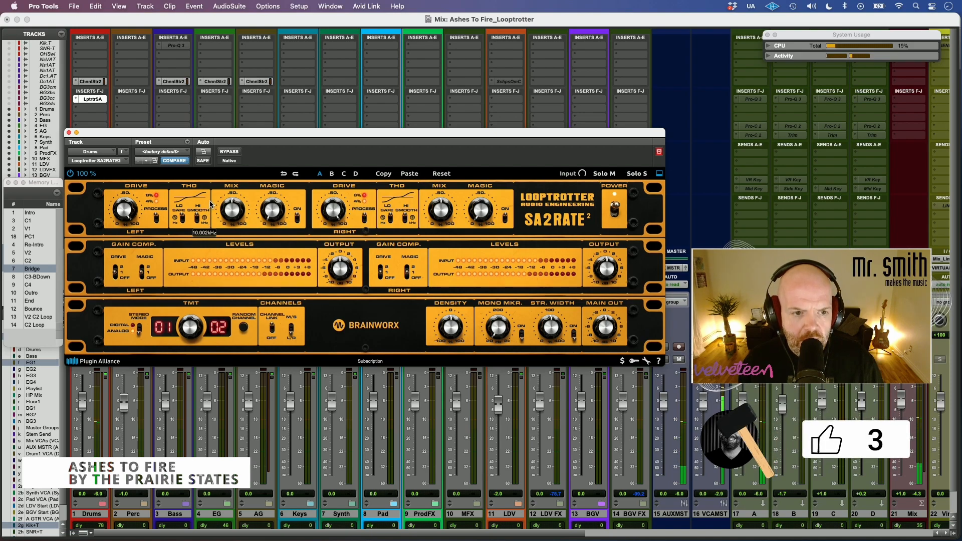
mouse_move(204, 219)
left_mouse_down()
mouse_move(206, 232)
mouse_move(204, 222)
left_mouse_up()
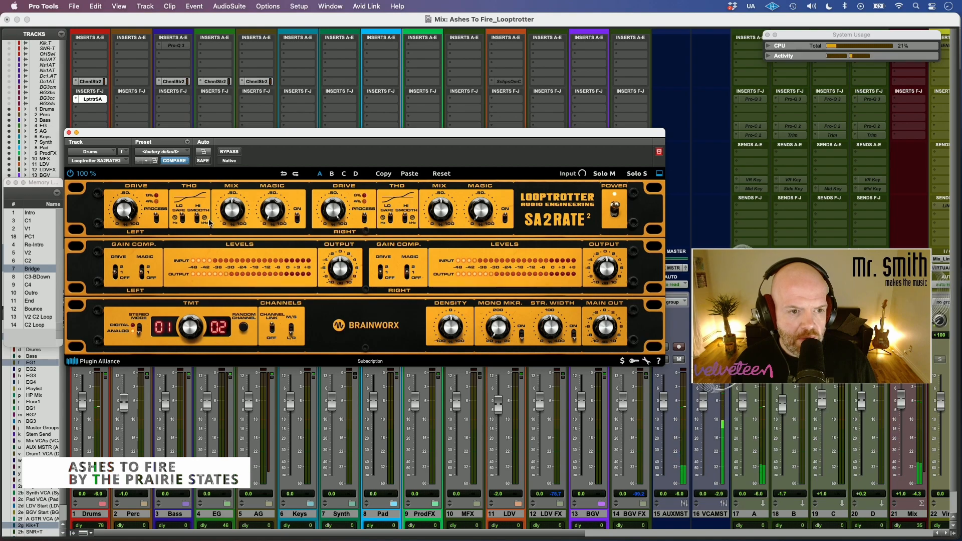
left_click_drag(222, 220, 232, 186)
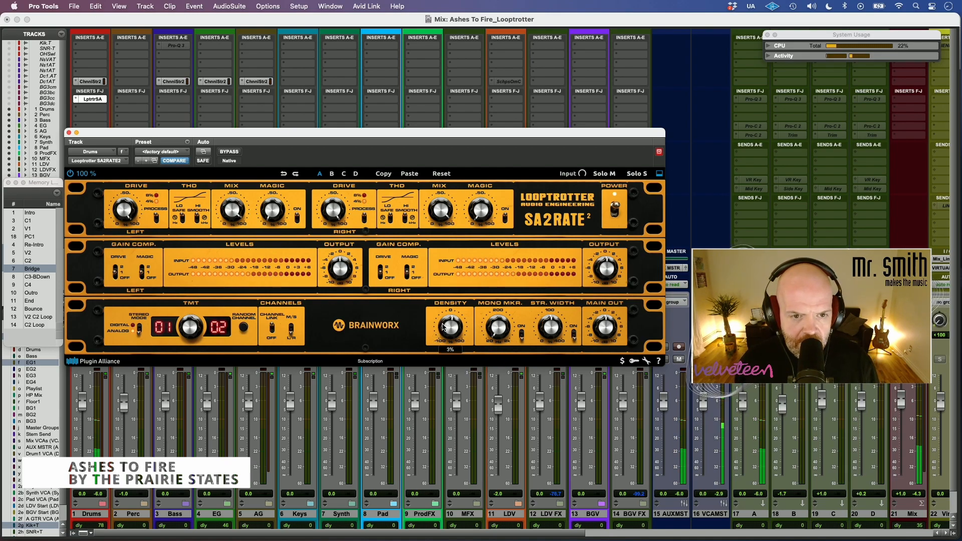
Audition different Density amounts on the Drums plugin and toggle the TMT stereo mode
left_click_drag(443, 335, 454, 294)
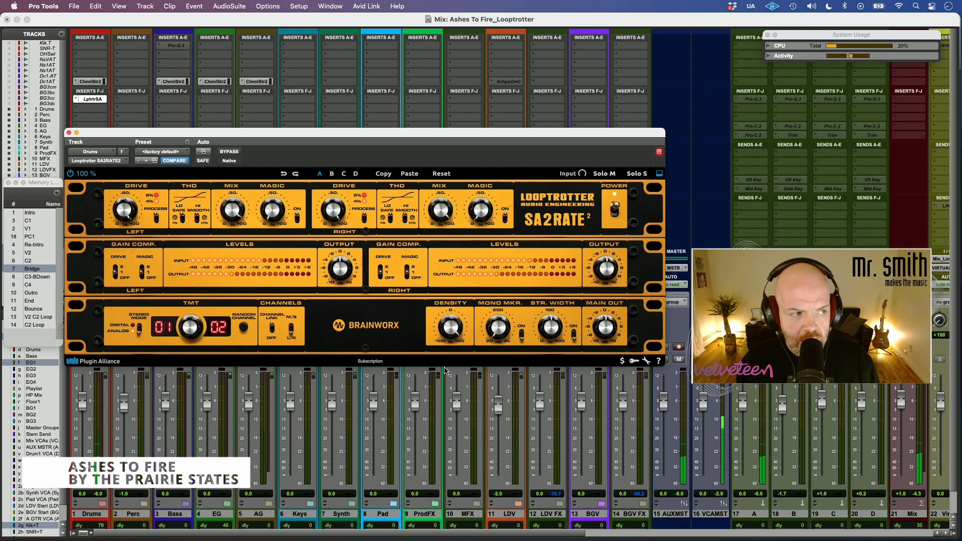
left_click_drag(454, 332, 450, 335)
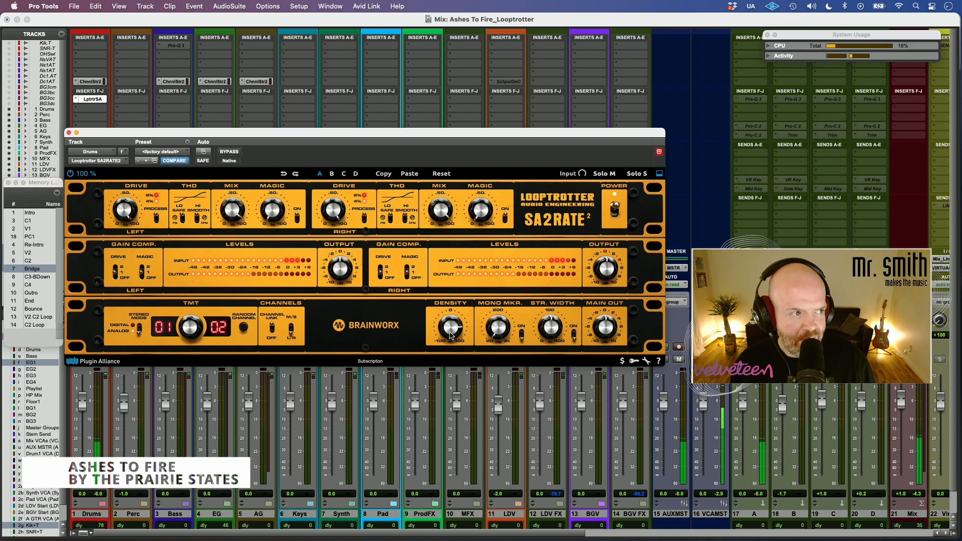
left_click(138, 329)
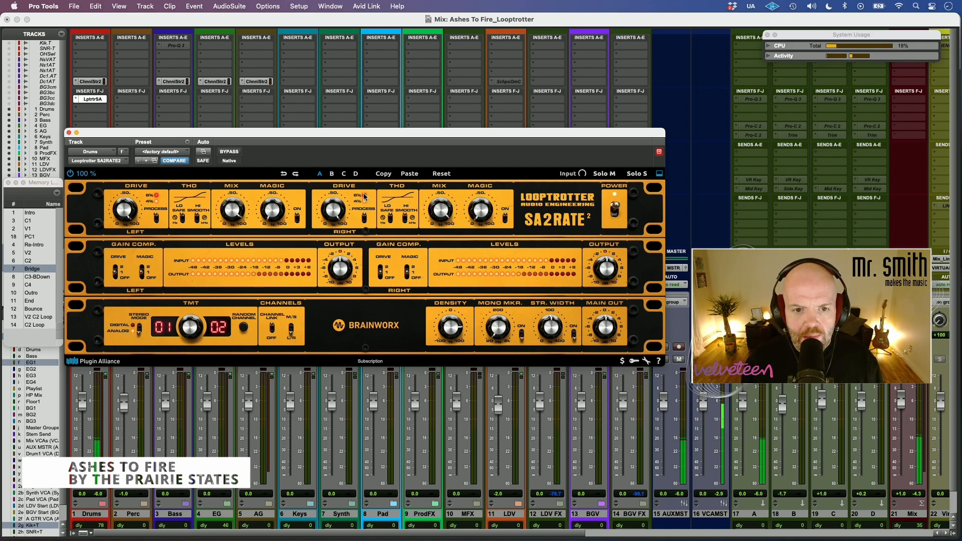
Raise the left Magic on Drums in two moves, comparing the sound against bypass before and after
left_click(221, 153)
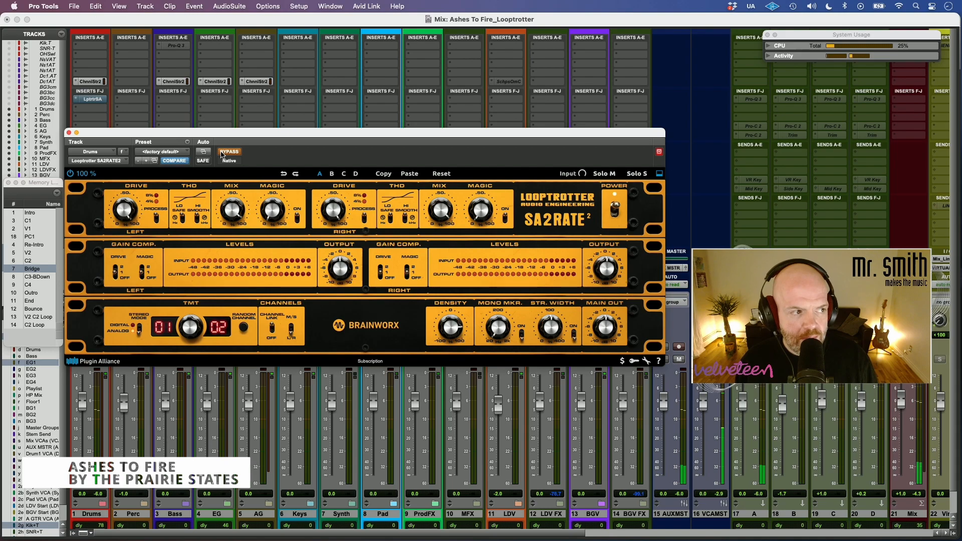
left_click(221, 153)
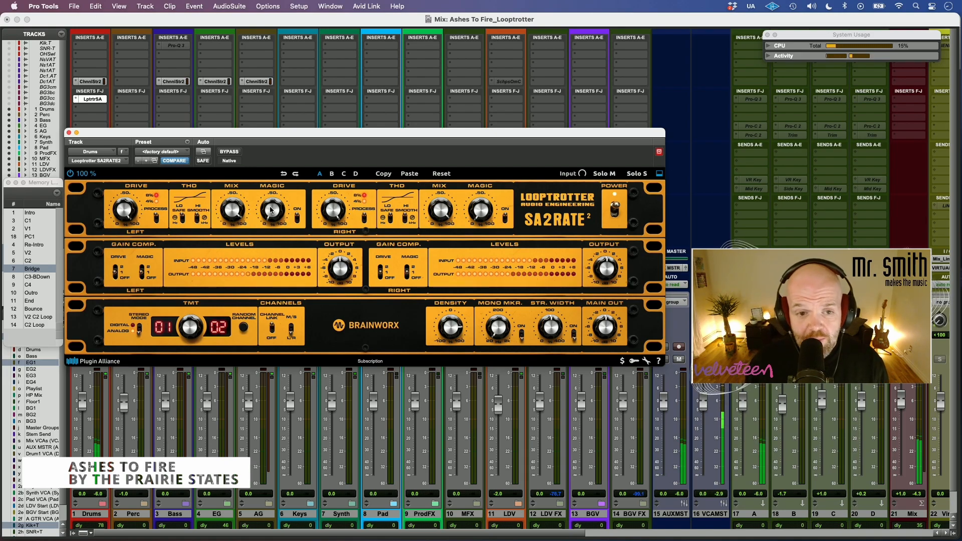
left_click_drag(271, 210, 284, 179)
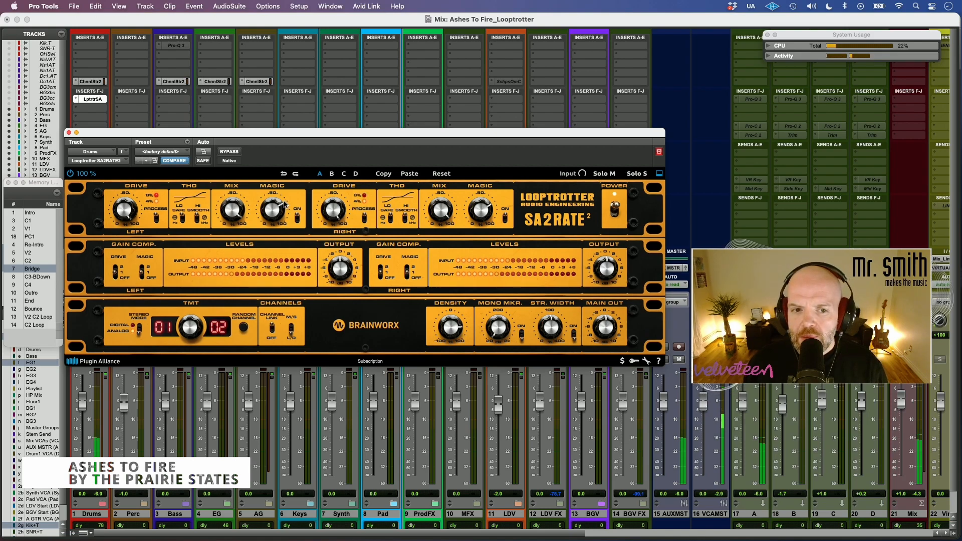
left_click_drag(280, 207, 289, 190)
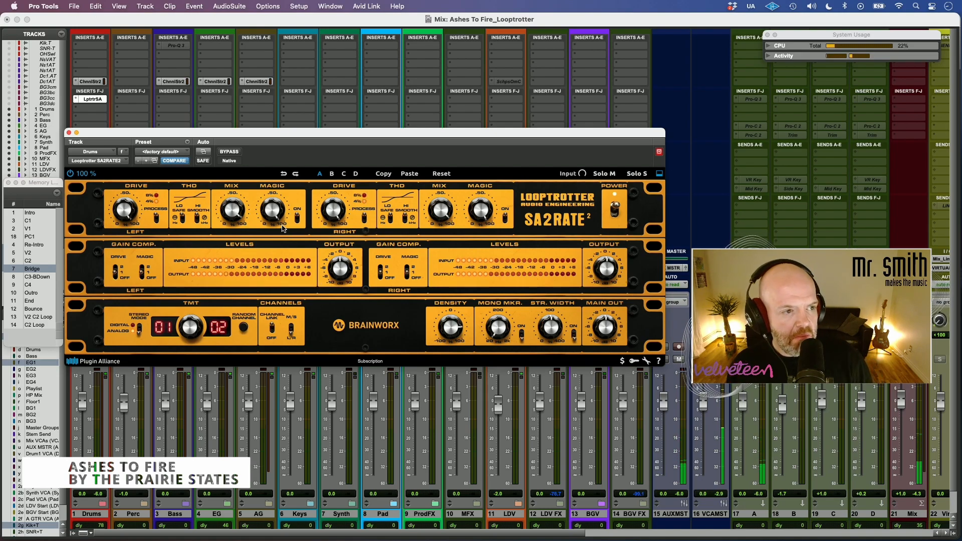
left_click(231, 152)
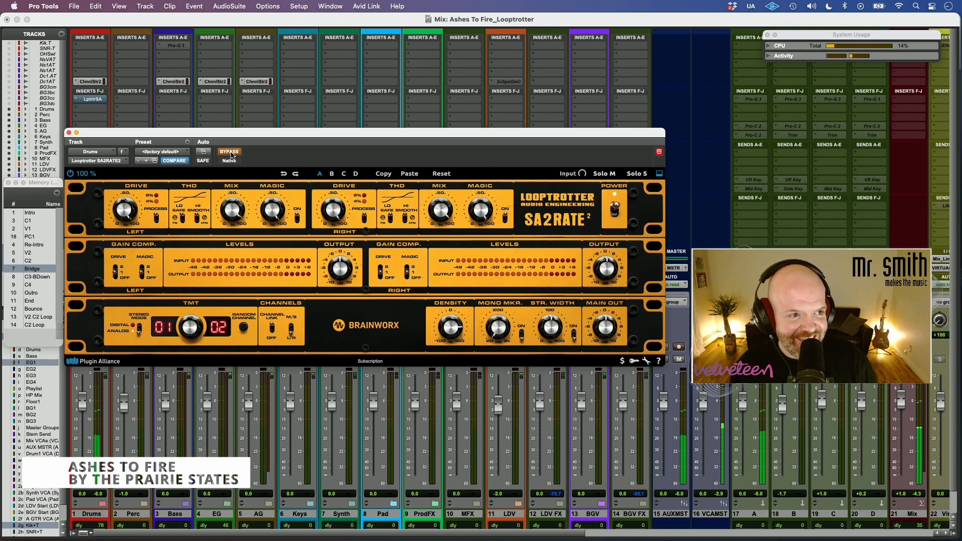
left_click(230, 152)
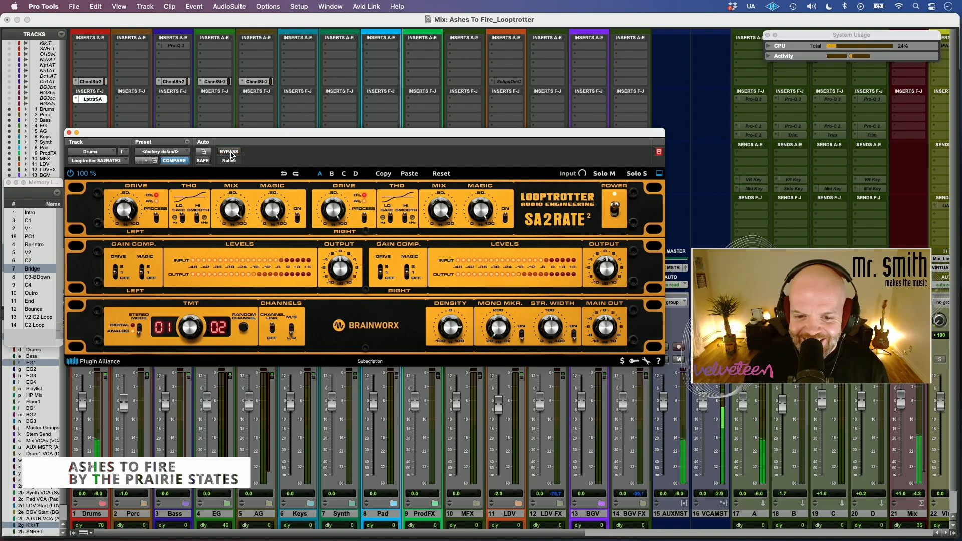
Sweep the Density on Drums down and readjust it while listening
left_click_drag(450, 327, 434, 379)
mouse_move(459, 326)
left_mouse_down()
mouse_move(462, 258)
mouse_move(447, 337)
left_mouse_up()
mouse_move(455, 323)
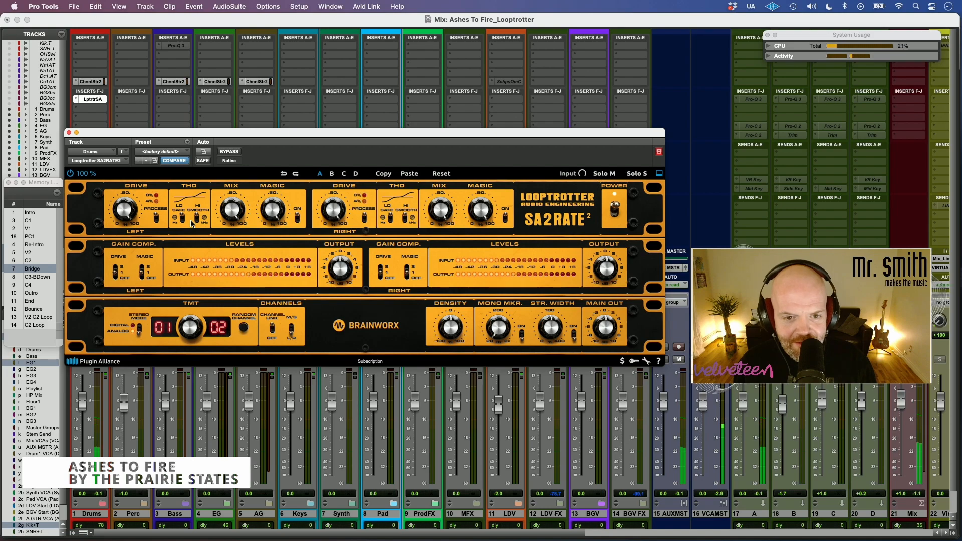
Trim the left Output on Drums, compare repeatedly against bypass, and toggle the left high THD filter switch
left_click(224, 152)
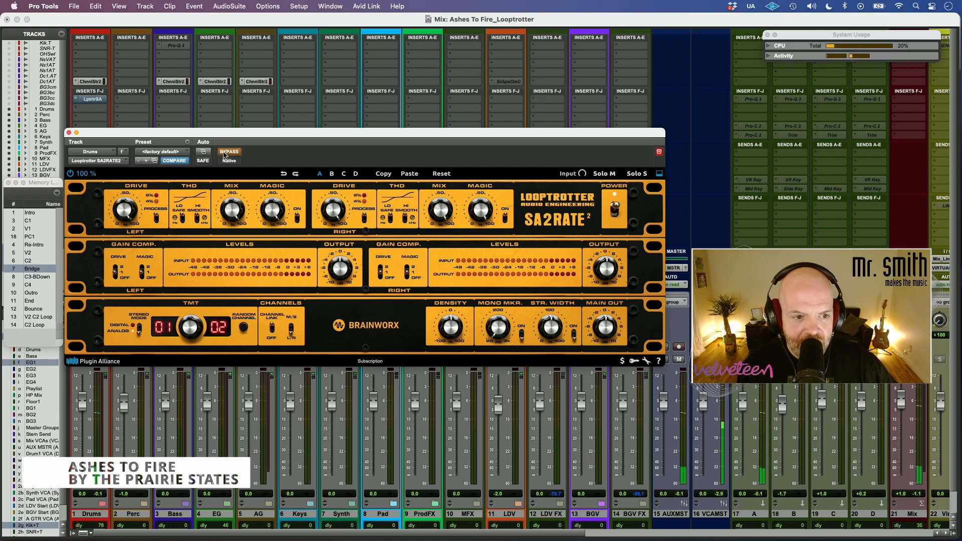
left_click(223, 152)
left_click_drag(334, 276, 334, 276)
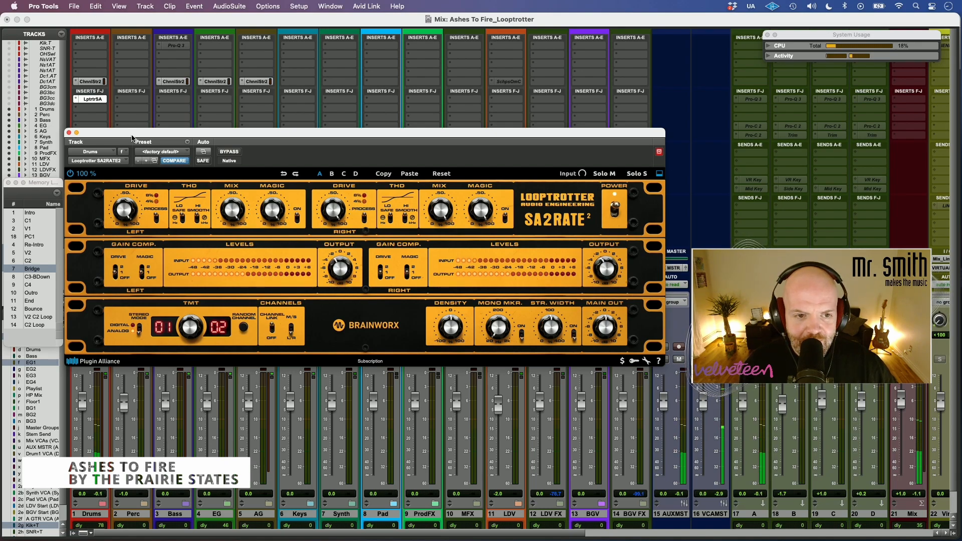
left_click(227, 153)
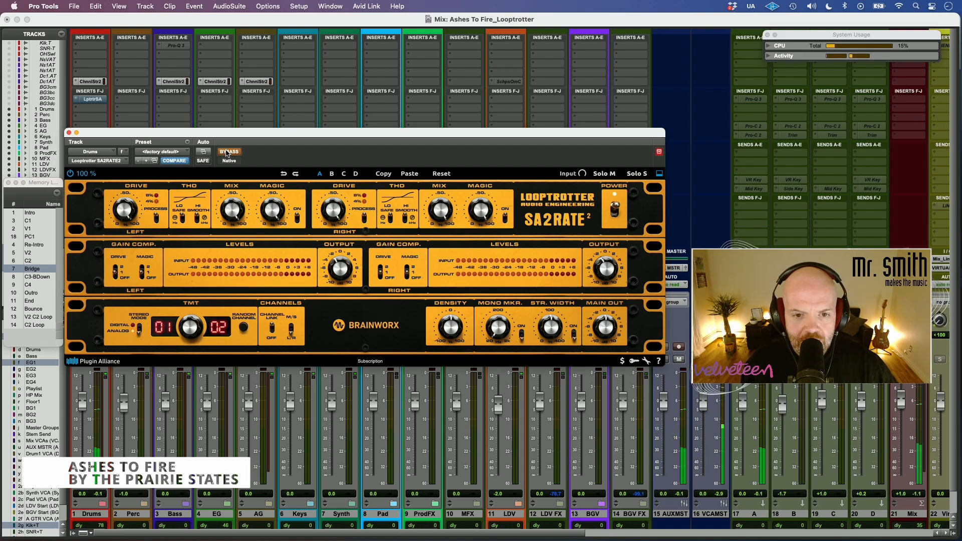
left_click(227, 152)
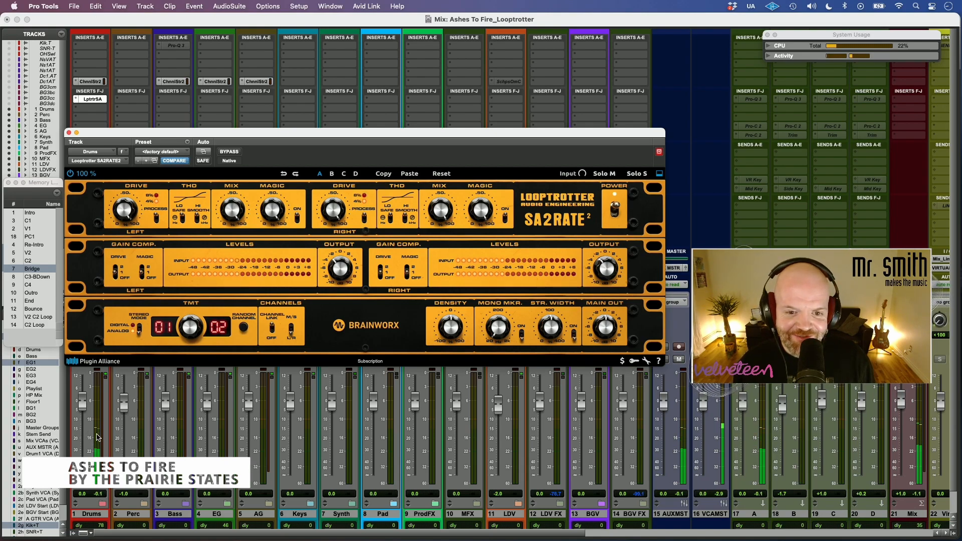
left_click(229, 152)
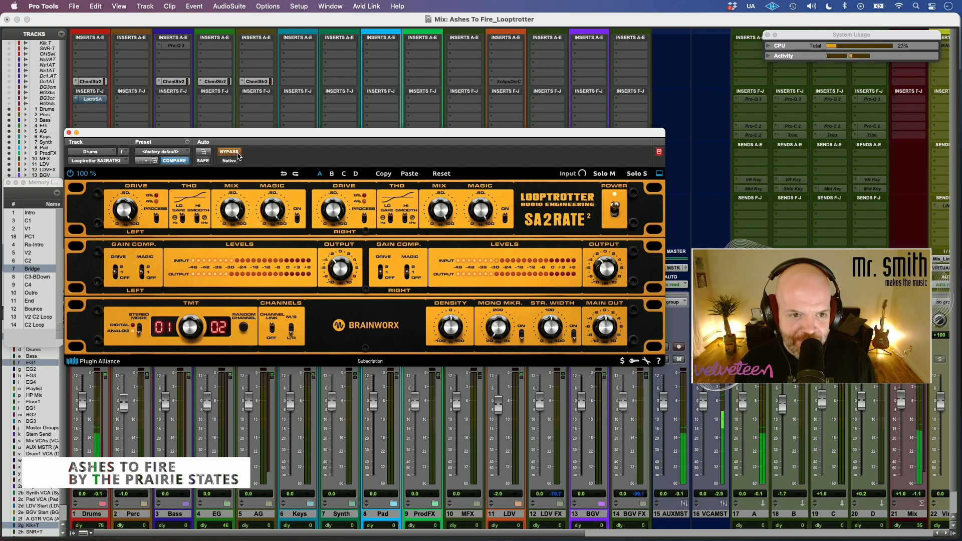
left_click(230, 152)
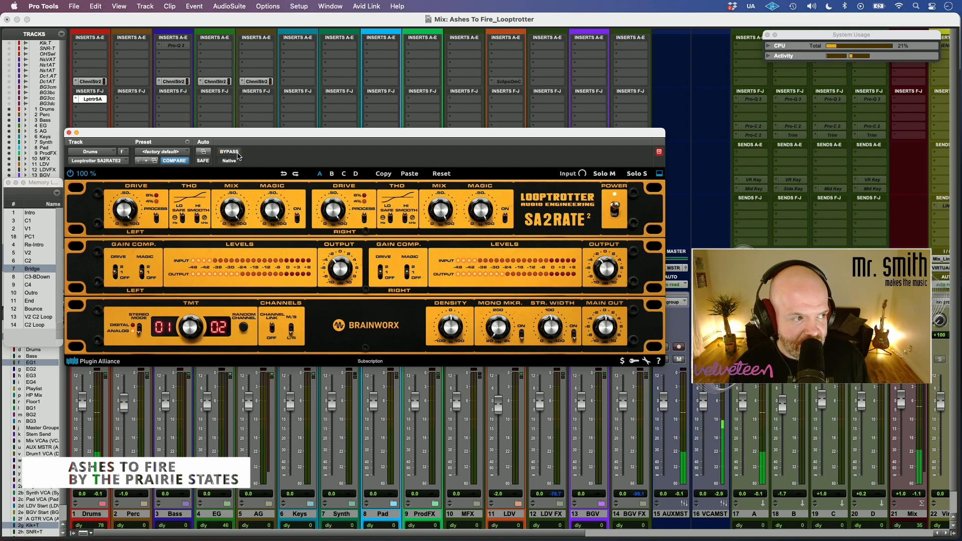
left_click(196, 220)
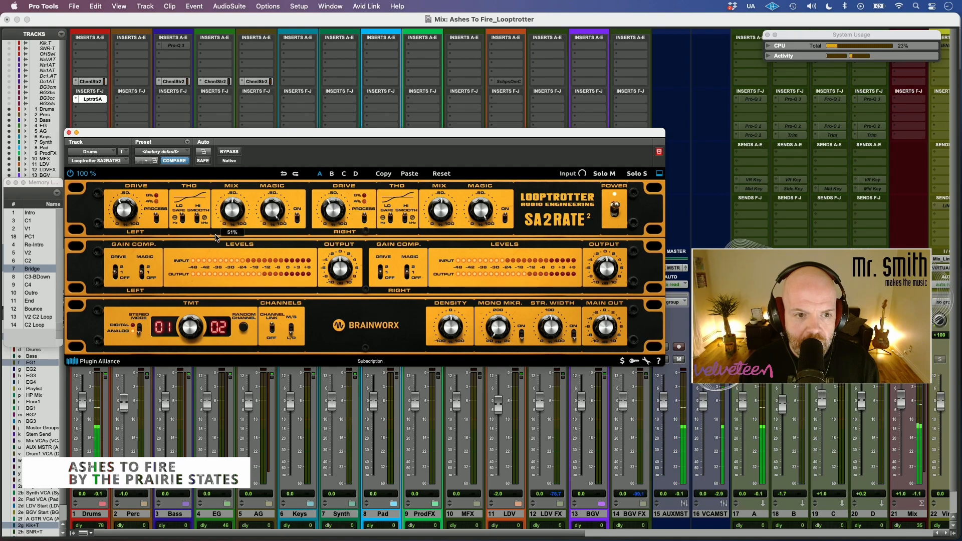
Close the Drums plugin window, solo Bass and EG alongside Drums, and lower the EG fader to about -5.4 dB
left_click(69, 133)
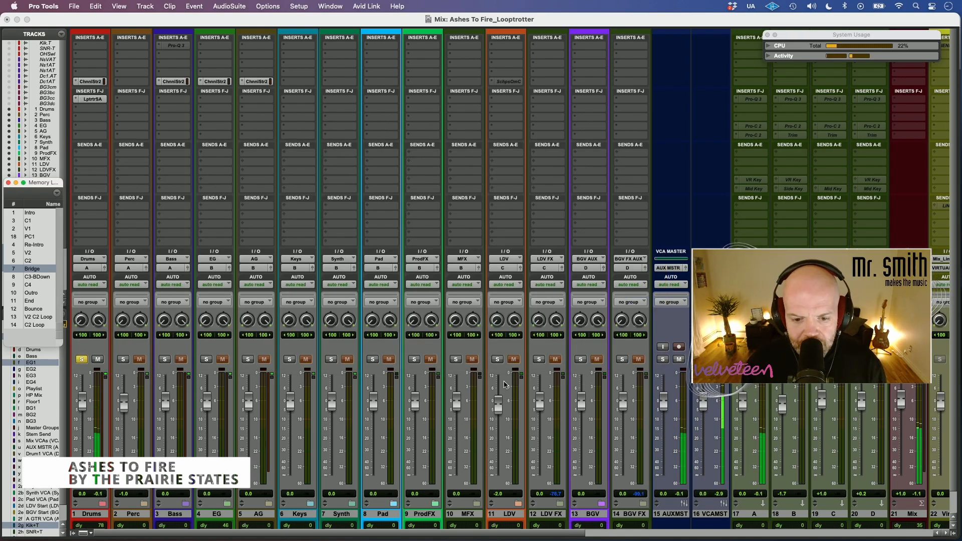
left_click(164, 359)
left_click(206, 359)
left_click_drag(206, 396, 208, 410)
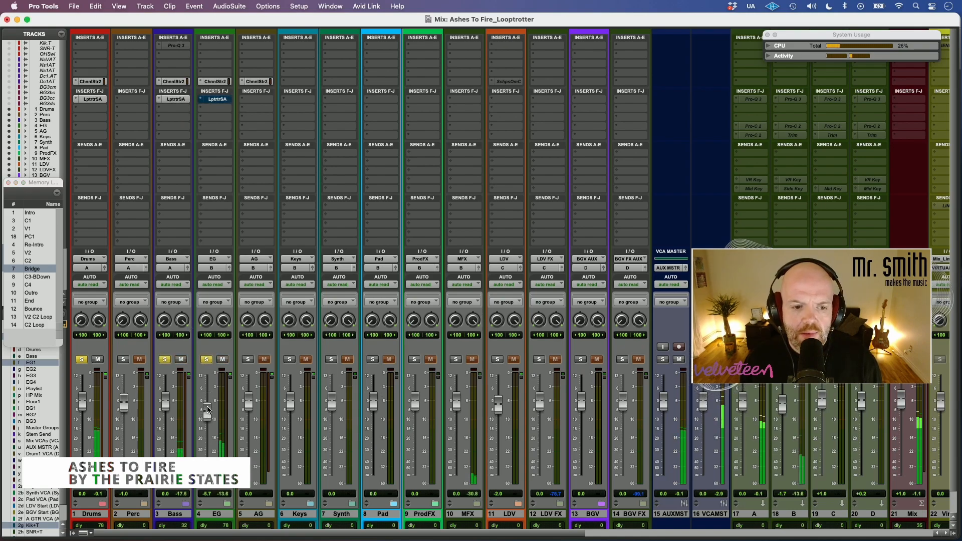
Open the SA2RATE2 on the Bass track and sweep its left Drive up and back down
left_click(177, 99)
left_click(177, 152)
left_click(176, 152)
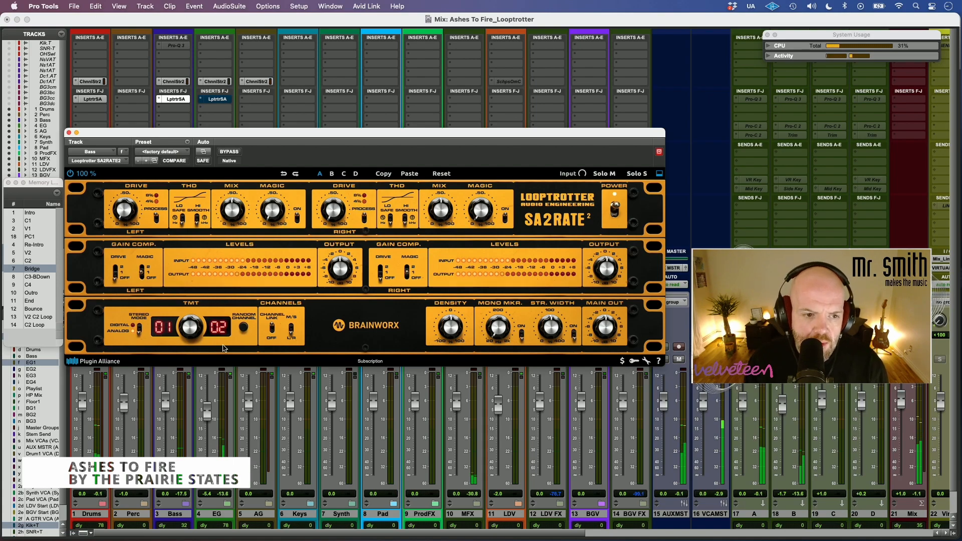
left_click_drag(126, 219, 134, 197)
left_click_drag(125, 201, 127, 229)
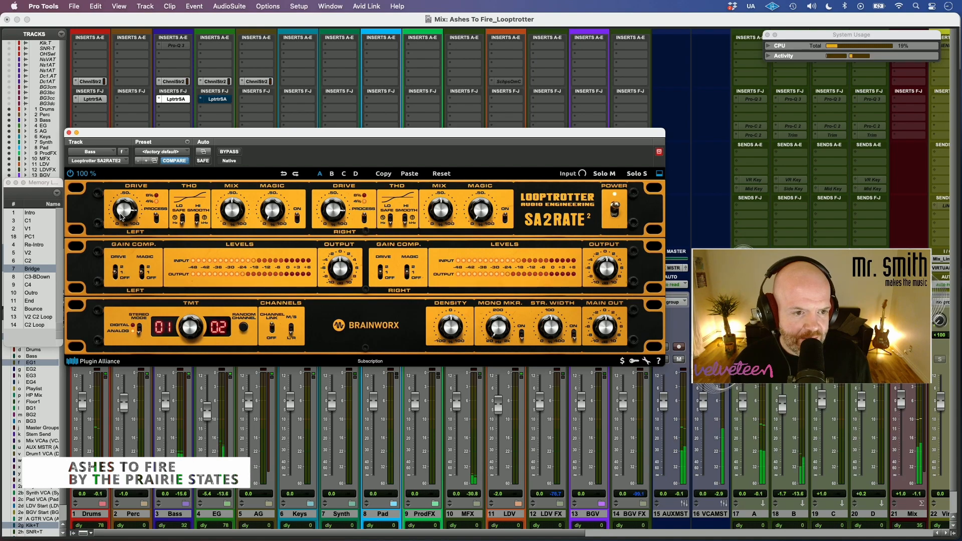
Adjust the left Drive on Bass, compare against bypass, and fine-tune the Drive
left_click_drag(114, 214, 123, 222)
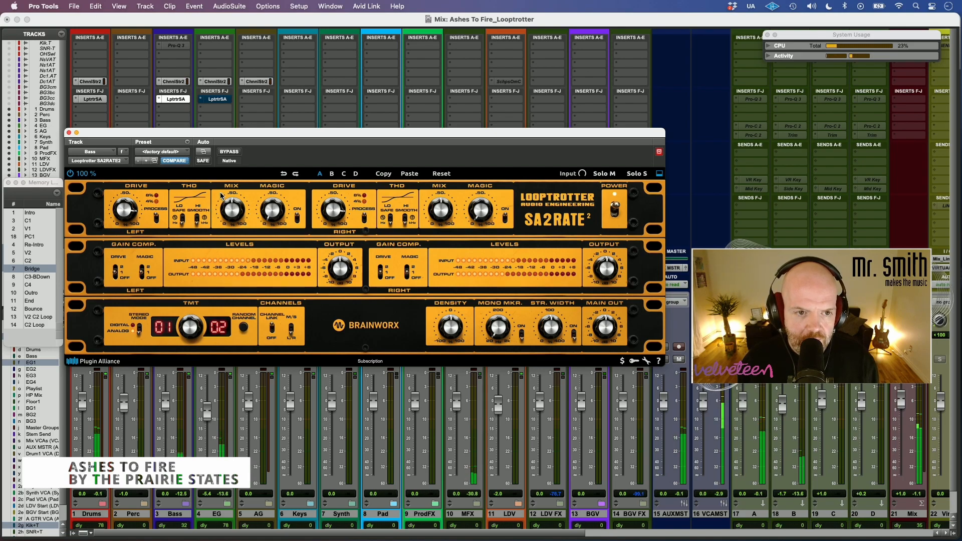
left_click(229, 151)
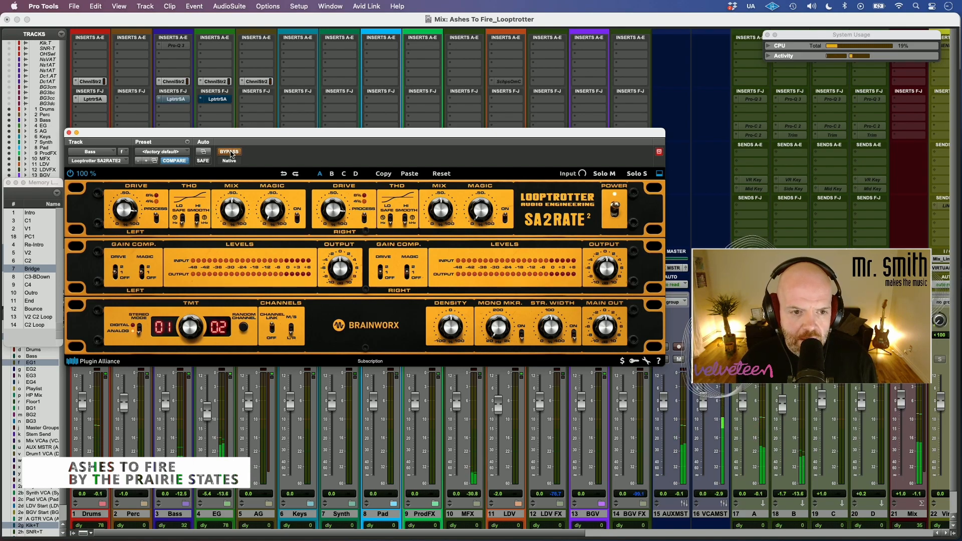
left_click(229, 152)
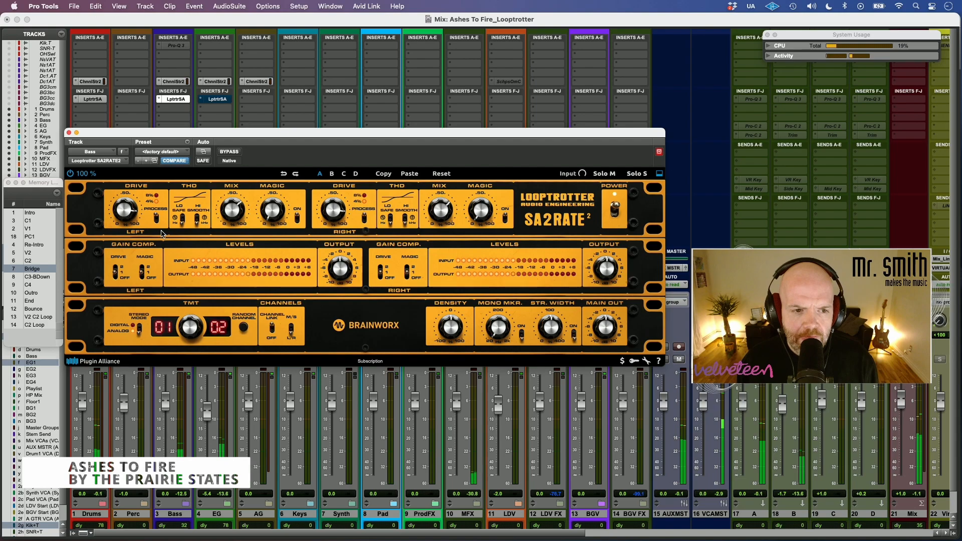
mouse_move(111, 217)
left_mouse_down()
mouse_move(111, 203)
mouse_move(112, 217)
left_mouse_up()
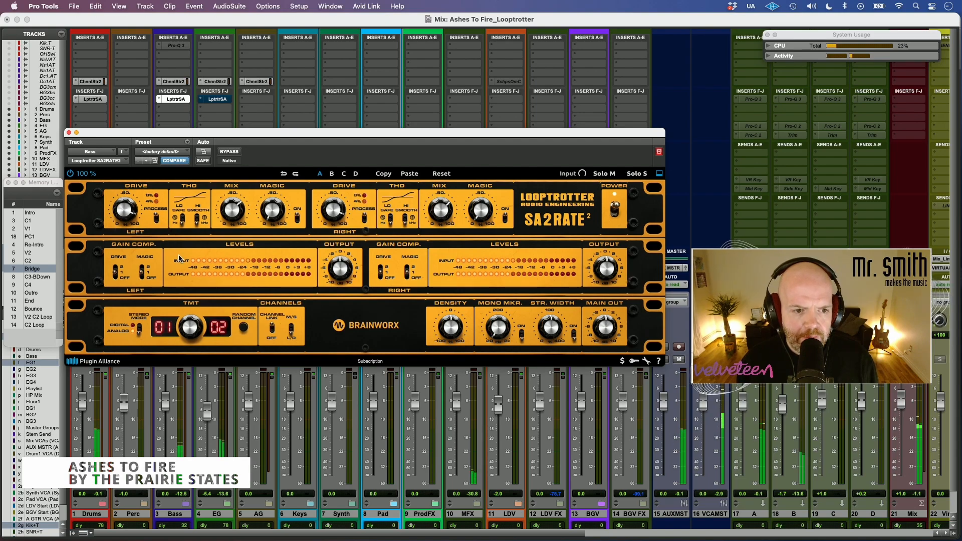
Adjust the Density on Bass and rebalance the left Magic and Mix amounts
left_click_drag(460, 315, 460, 303)
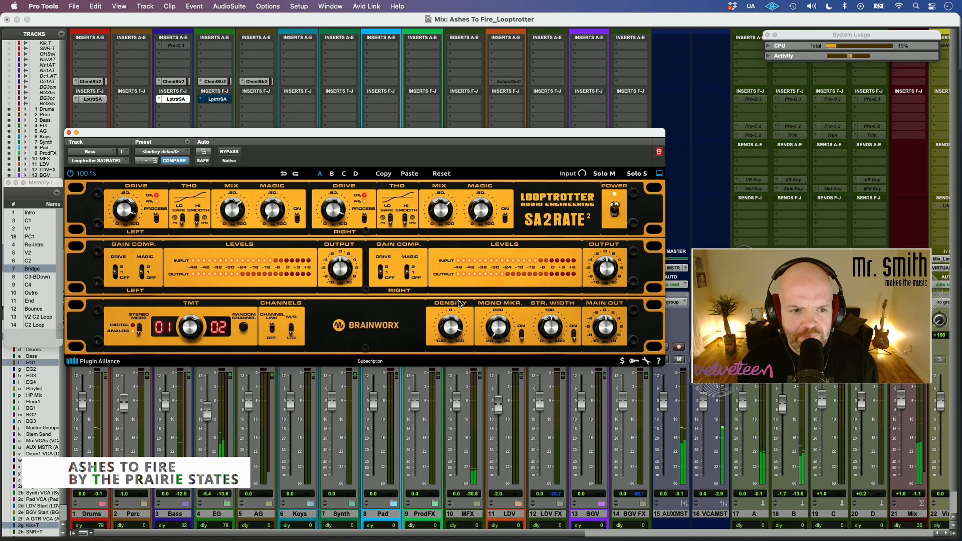
mouse_move(172, 231)
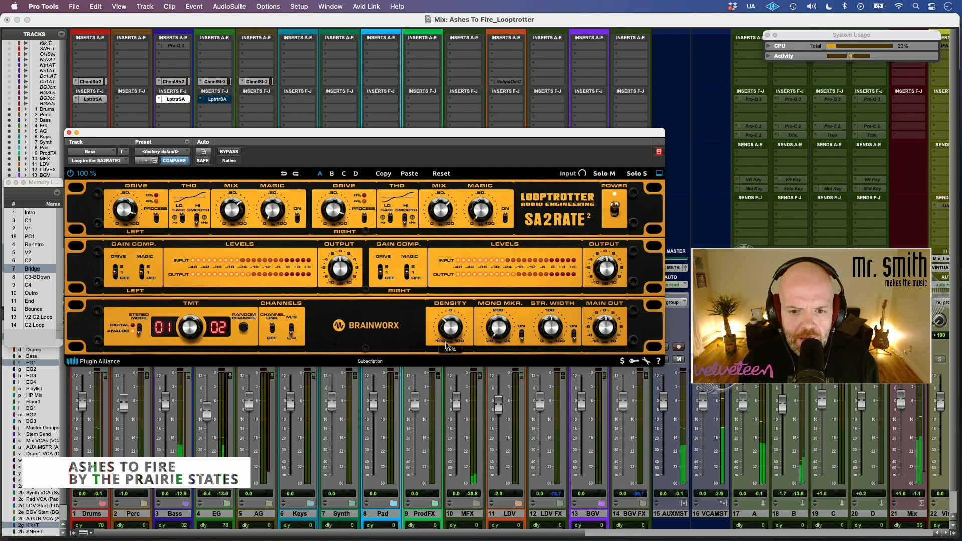
left_click_drag(274, 197, 279, 169)
left_click_drag(233, 210, 240, 207)
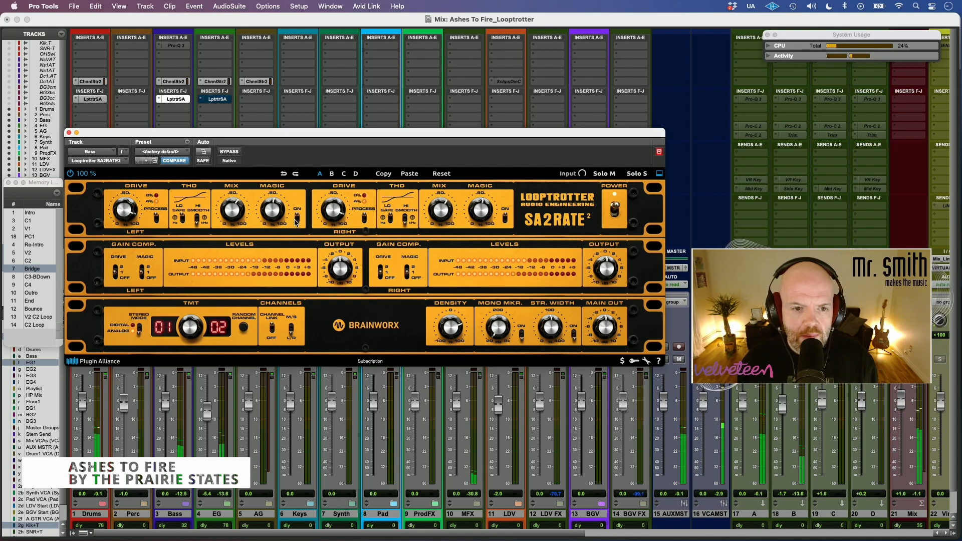
Toggle the left Magic switch on Bass and compare the processed sound against bypass twice
left_click(297, 219)
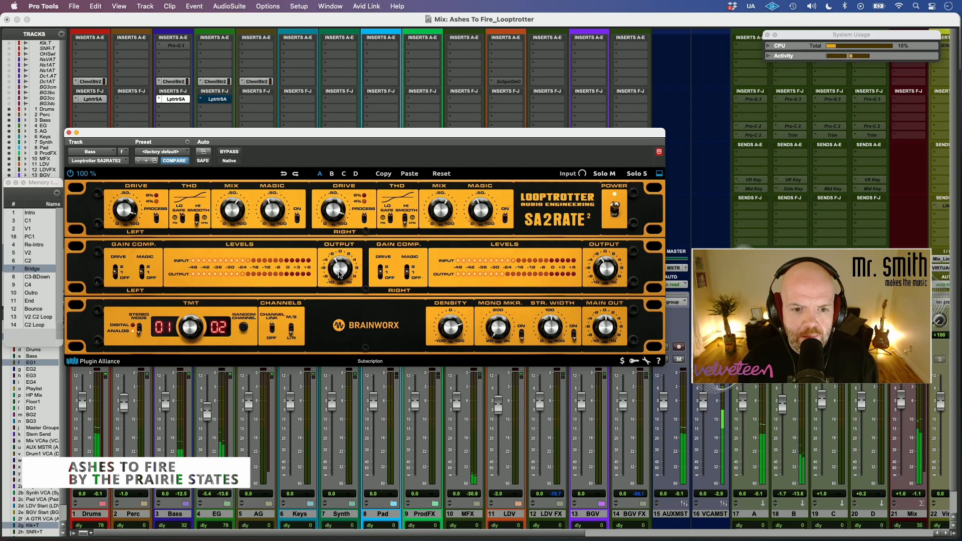
left_click(230, 152)
left_click(229, 152)
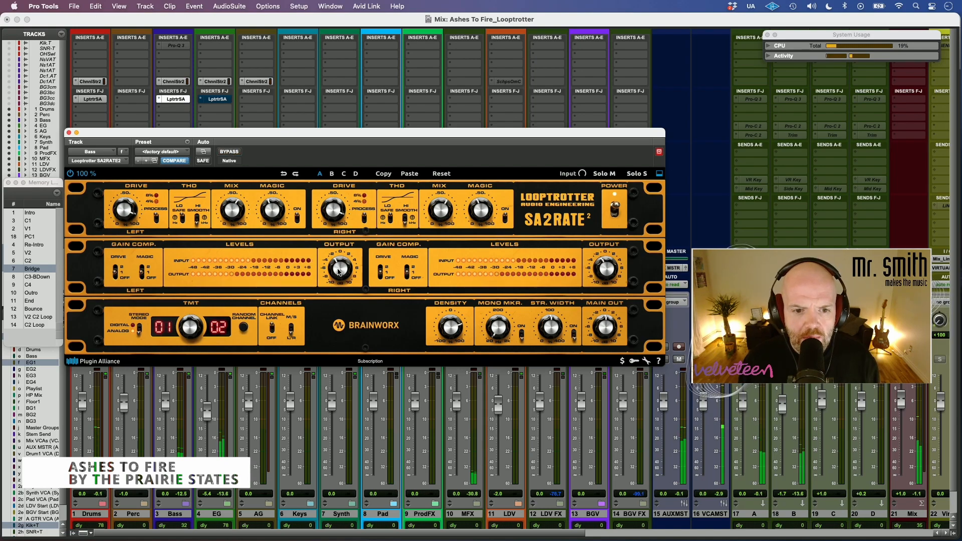
left_click(230, 153)
left_click(230, 153)
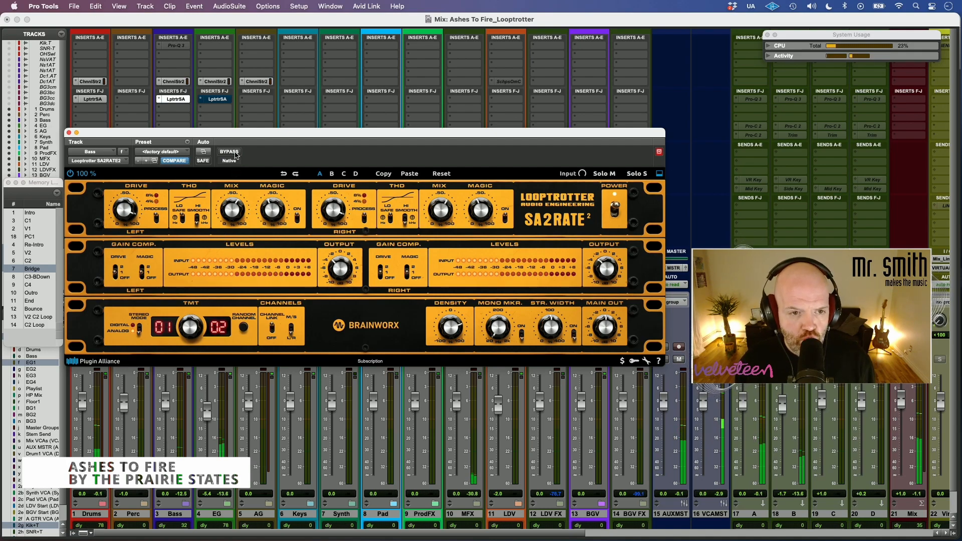
Switch the TMT stereo mode on Bass to Digital and compare against bypass
left_click(140, 326)
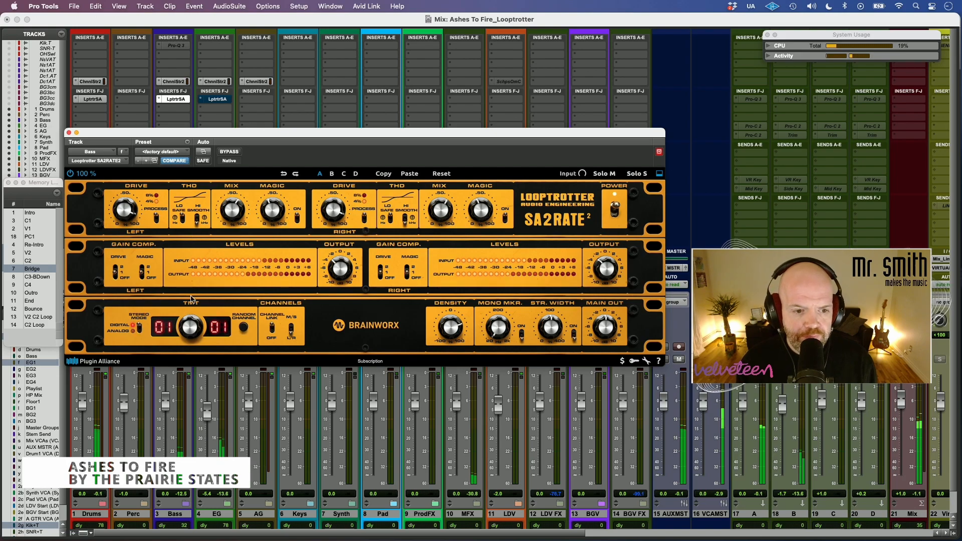
left_click(232, 152)
left_click(232, 152)
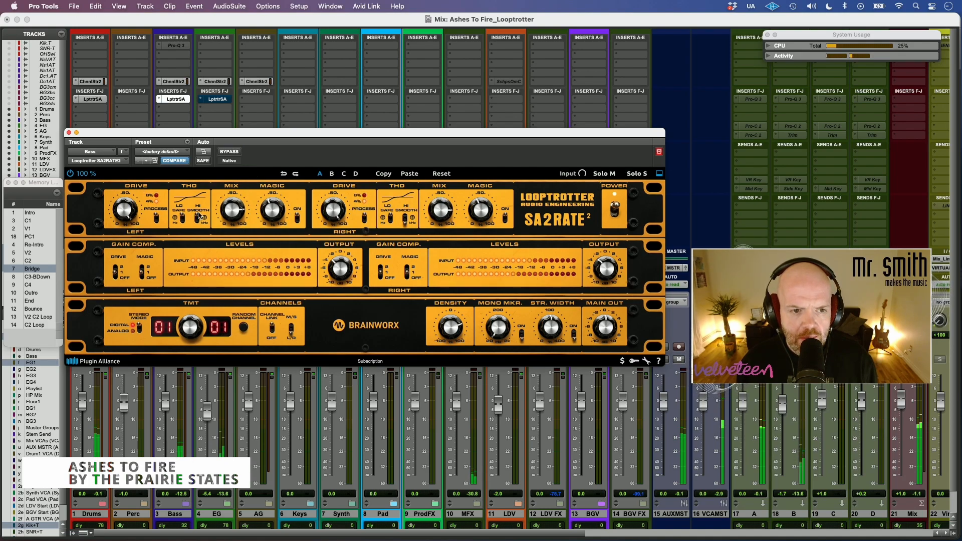
Adjust the left low THD filter and Mix on Bass, set the left Output to about -3.6 dB, and compare against bypass
left_click_drag(175, 218, 168, 258)
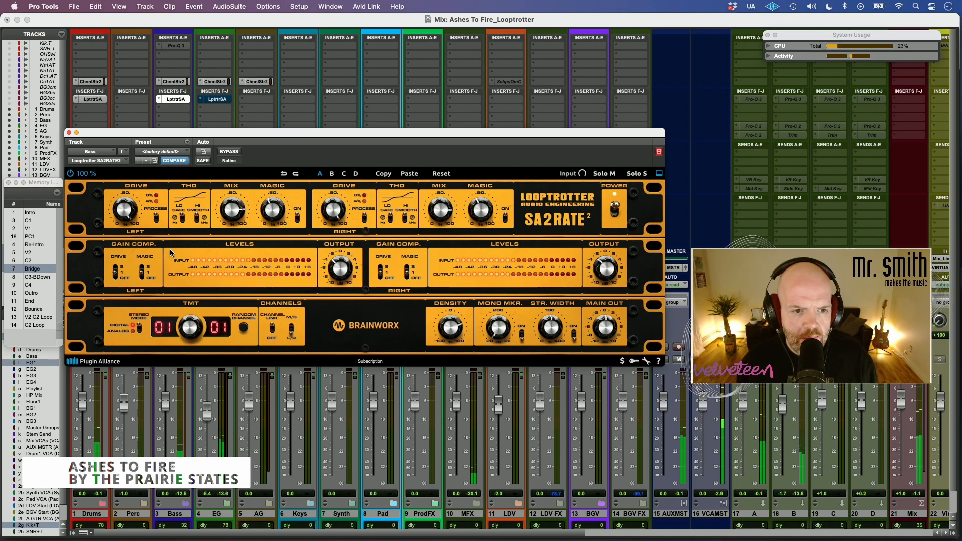
left_click_drag(237, 211, 236, 228)
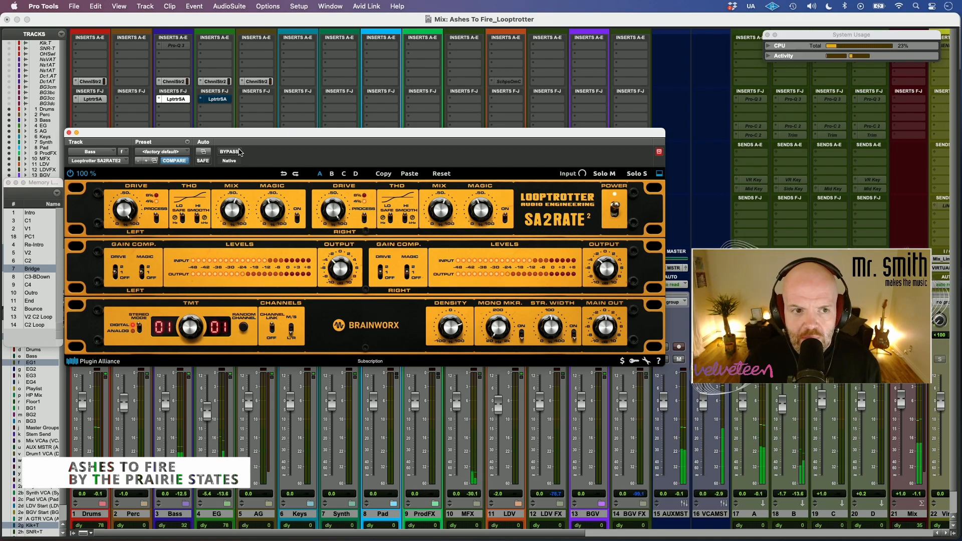
left_click_drag(339, 268, 341, 274)
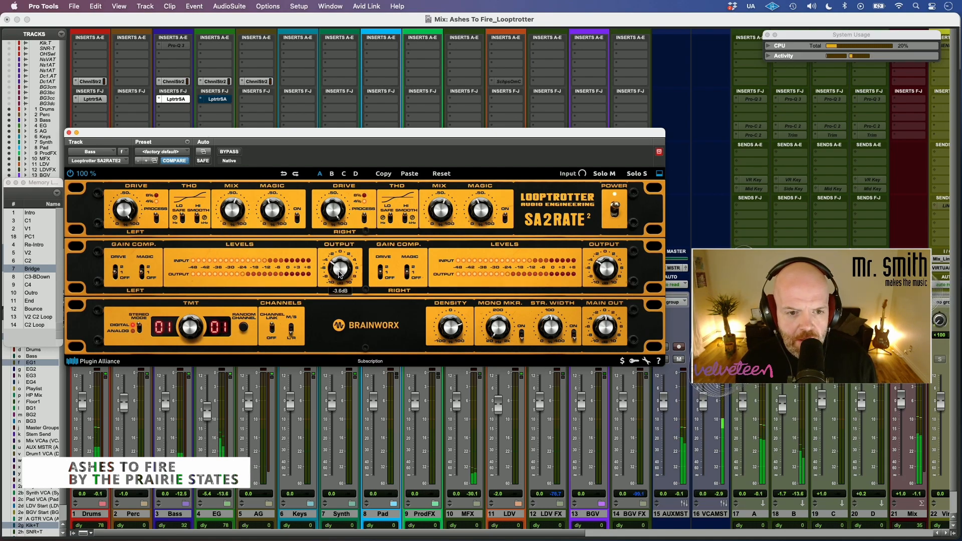
left_click(235, 151)
left_click(236, 152)
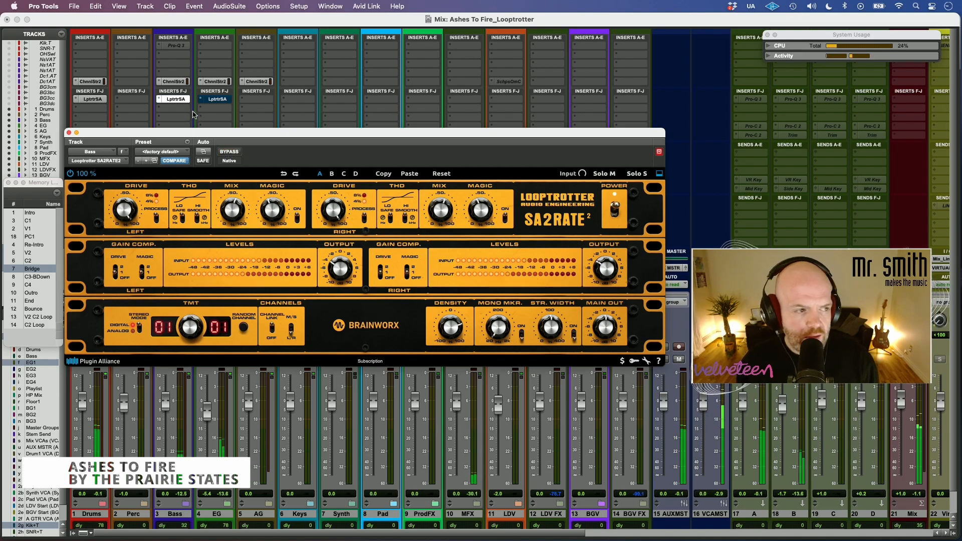
Activate and open the SA2RATE2 on the EG track, and adjust its left Mix and Output
left_click(216, 100)
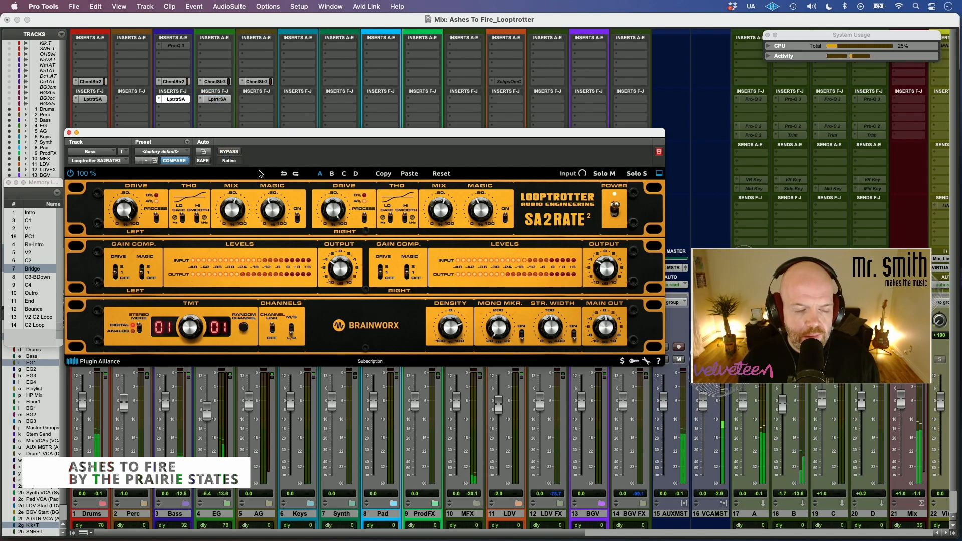
left_click(221, 100)
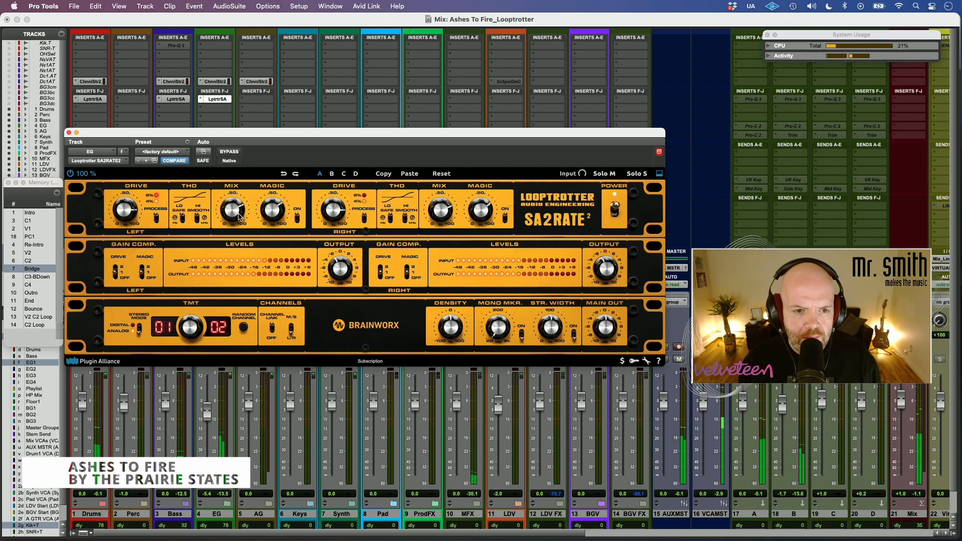
left_click_drag(243, 213, 276, 215)
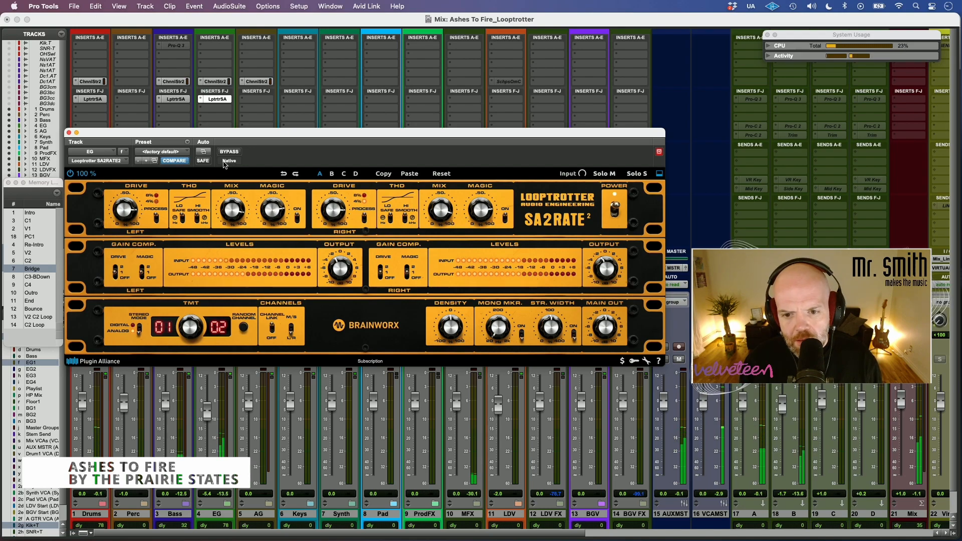
left_click_drag(340, 274, 340, 278)
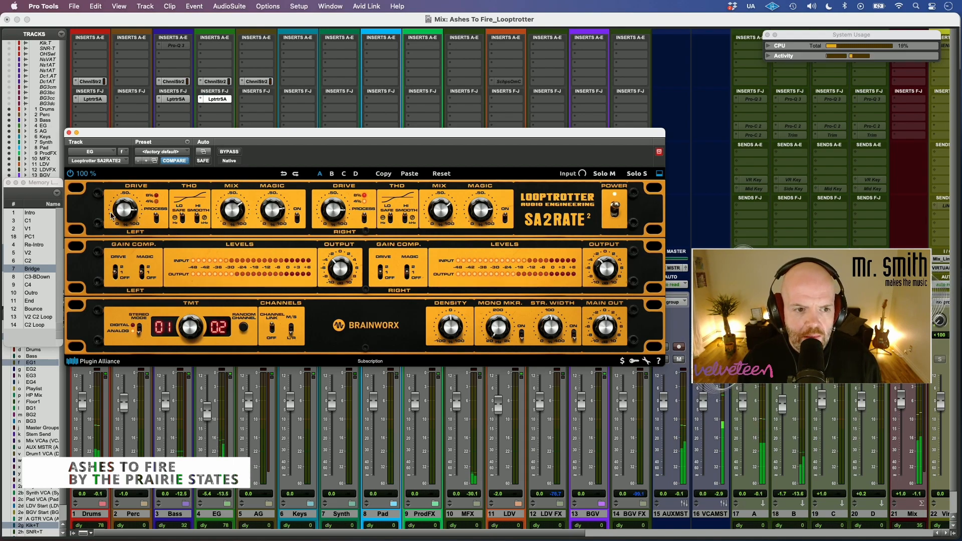
Lower the left Drive on EG, readjust the left Mix repeatedly, and compare against bypass
left_click_drag(116, 214, 120, 241)
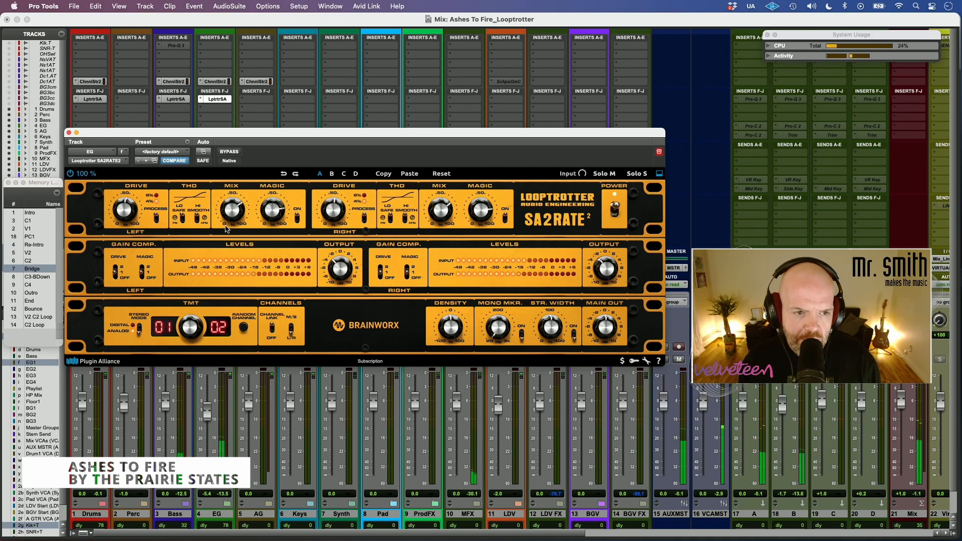
mouse_move(232, 205)
left_mouse_down()
mouse_move(217, 244)
mouse_move(226, 201)
left_mouse_up()
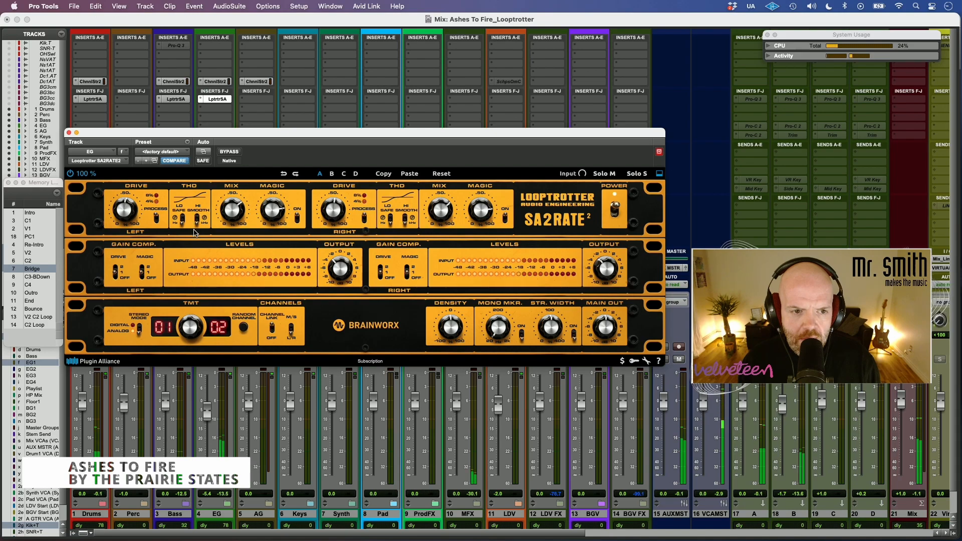
left_click_drag(232, 220, 275, 221)
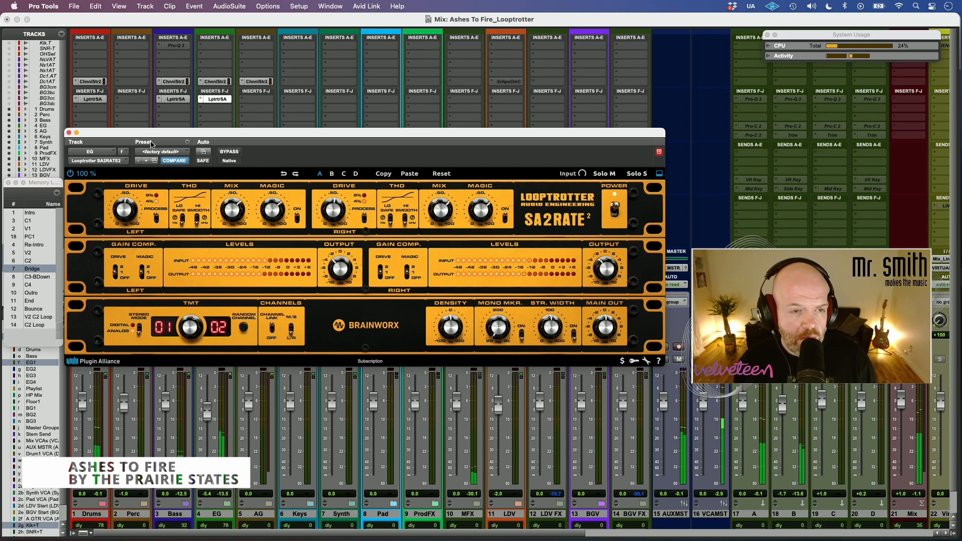
left_click(221, 153)
left_click(221, 153)
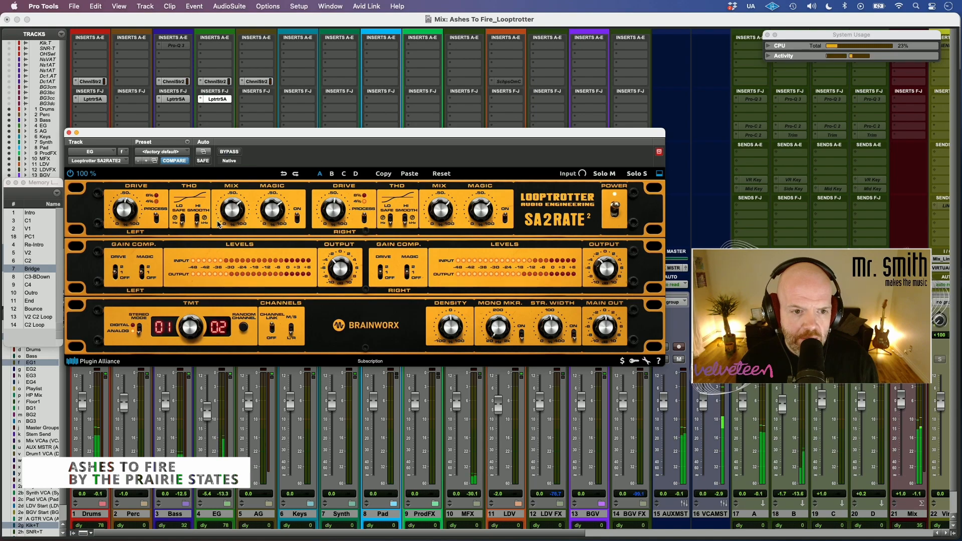
left_click_drag(238, 194, 236, 220)
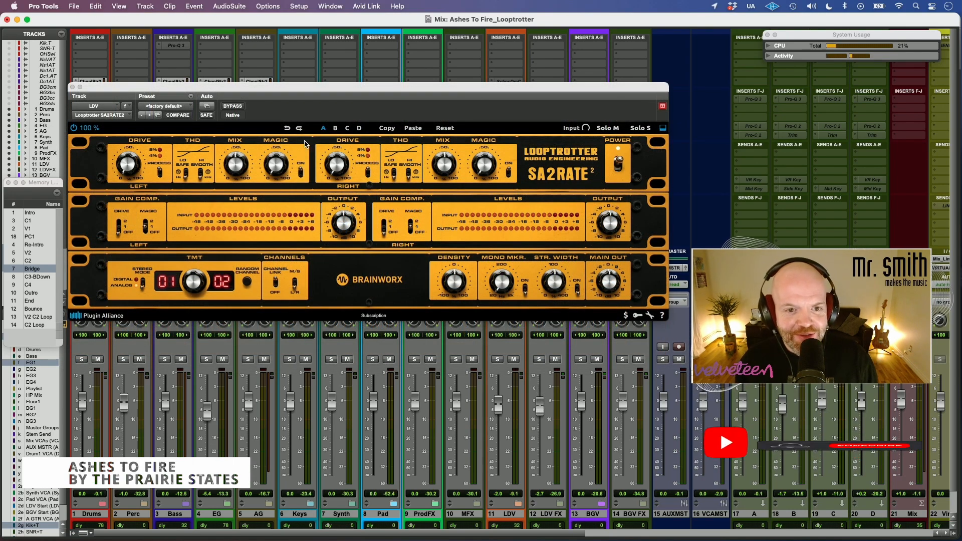
Adjust the left Drive and Mix on LDV, and lower the Keys fader to about -1.1 dB
left_click_drag(146, 171, 142, 156)
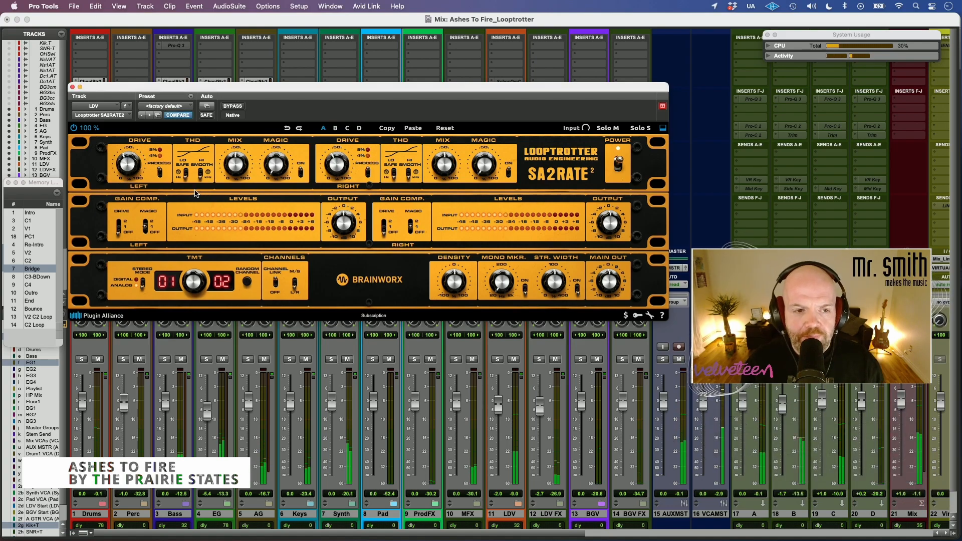
left_click_drag(125, 168, 124, 161)
left_click_drag(239, 167, 205, 191)
left_click_drag(132, 171, 131, 164)
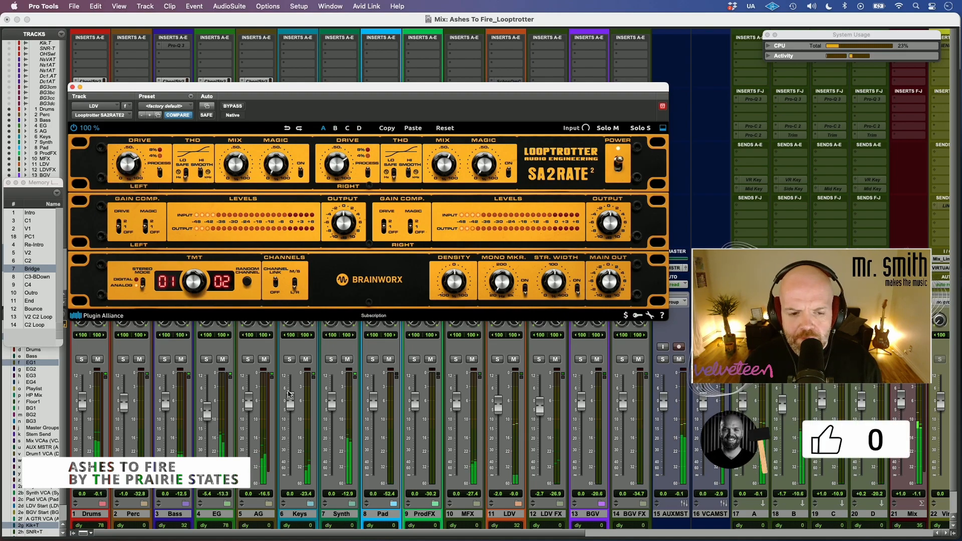
left_click_drag(290, 396, 290, 401)
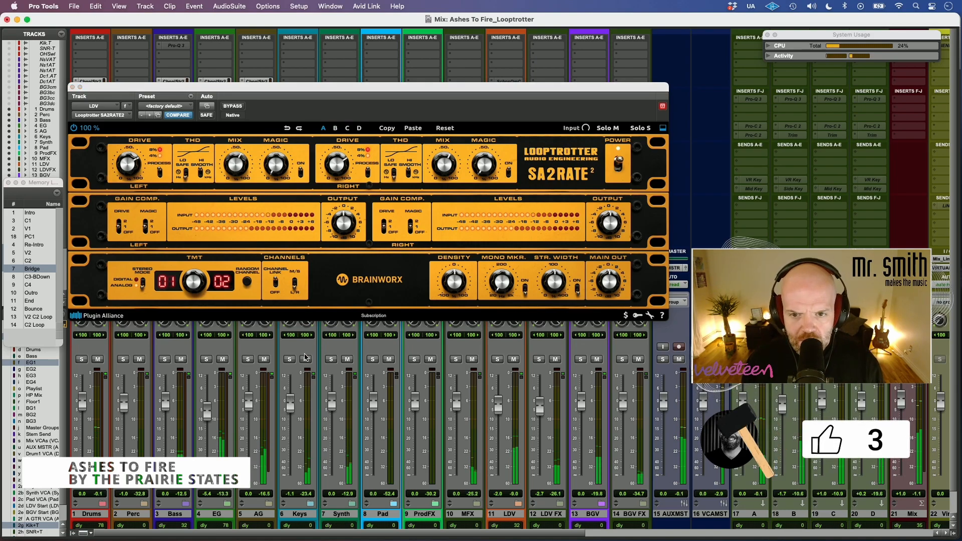
Sweep the left Magic and Mix on LDV, and reset the Mix to its default
left_click_drag(280, 166, 290, 125)
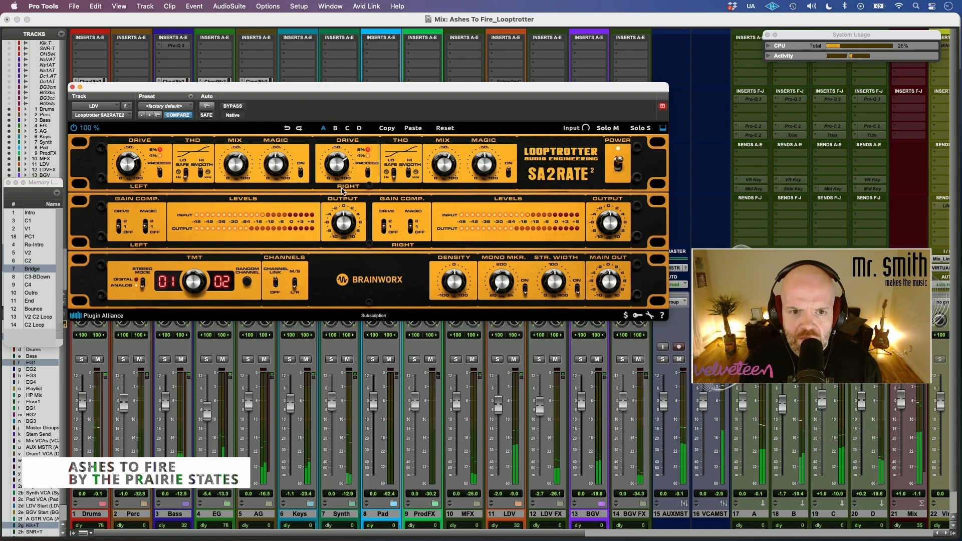
mouse_move(236, 164)
left_mouse_down()
mouse_move(246, 130)
mouse_move(241, 153)
left_mouse_up()
double_click(232, 160)
Raise the left Drive on LDV, and adjust the Density and the right low THD filter frequency
left_click_drag(123, 167, 146, 149)
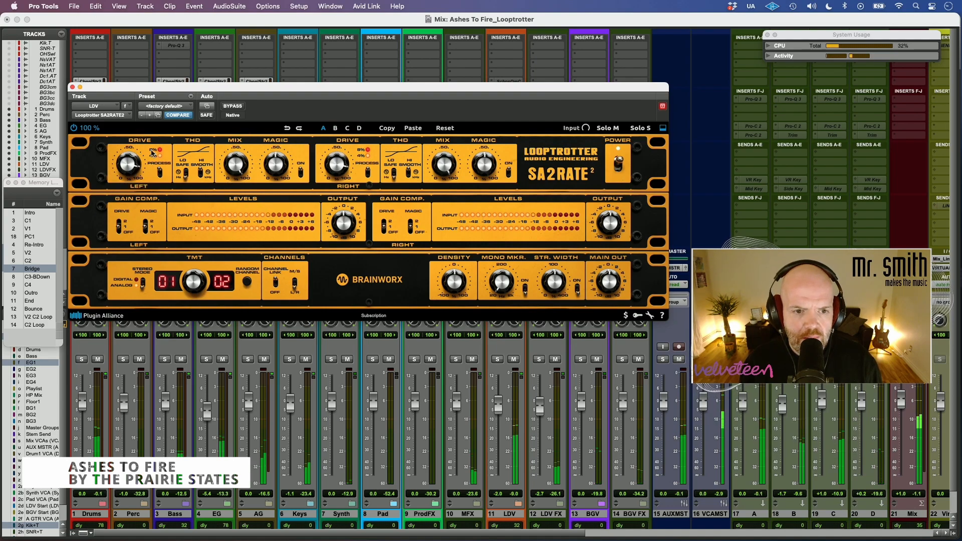
left_click_drag(446, 286, 457, 258)
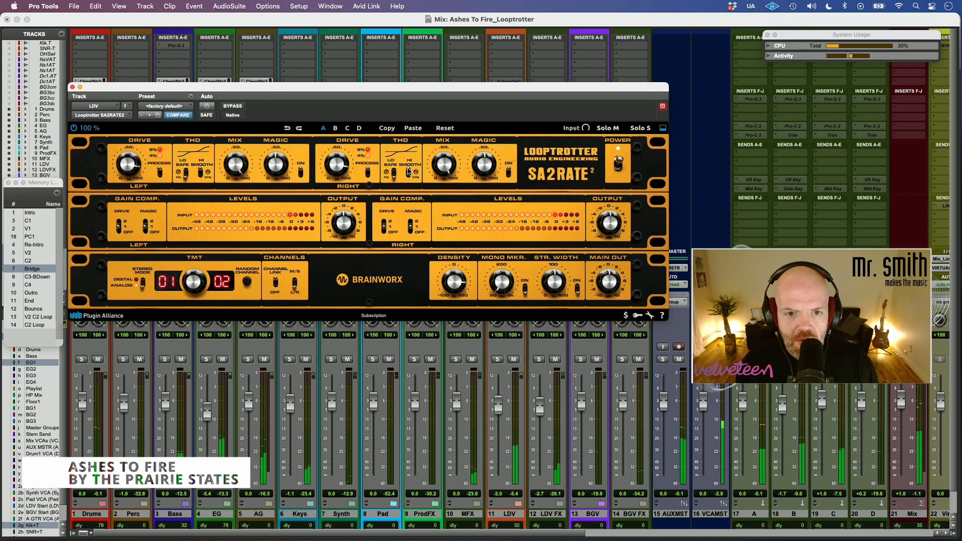
mouse_move(386, 179)
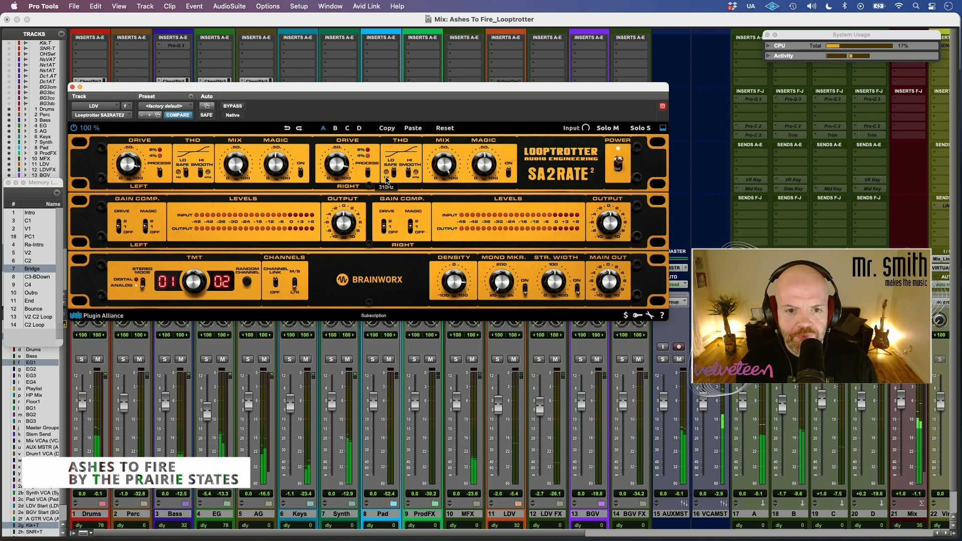
left_click_drag(386, 185, 383, 214)
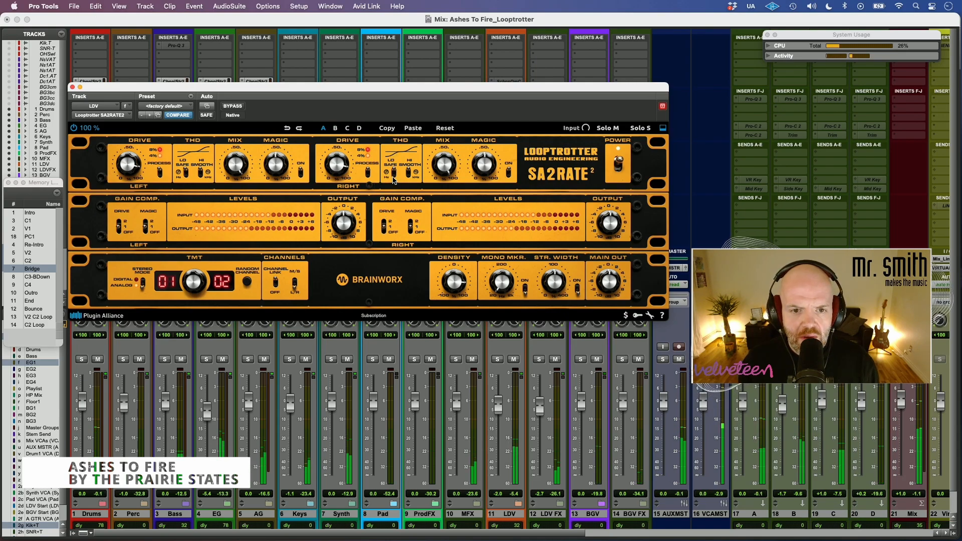
Sweep the right Drive on LDV down and partly back up, and adjust the left Magic
mouse_move(325, 186)
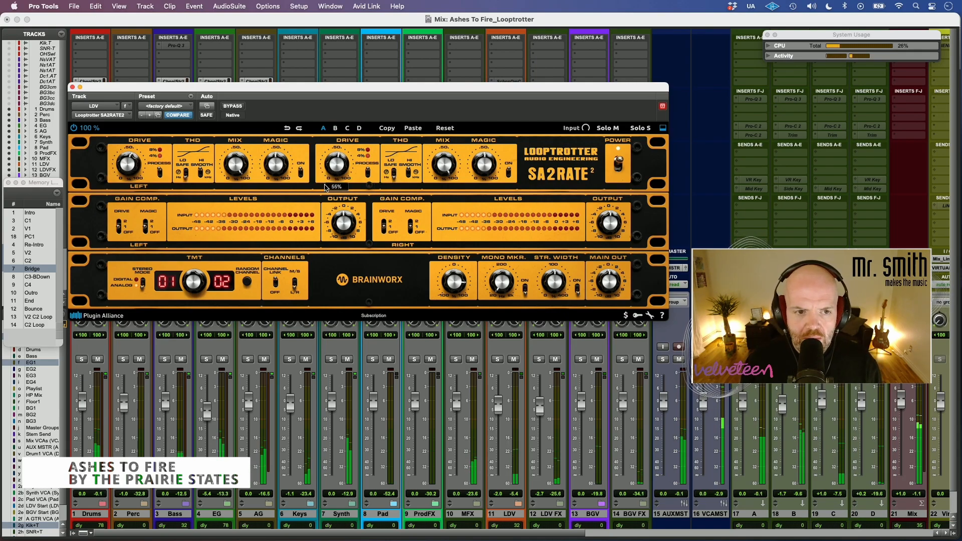
left_click_drag(326, 186, 318, 225)
left_click_drag(334, 181, 335, 176)
left_click_drag(276, 168, 275, 188)
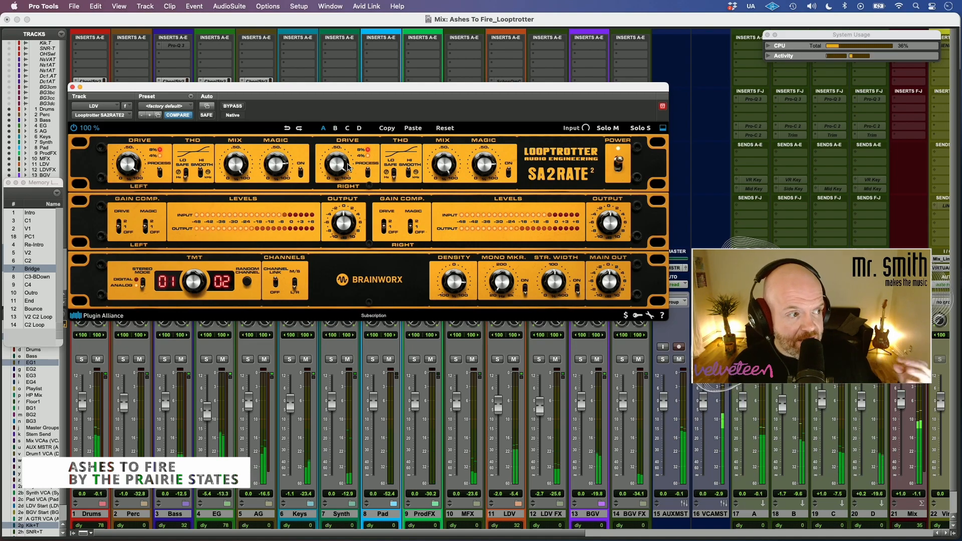
Compare the SA2RATE 2 on LDV with its power off and on
mouse_move(349, 167)
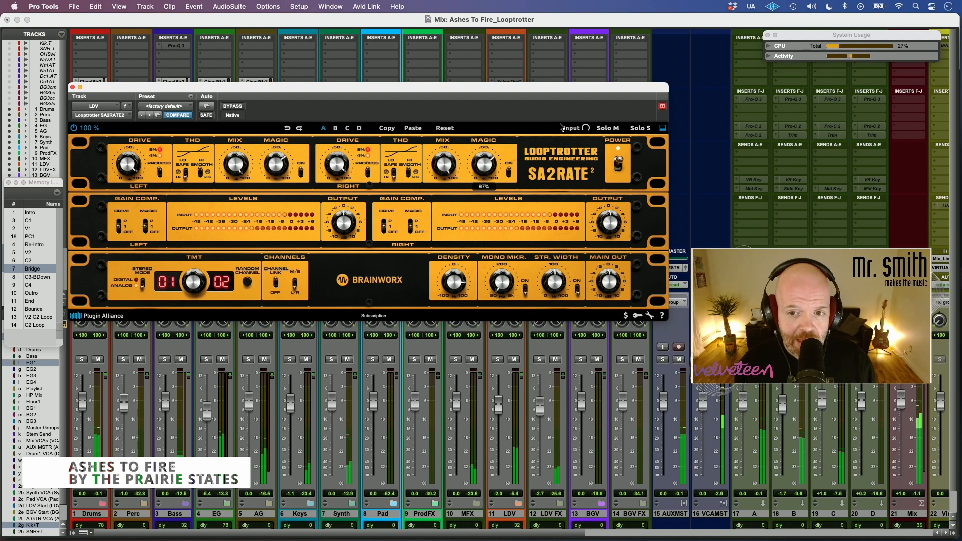
left_click(618, 165)
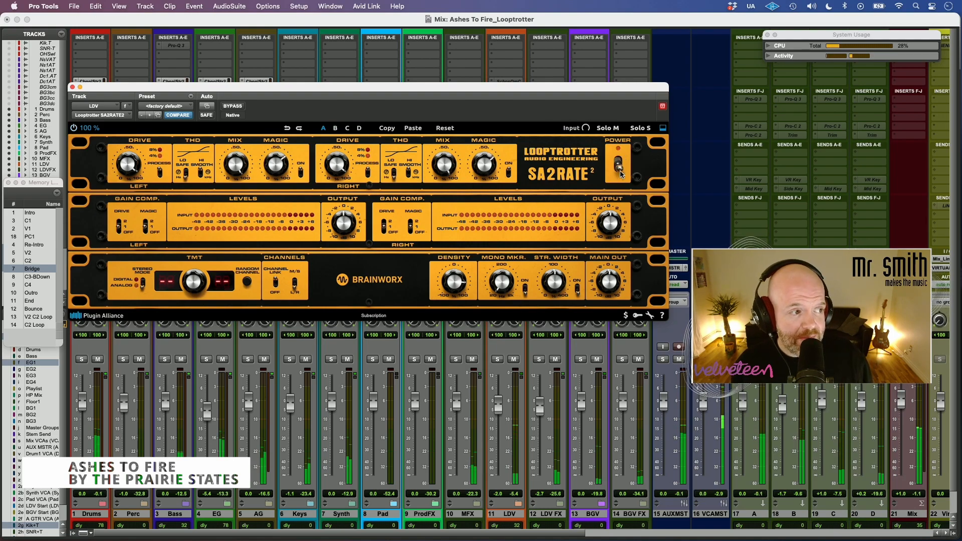
left_click(620, 169)
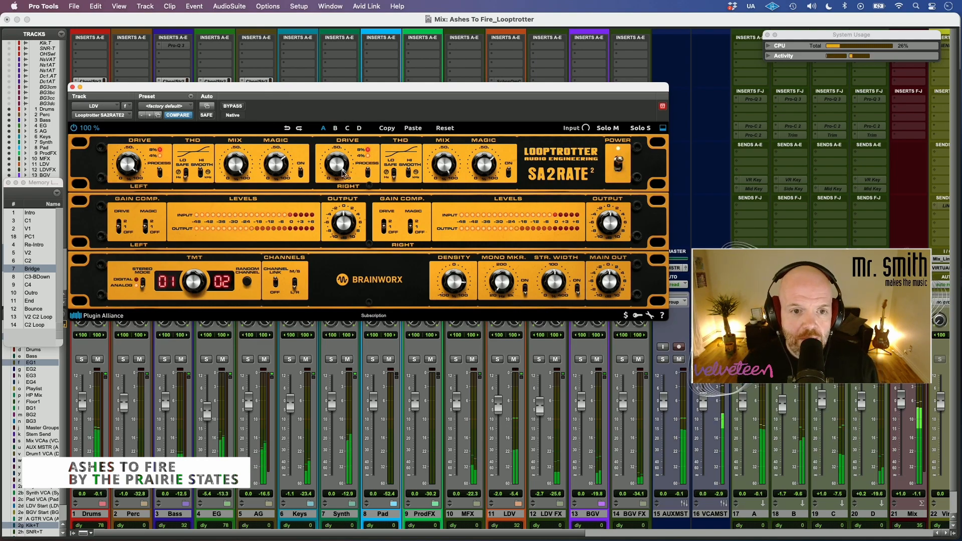
Adjust the right Mix on LDV, set the left Drive to 100%, and close the plugin window
mouse_move(426, 167)
left_mouse_down()
mouse_move(436, 188)
mouse_move(444, 171)
left_mouse_up()
left_click_drag(116, 179, 136, 165)
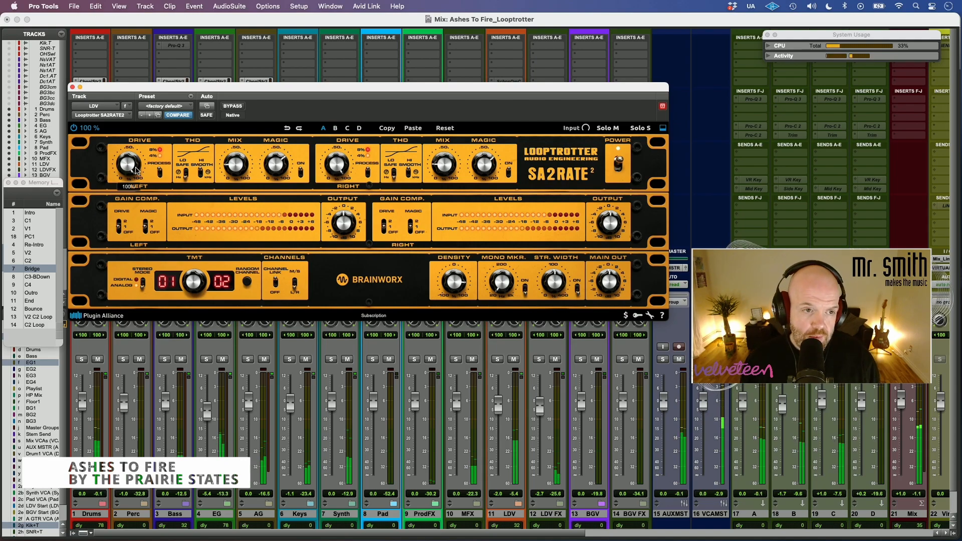
left_click(73, 87)
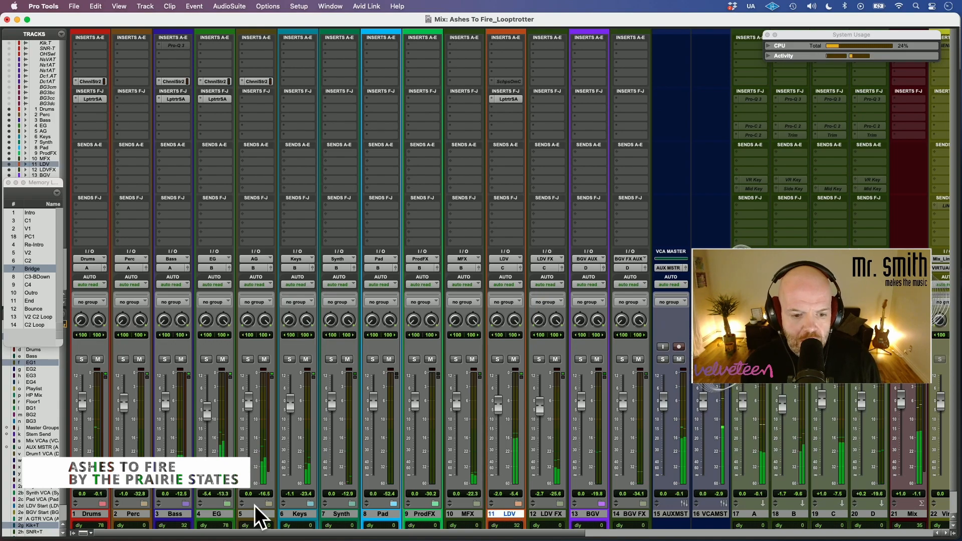
Select the tracks from Drums through LDV and toggle bypass on all their SA2RATE 2 inserts together to compare
left_click(99, 518, "shift")
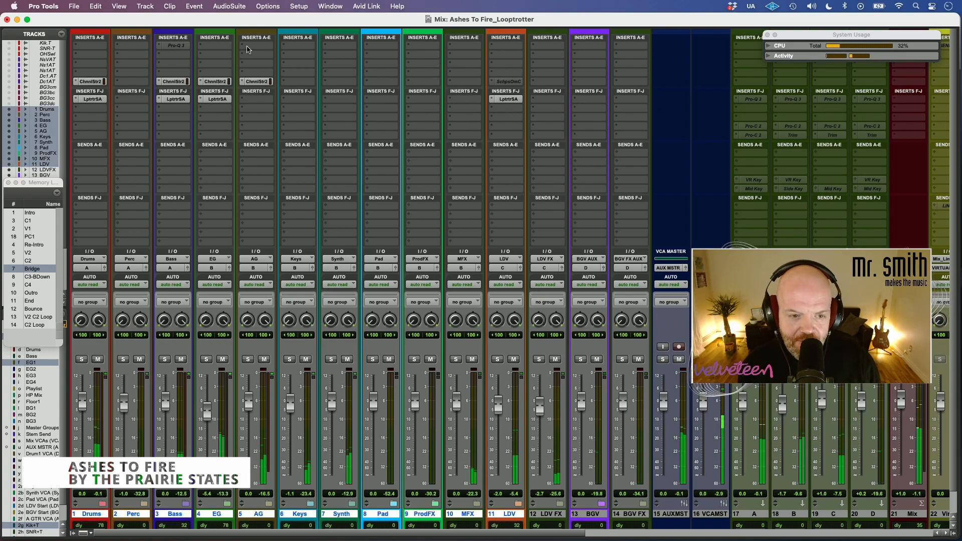
left_click(220, 101, "alt+shift+super")
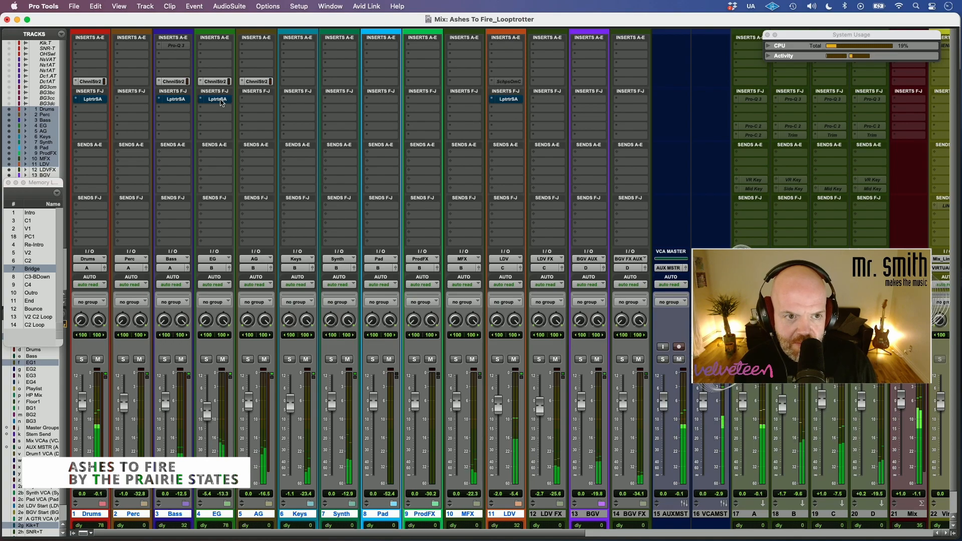
left_click(220, 100, "alt+super")
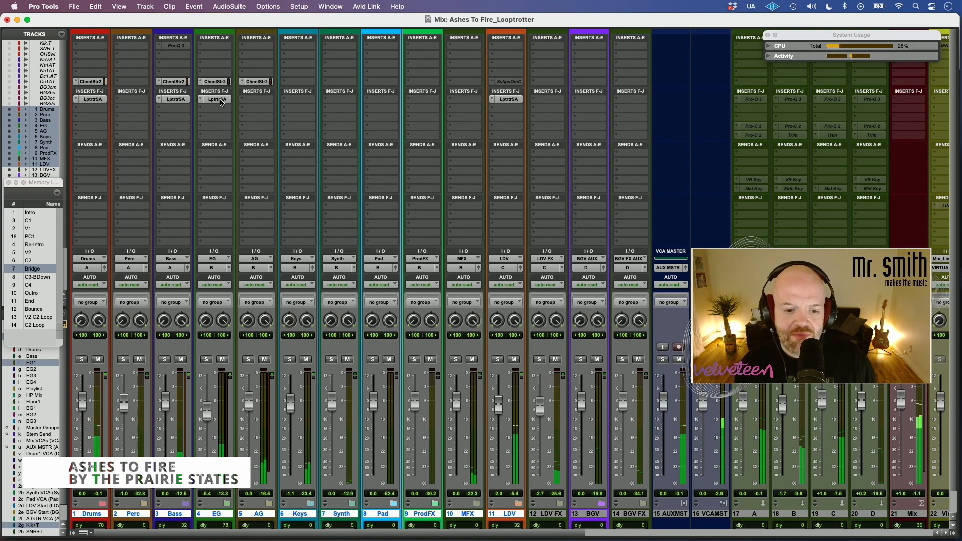
left_click(220, 99, "alt+super")
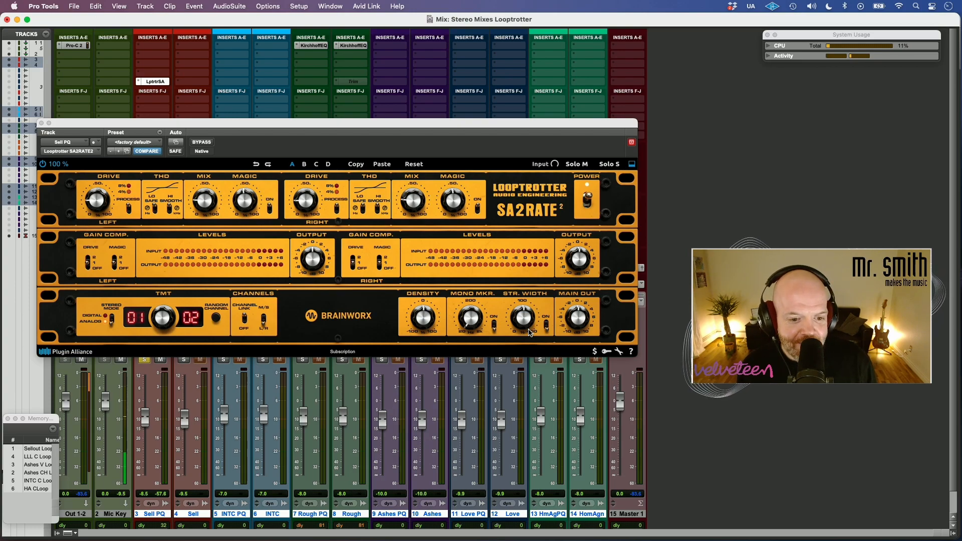
Recall the Sellout Loop memory location in the Stereo Mixes session
key("KP_Decimal")
key("KP_1")
key("KP_Decimal")
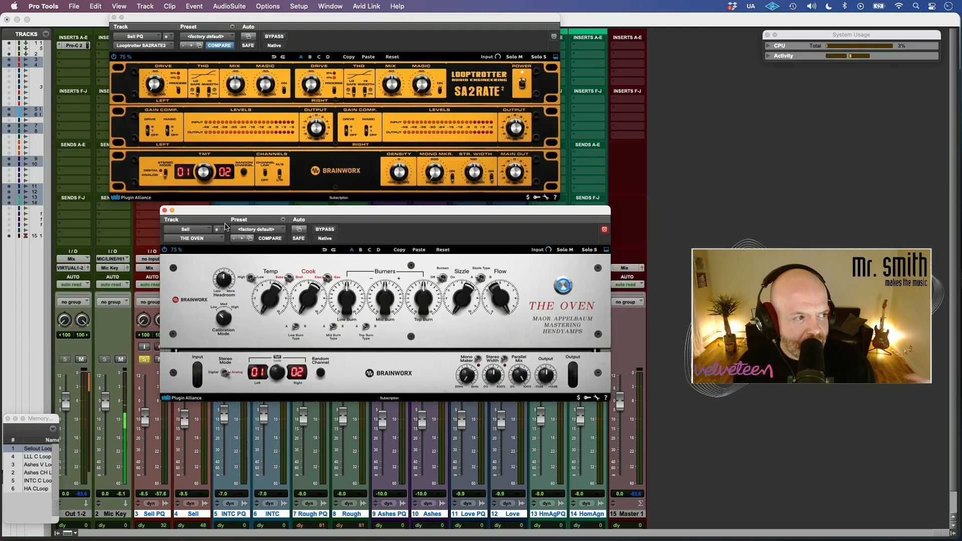
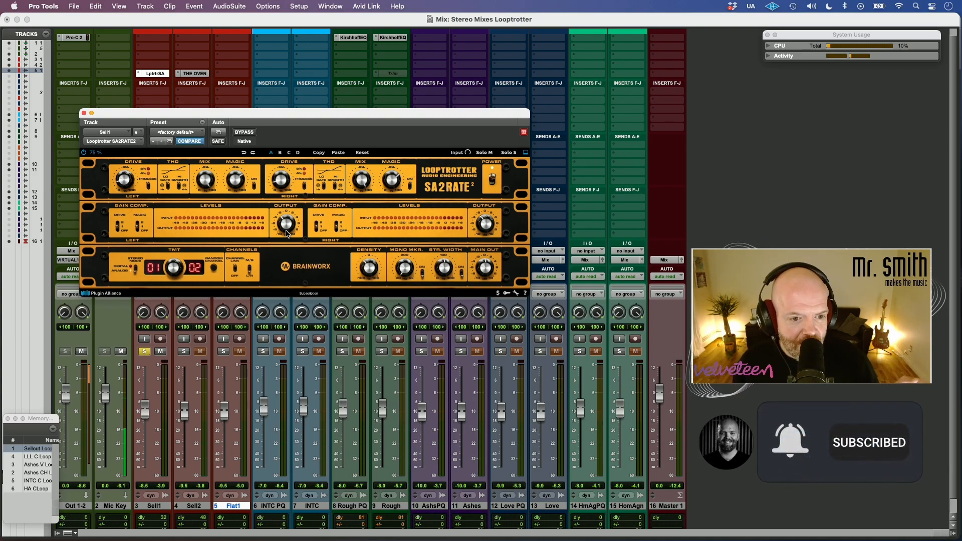
Solo Flat1, move it ahead of the Sell1 track, and solo Sell1 instead
left_click(224, 353)
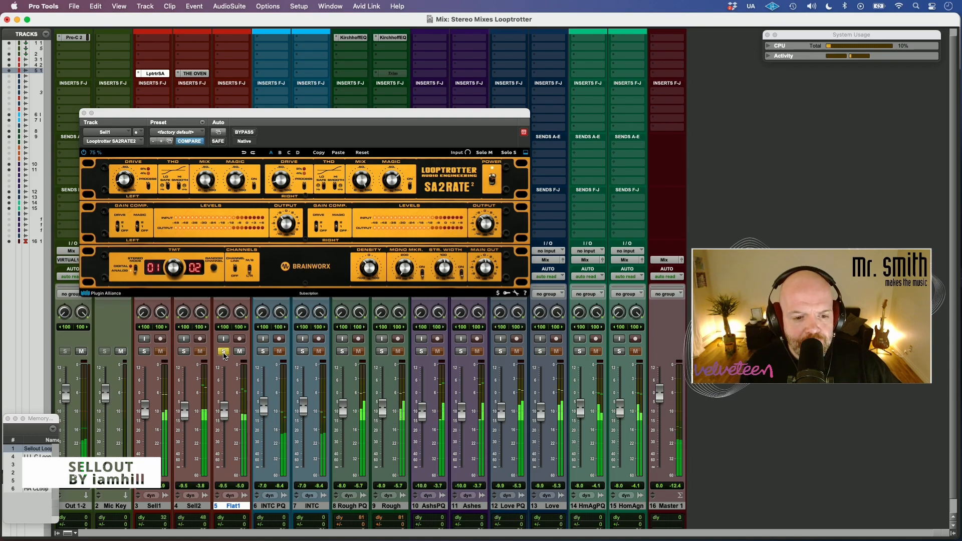
left_click_drag(236, 507, 155, 509)
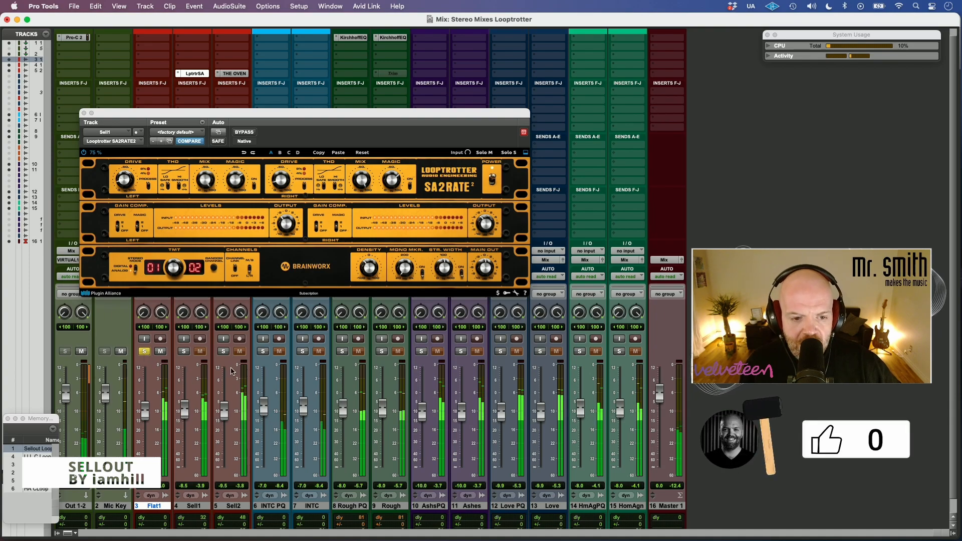
left_click(185, 351)
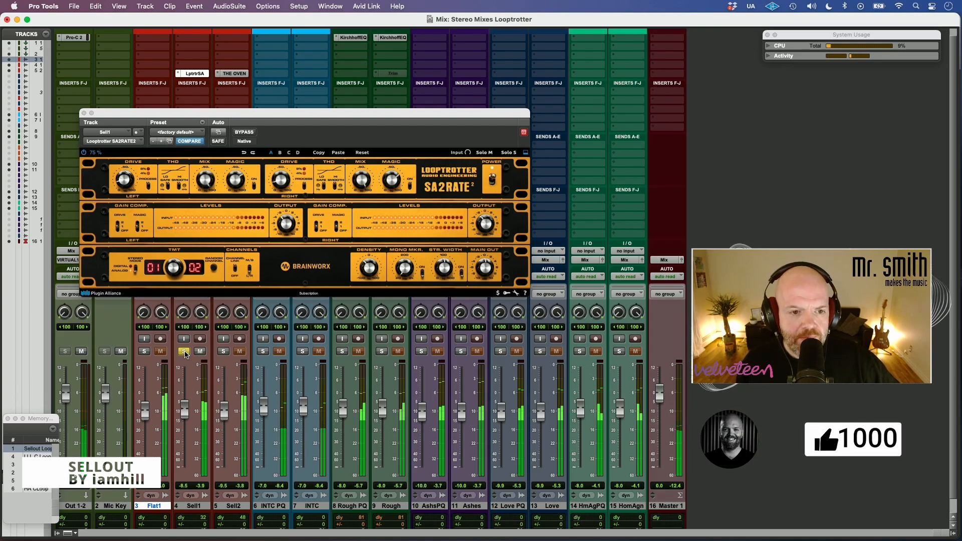
Show The Oven from Sell2 together with the SA2RATE 2 from Sell1, and close both plugin windows
left_click(243, 75)
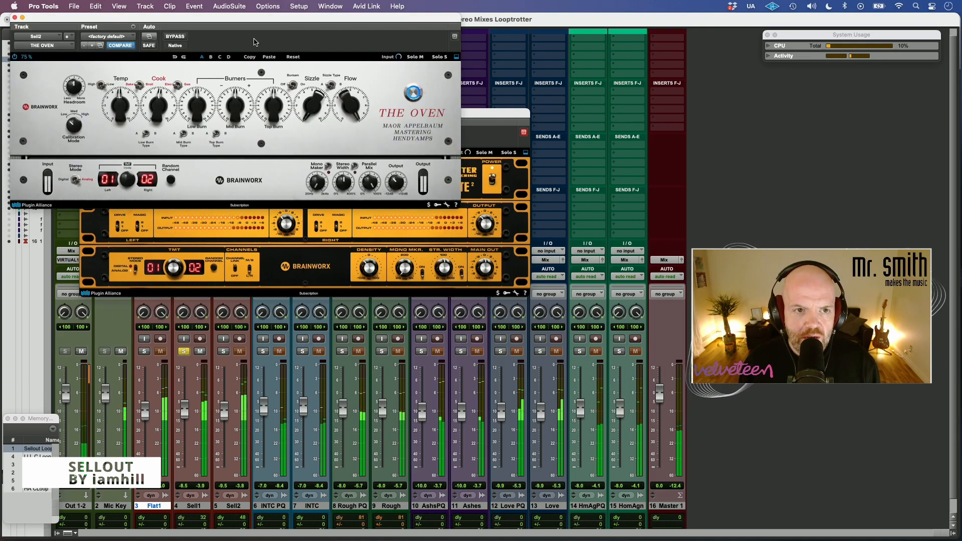
left_click_drag(254, 26, 466, 255)
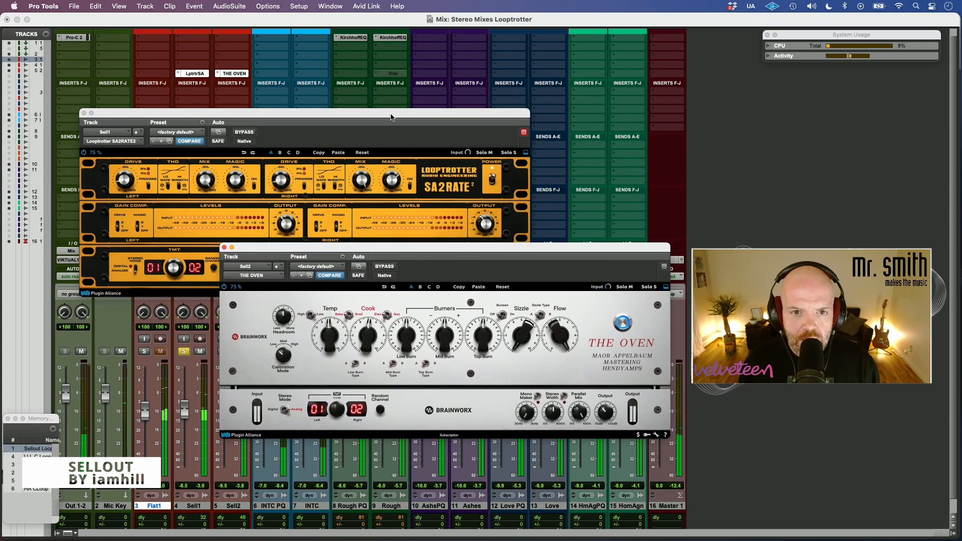
left_click_drag(406, 151, 399, 116)
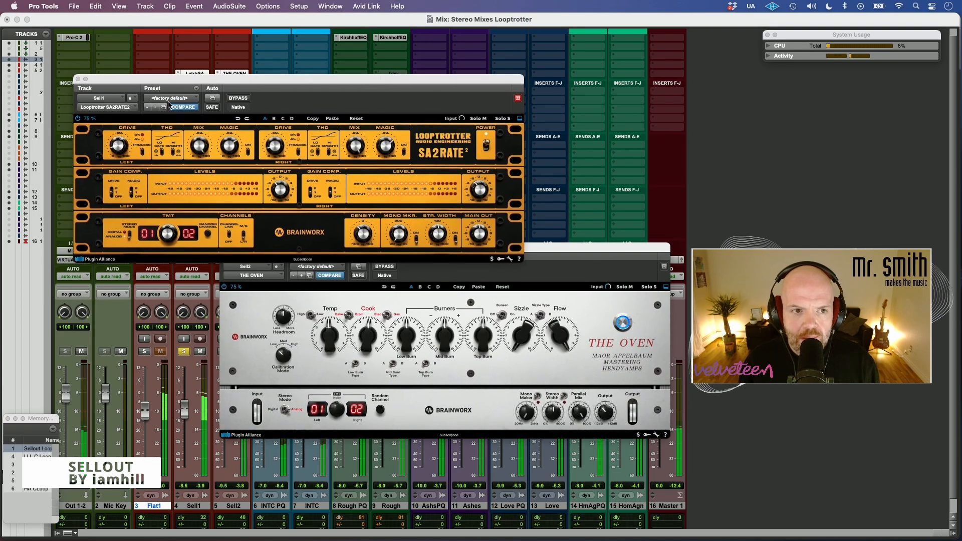
left_click(79, 79)
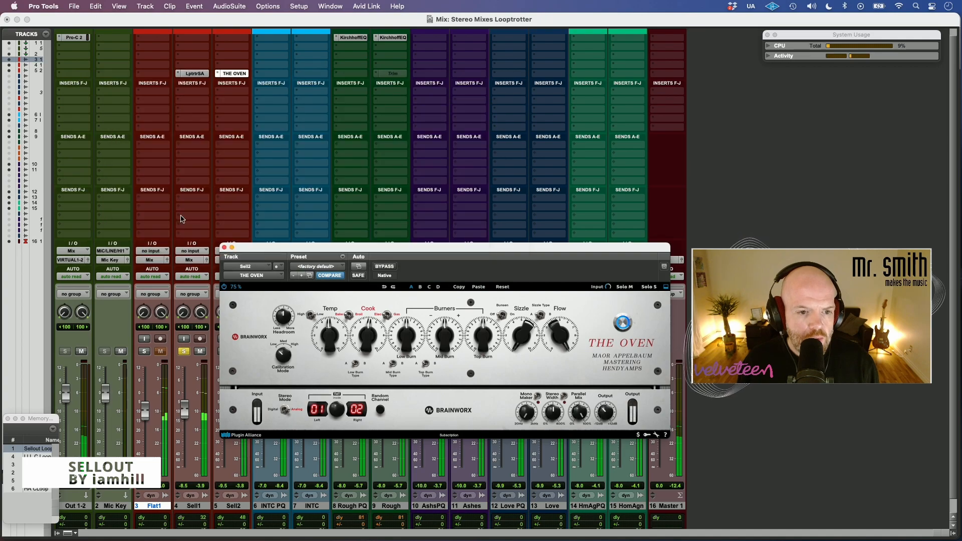
left_click(223, 248)
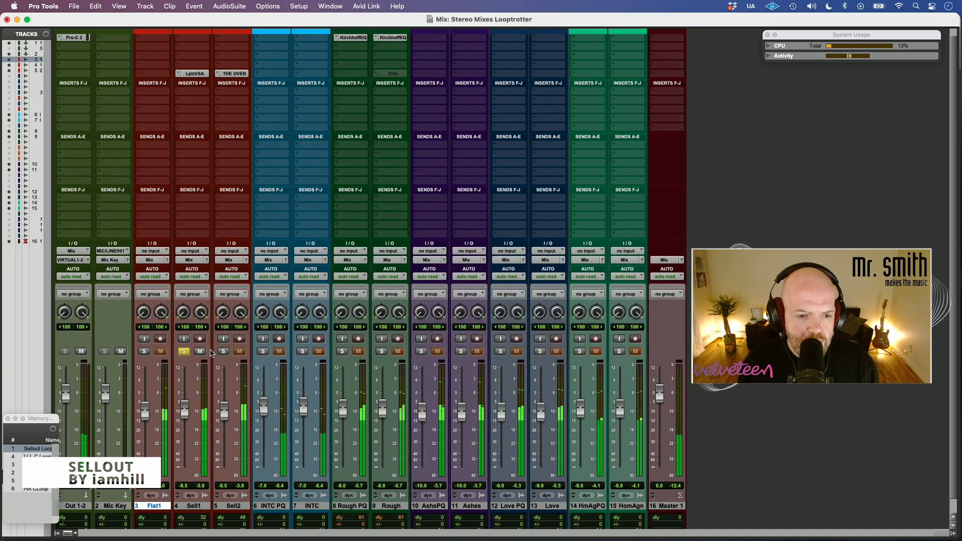
Alternate the solo between Sell2 and Sell1 to compare The Oven with the SA2RATE 2, finishing on Sell2
left_click(226, 351)
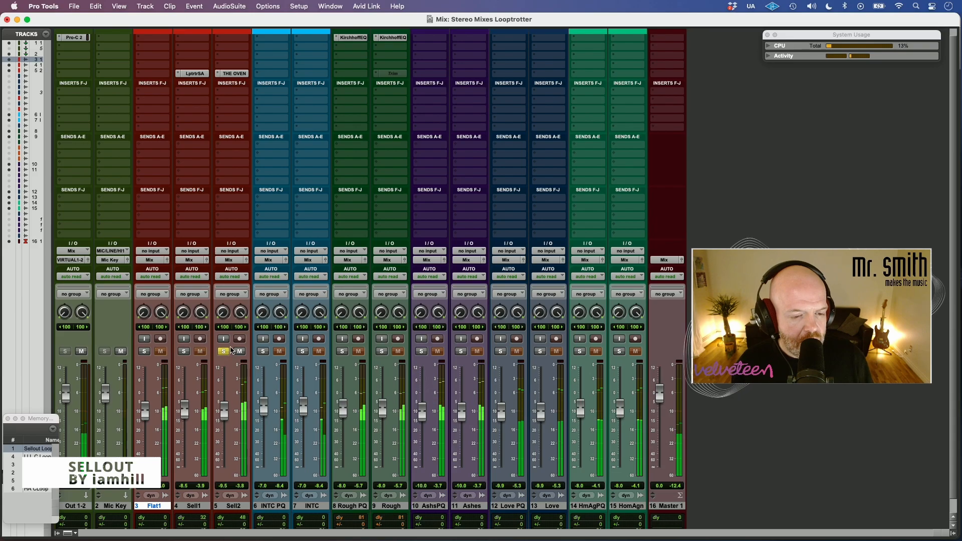
left_click(185, 351)
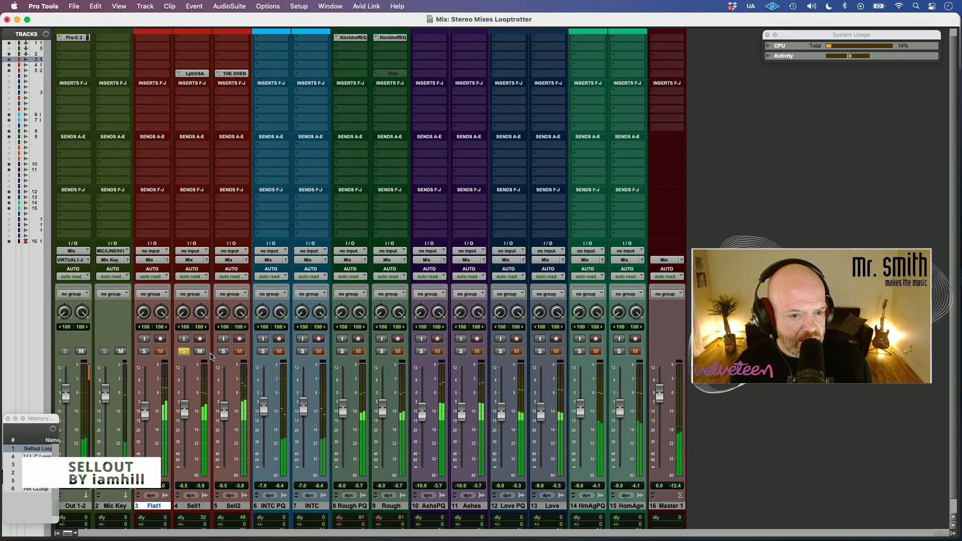
left_click(228, 353)
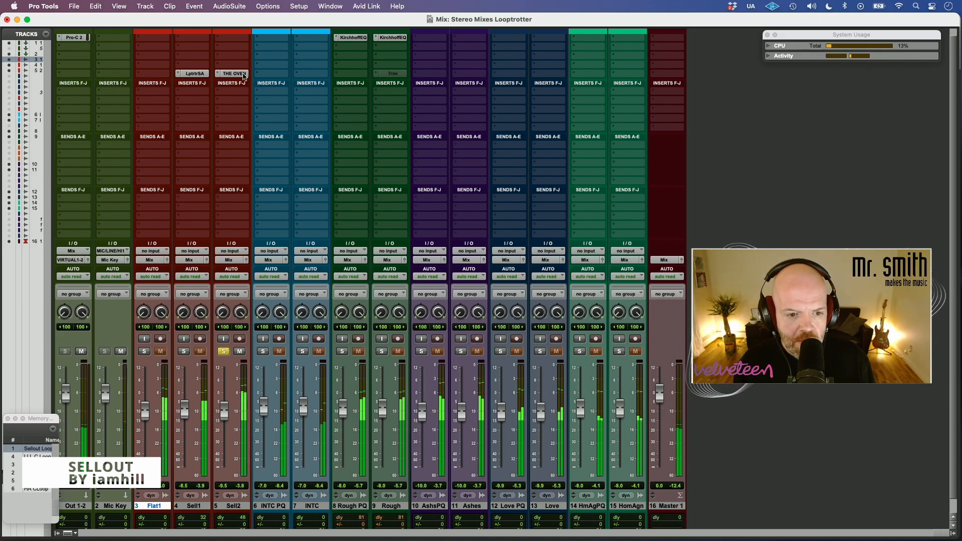
left_click(187, 354)
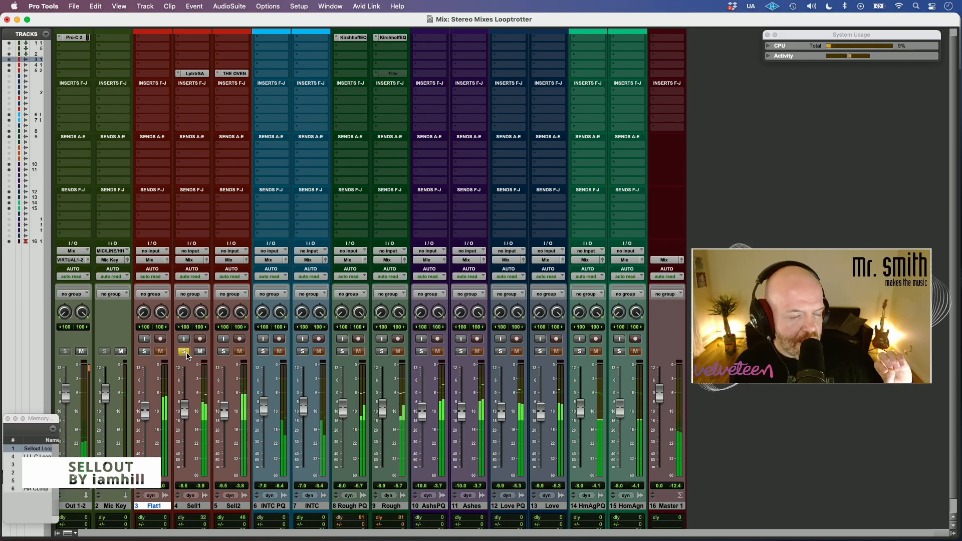
left_click(223, 351)
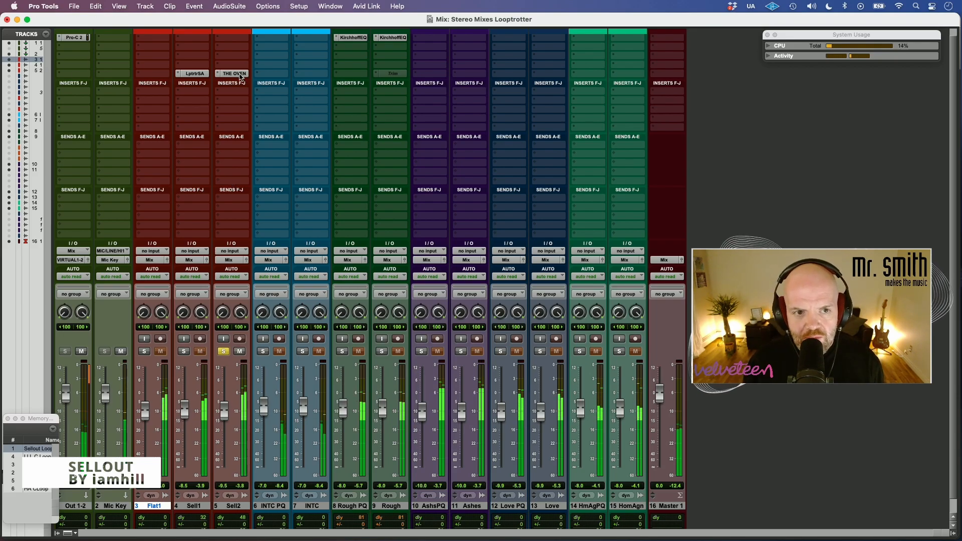
Adjust the Cook and Temp of The Oven on Sell2, and trim its Output slightly
left_click(242, 76)
left_click_drag(217, 185, 219, 172)
left_click_drag(185, 167, 210, 164)
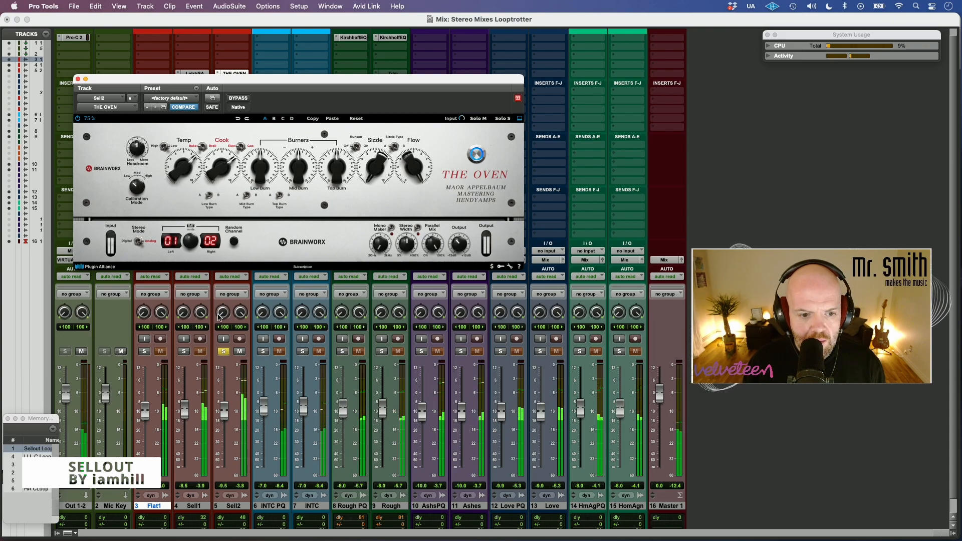
left_click_drag(468, 251, 462, 252)
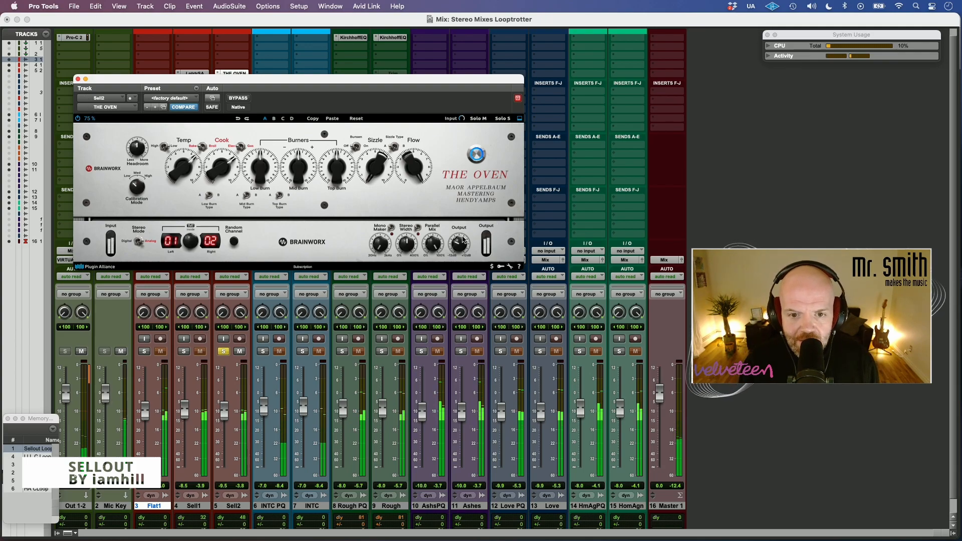
Compare Flat1, Sell1 and Sell2 in solo with The Oven closed, and set the Sell2 fader to -8.5 dB
left_click(144, 351)
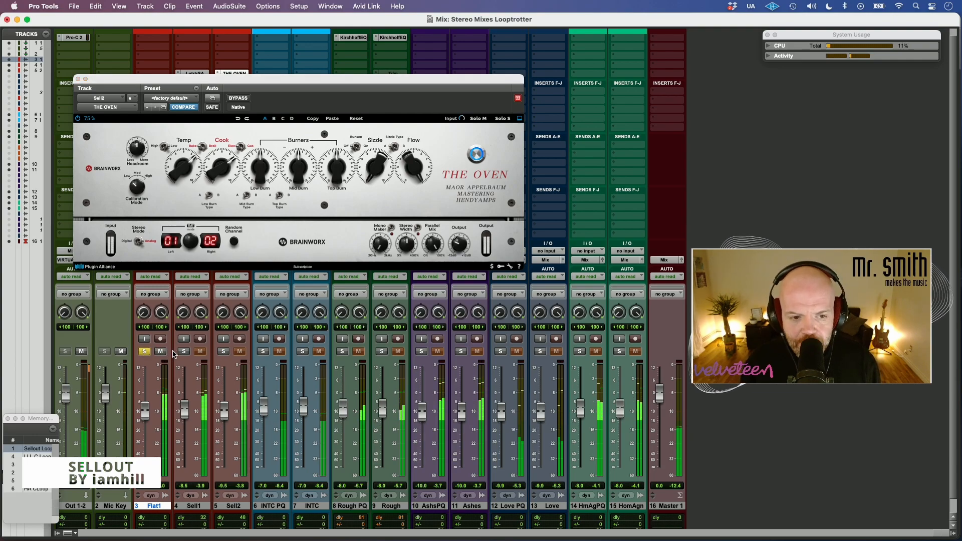
left_click(78, 79)
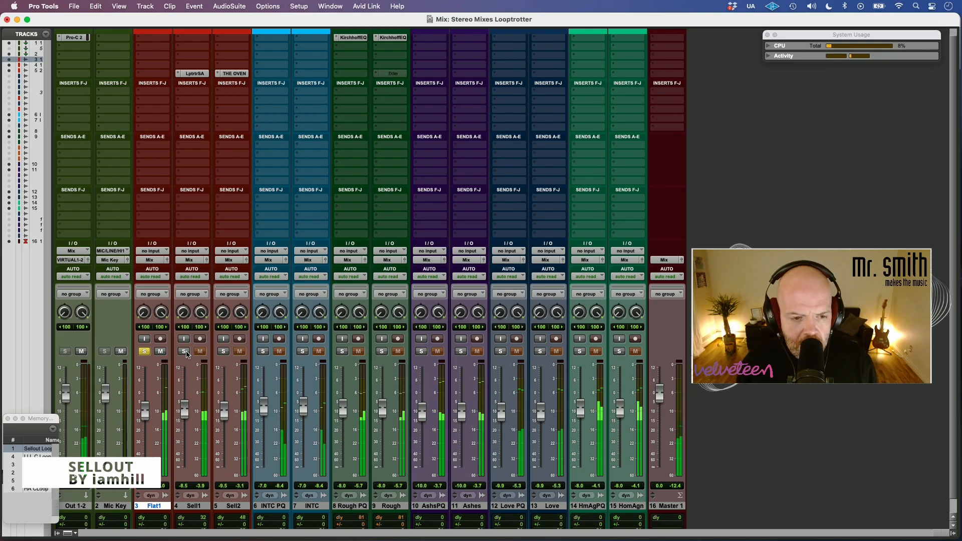
left_click(184, 351)
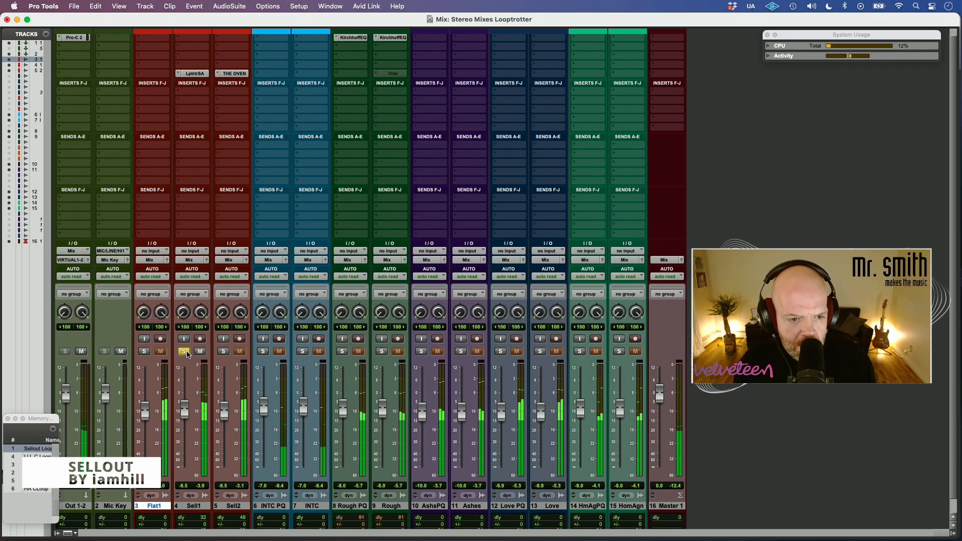
left_click(223, 351)
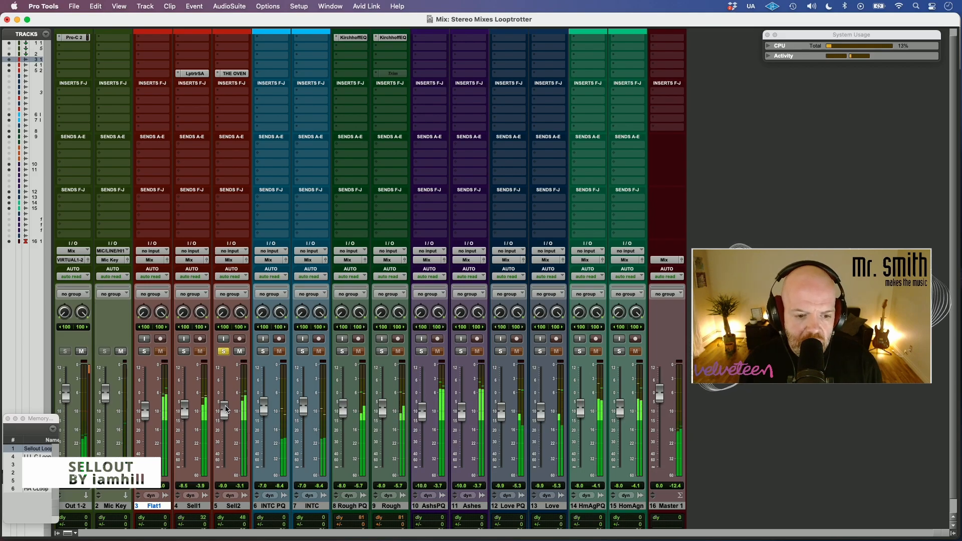
left_click_drag(227, 410, 230, 404)
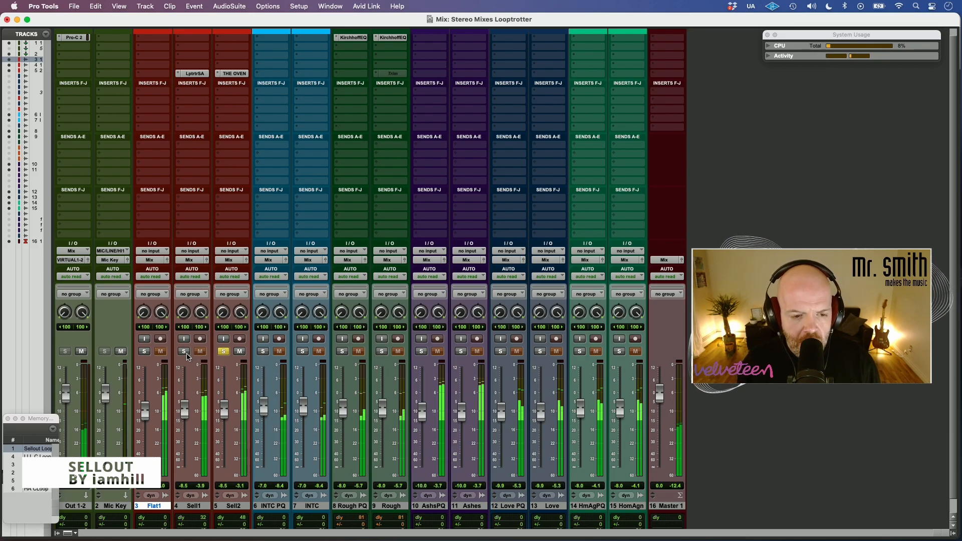
Solo Sell1, Sell2 and Flat1 in turn to compare them, and open the SA2RATE 2 on Sell1
left_click(185, 352)
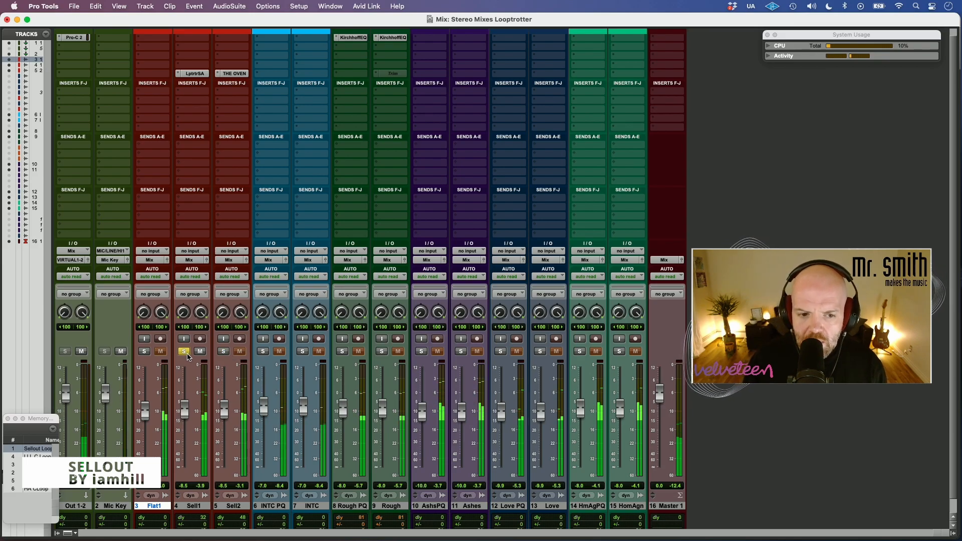
left_click(224, 353)
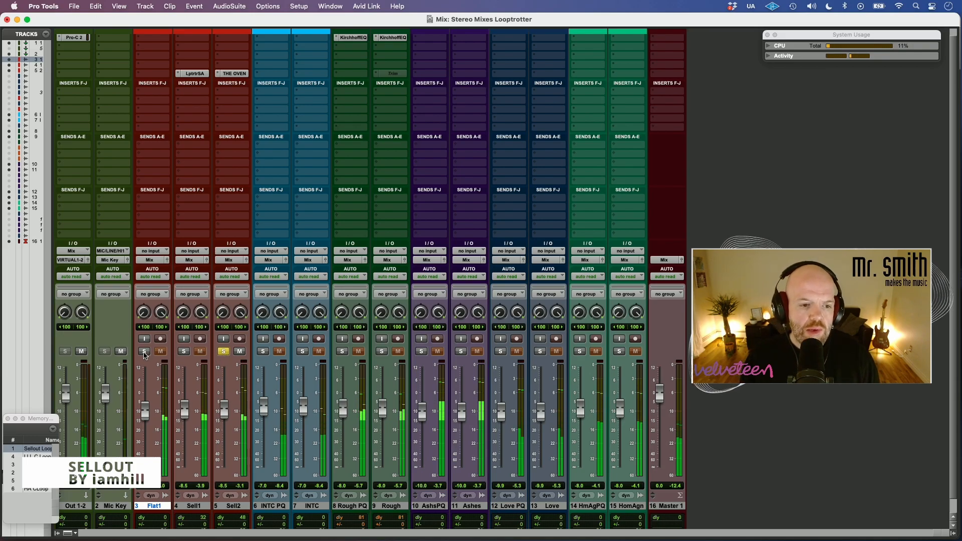
left_click(144, 352)
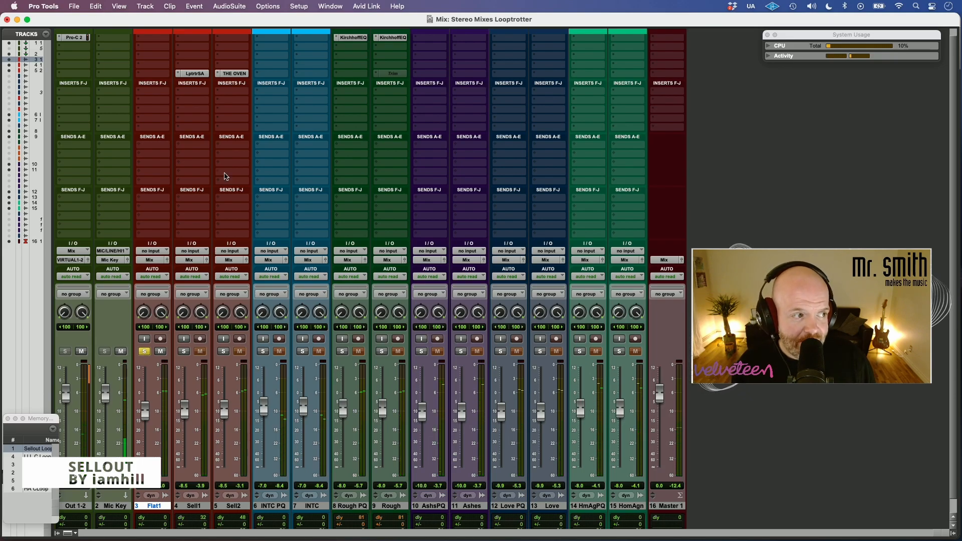
left_click(203, 73)
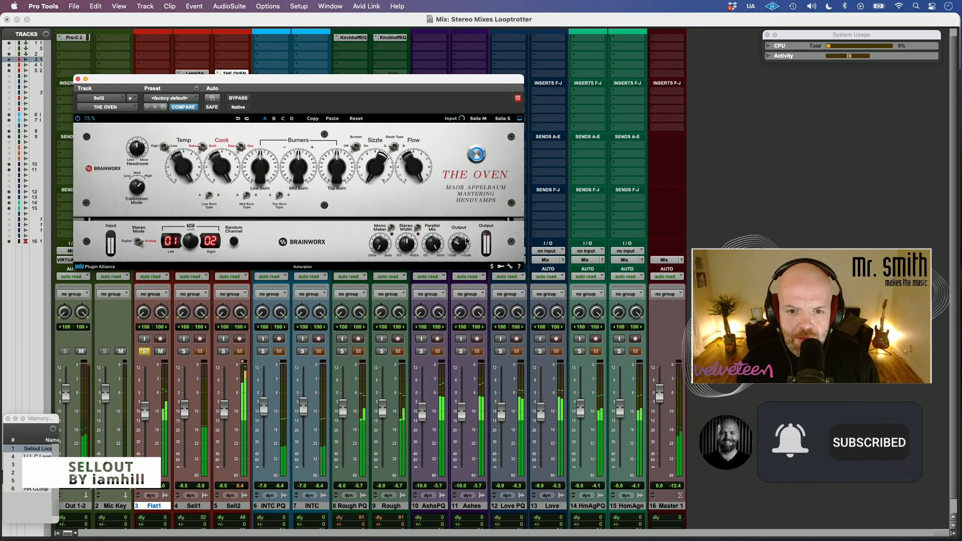
Trim the Output of The Oven slightly on Sell2 while Flat1 plays in solo
mouse_move(464, 248)
scroll(464, 249, "down", 4)
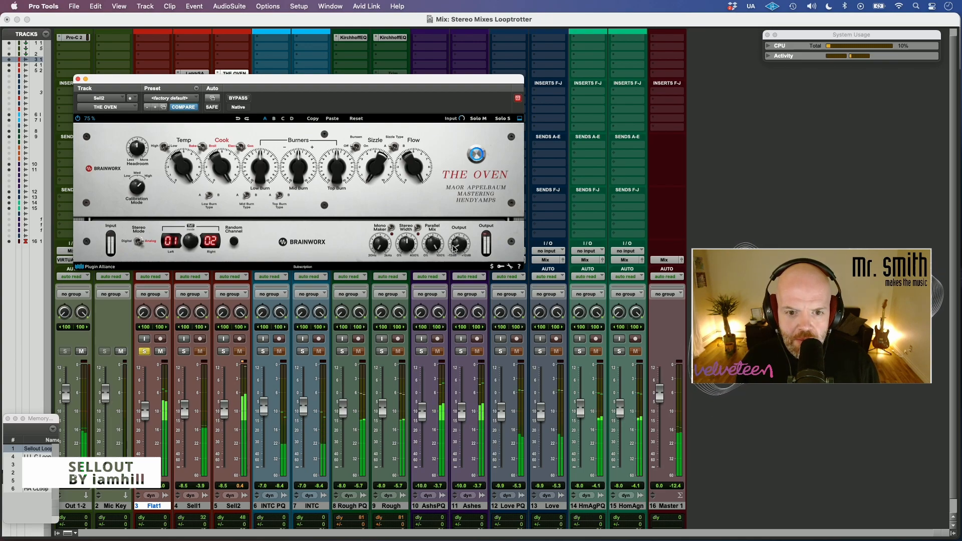
scroll(462, 251, "down", 2)
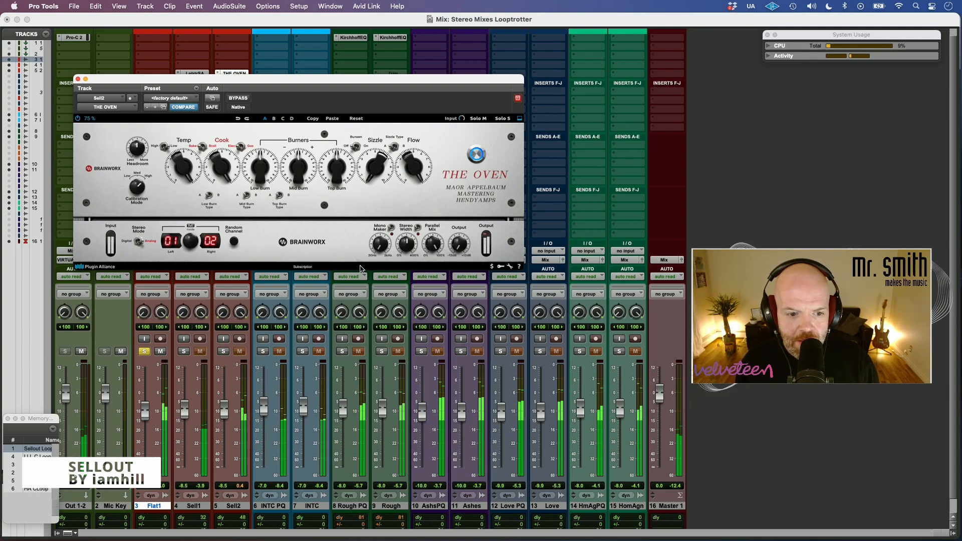
Solo Sell1, check its SA2RATE 2 settings and close the plugin, and switch the solo to Sell2
left_click(189, 353)
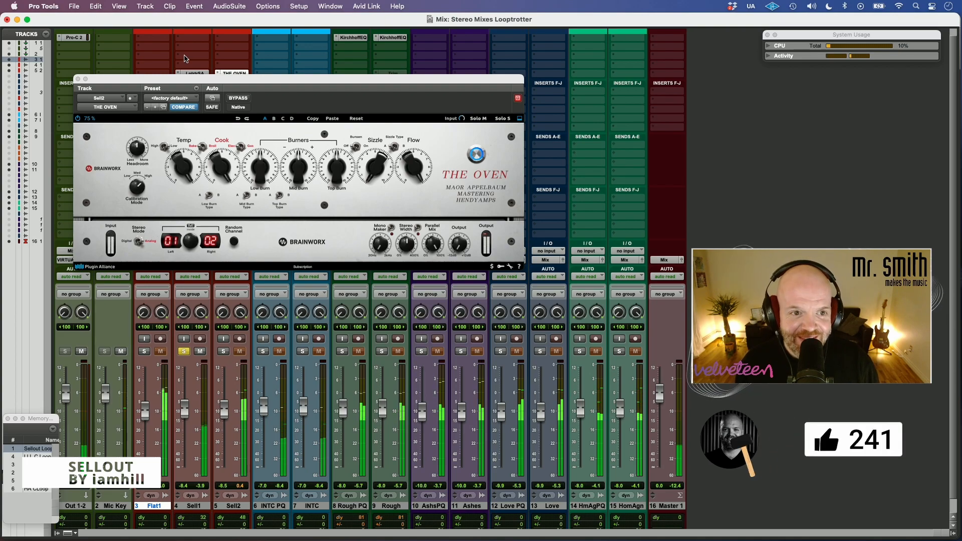
left_click(195, 74)
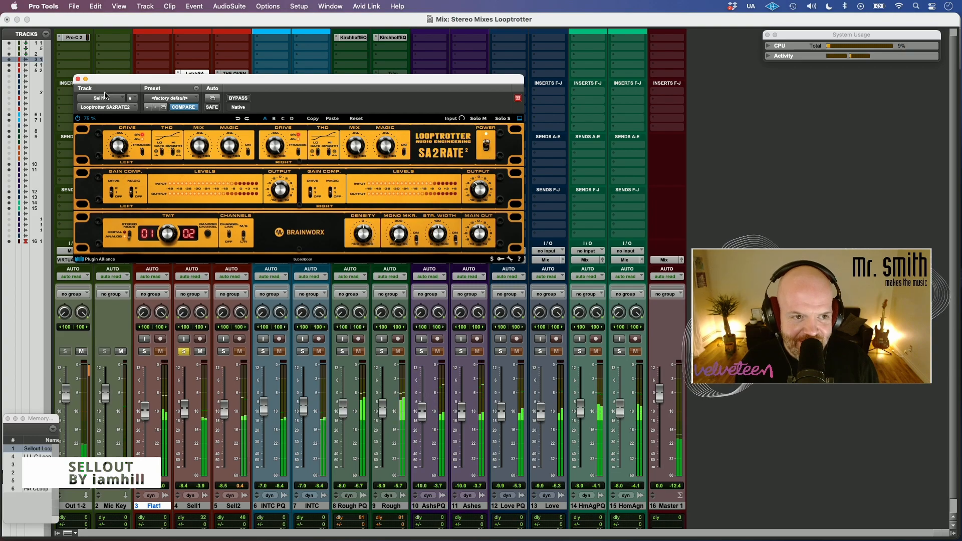
left_click(78, 79)
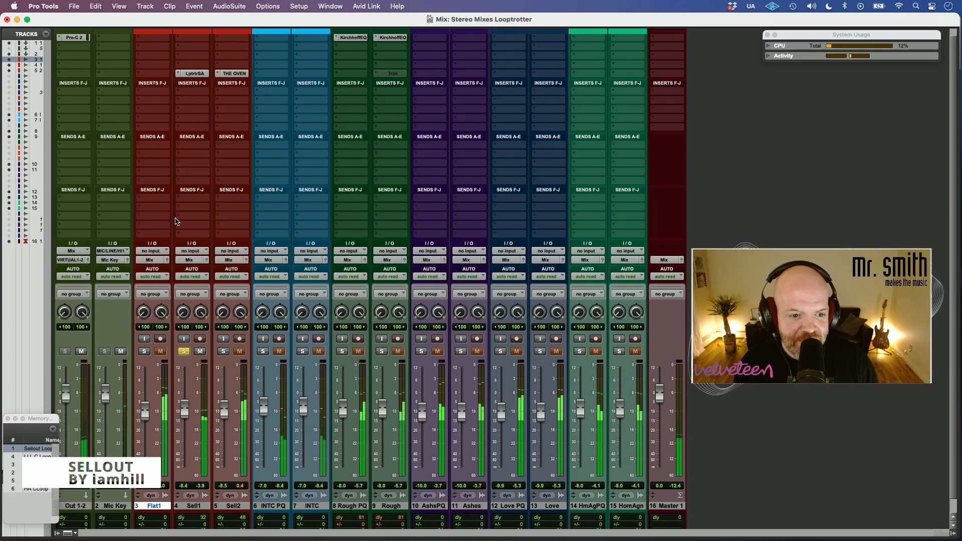
left_click(224, 352)
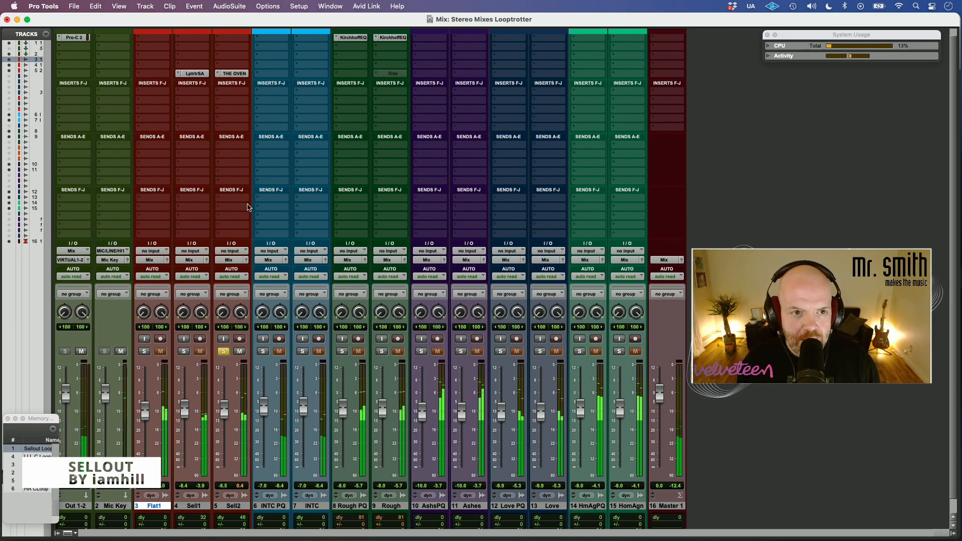
Open The Oven on Sell2 and adjust its Headroom by ear
left_click(235, 74)
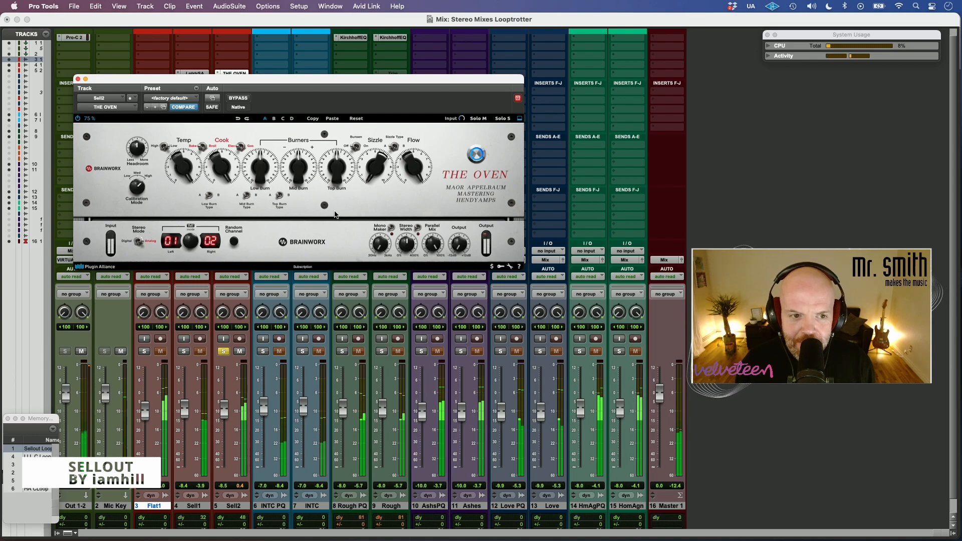
left_click_drag(138, 150, 132, 180)
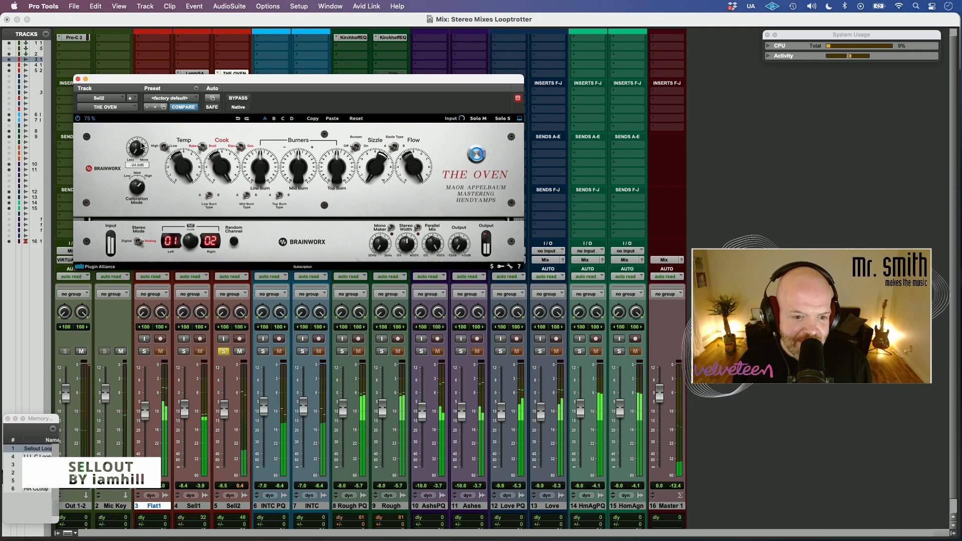
scroll(141, 145, "up", 4)
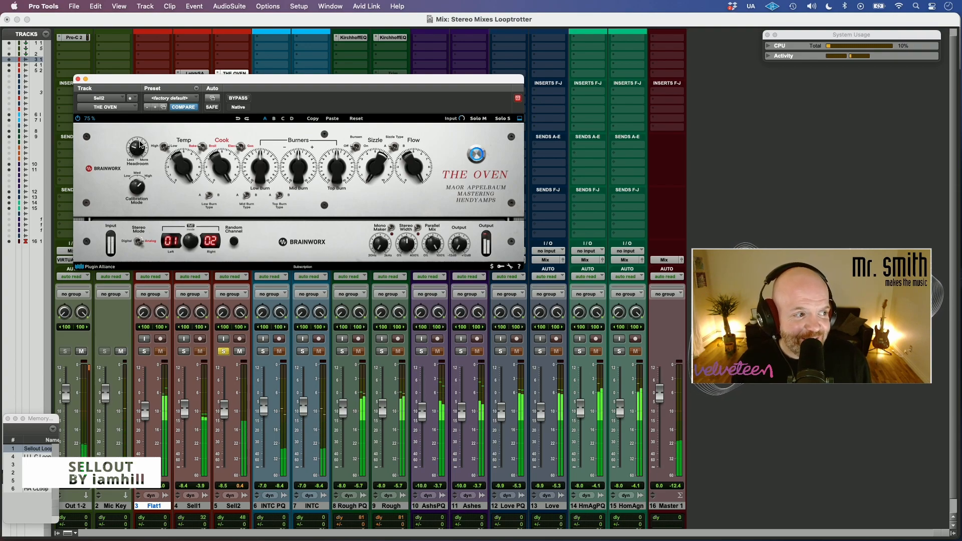
left_click_drag(141, 144, 142, 145)
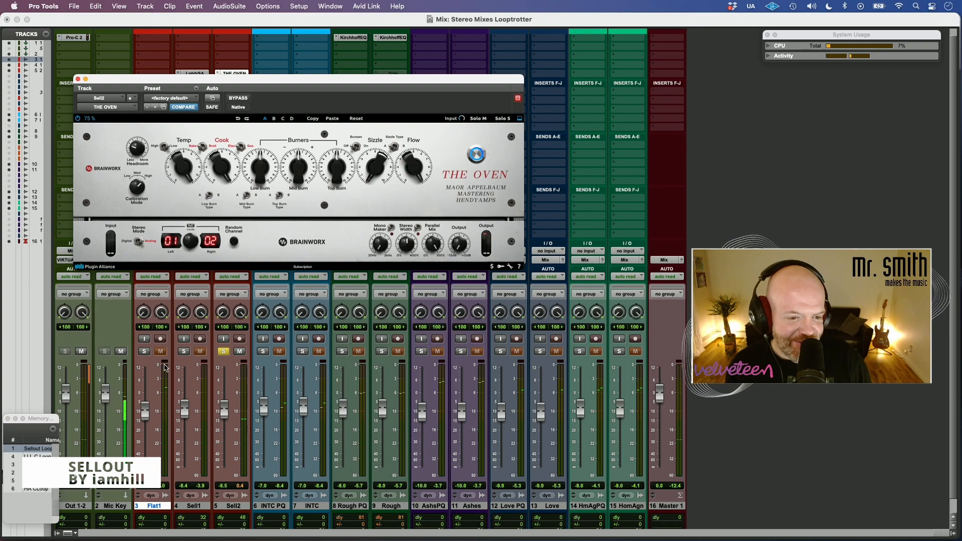
Compare Flat1, Sell1 and Sell2 in solo with The Oven closed, finishing on Flat1
left_click(145, 352)
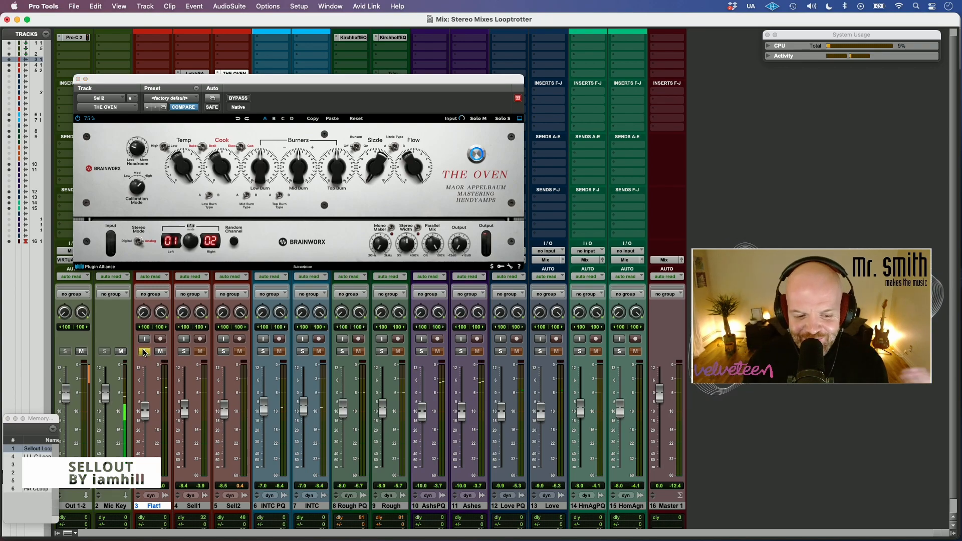
key("super+w")
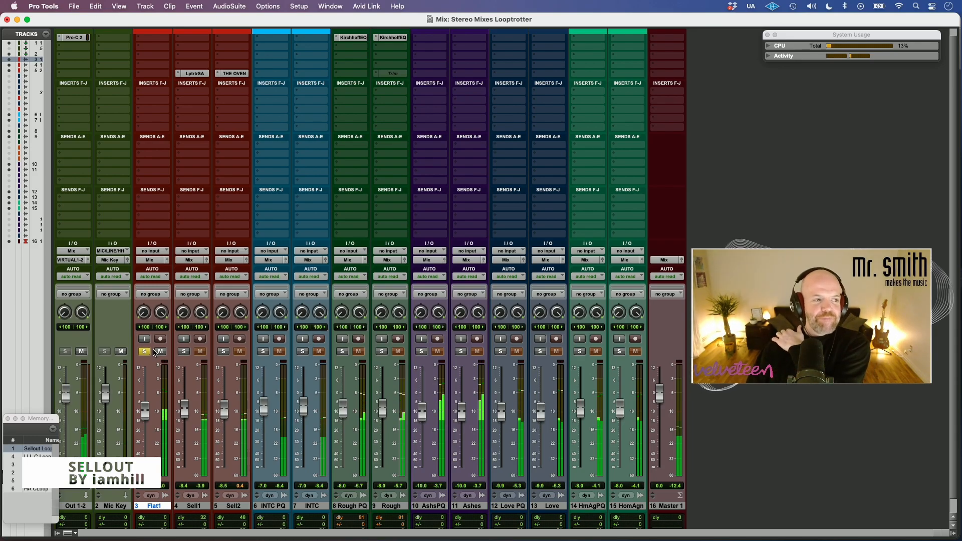
left_click(183, 352)
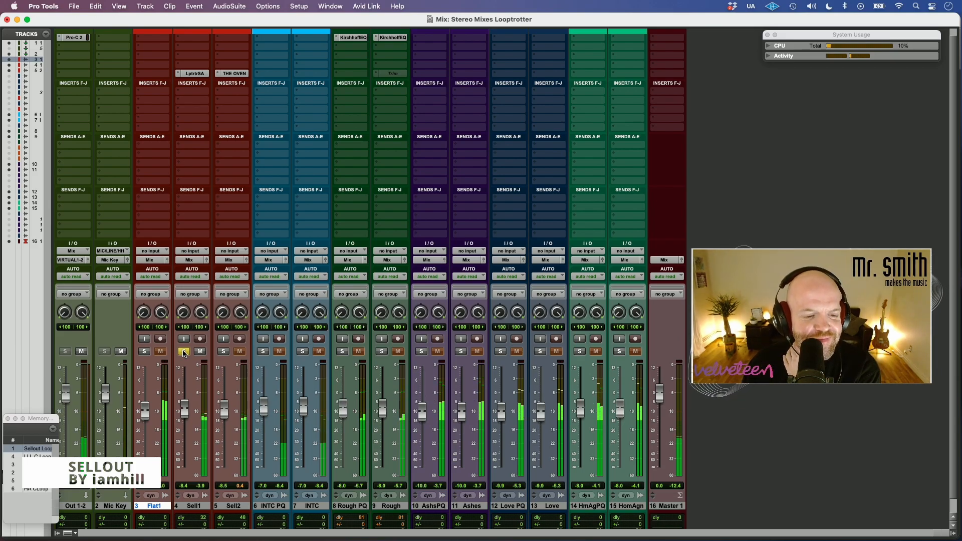
left_click(224, 352)
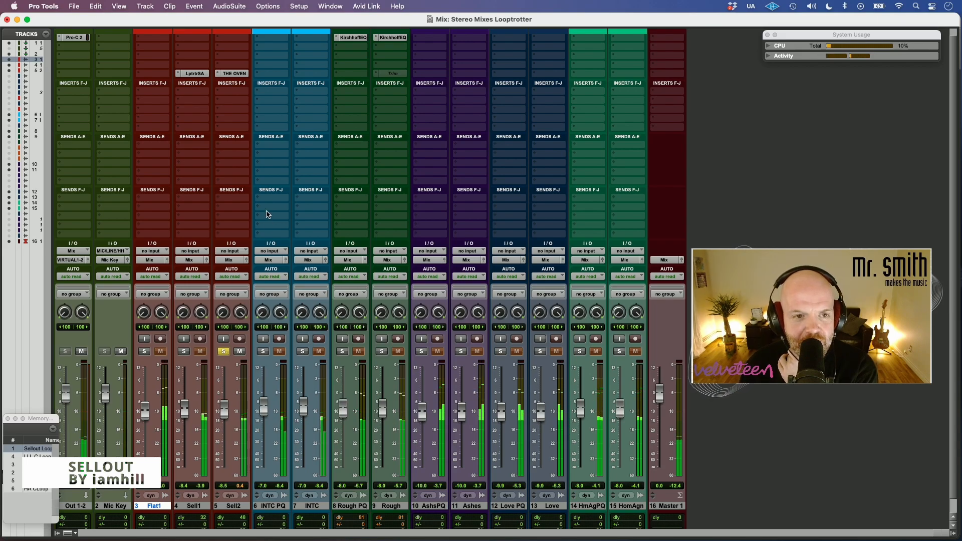
left_click(185, 351)
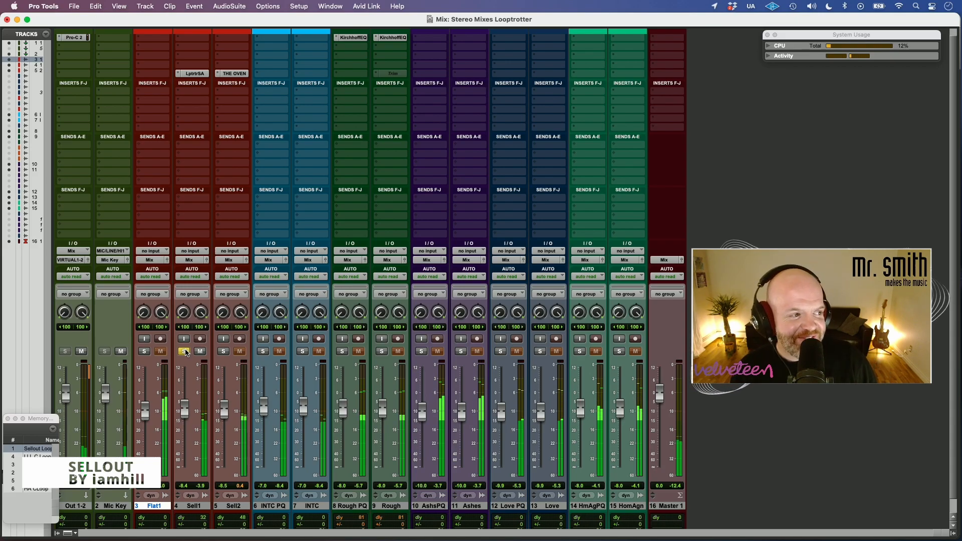
left_click(144, 351)
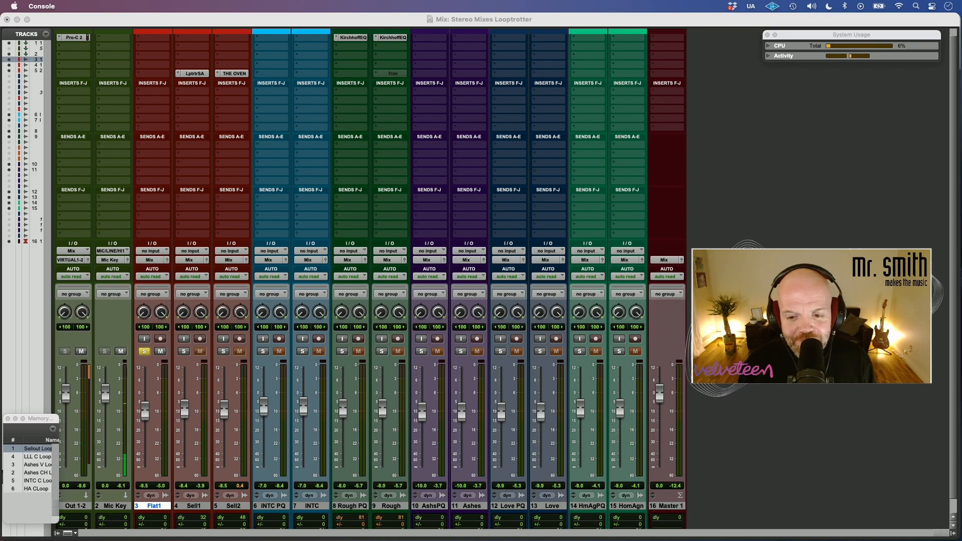
Bring up the SA2RATE 2 on Sell1 and try the left channel's THD Hi Smooth and Drive gain compensation switches
left_click(452, 124)
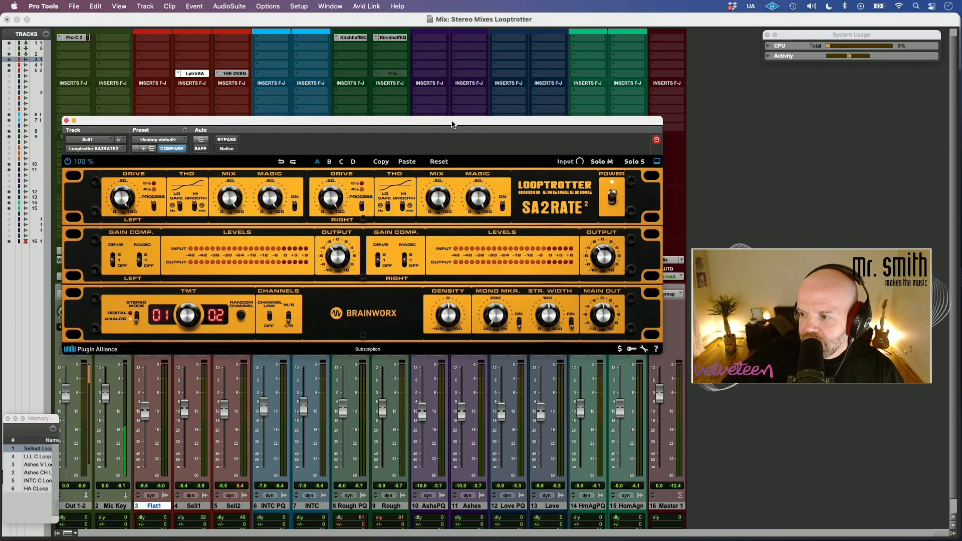
left_click(166, 141)
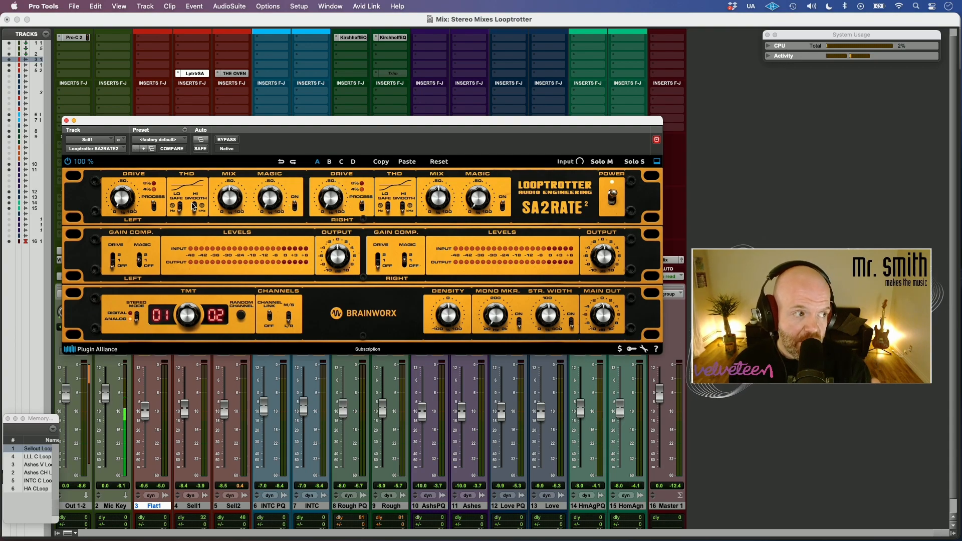
mouse_move(202, 206)
left_mouse_down()
mouse_move(191, 236)
mouse_move(206, 205)
mouse_move(199, 222)
left_mouse_up()
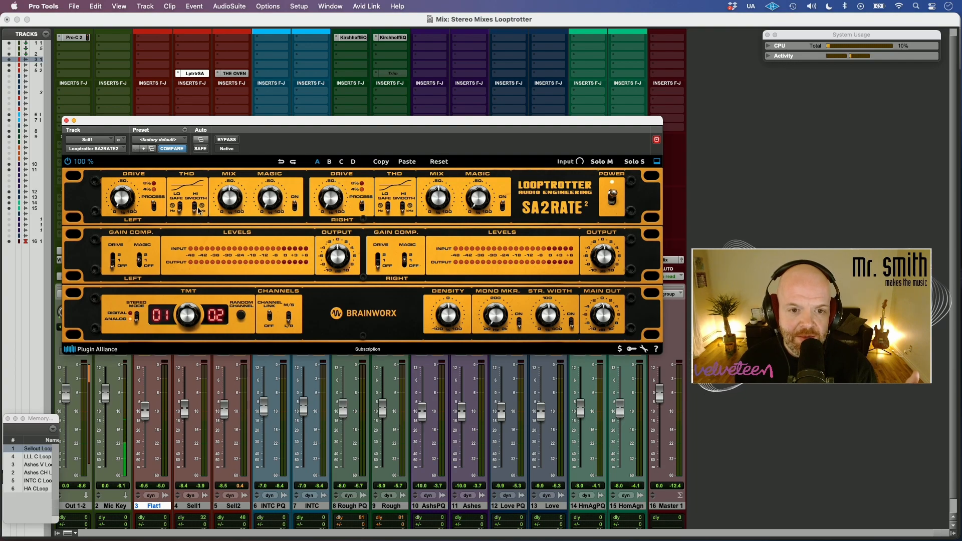
left_click(203, 206, "alt")
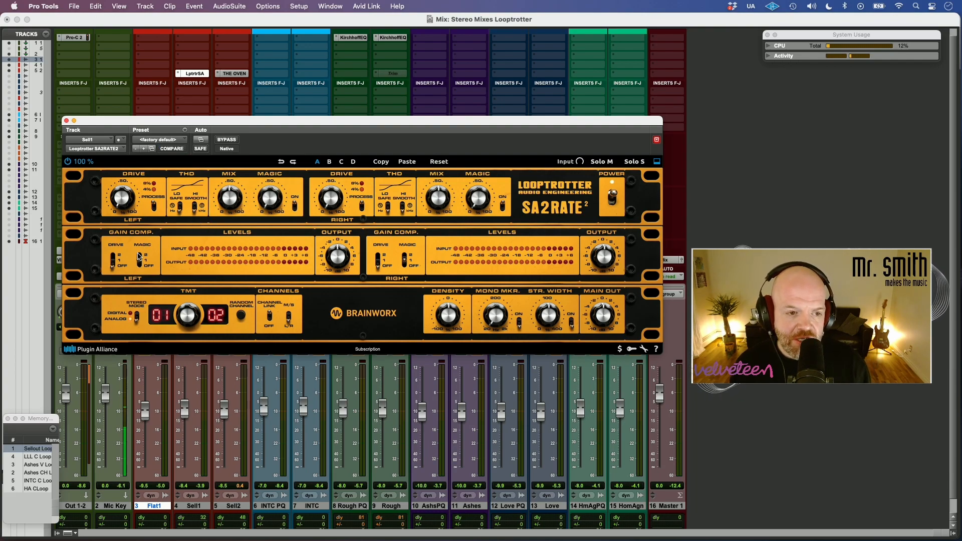
left_click(113, 260)
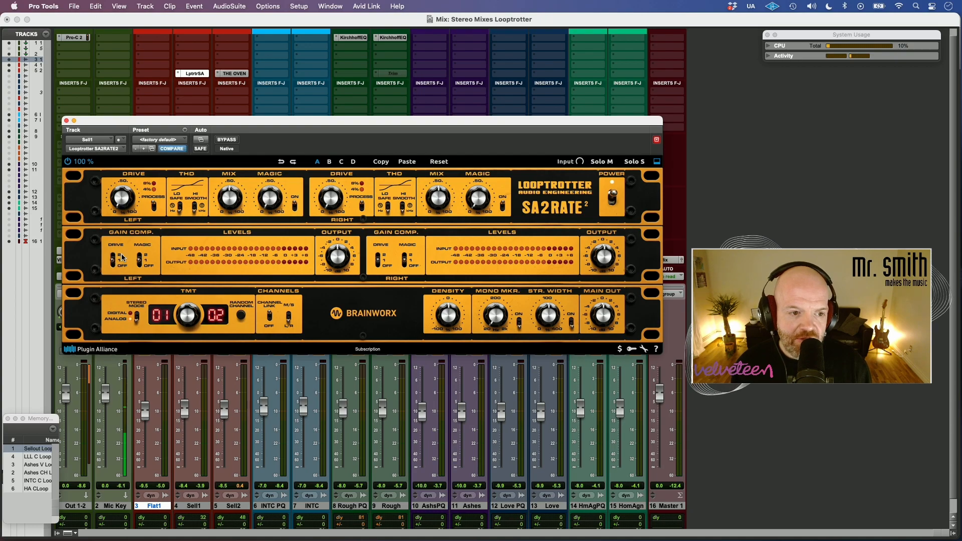